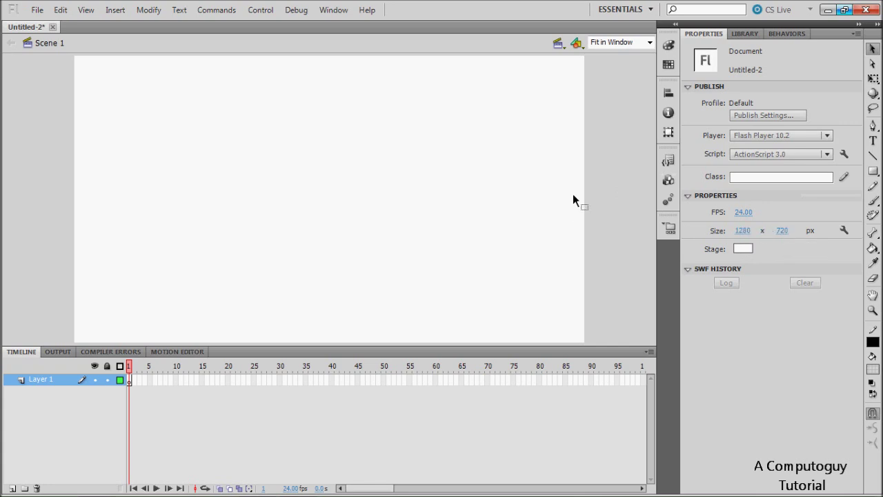
{"action": "left_click", "coordinate": [649, 43]}
{"action": "left_click", "coordinate": [598, 93]}
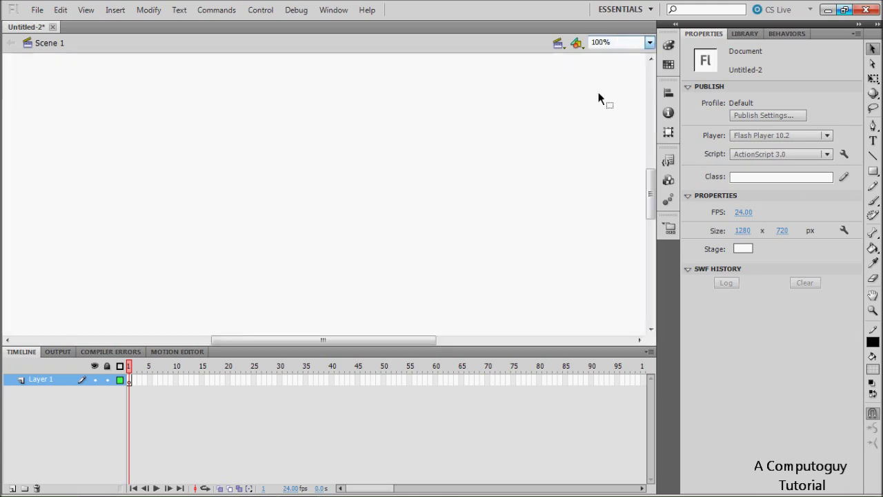
{"action": "left_click", "coordinate": [650, 43]}
{"action": "left_click", "coordinate": [620, 53]}
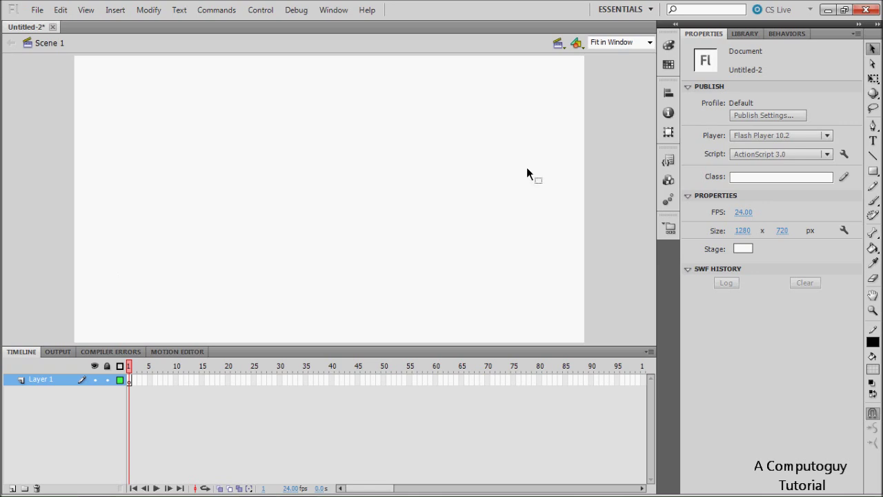
Set the Rectangle tool to draw with no stroke colour
{"action": "left_click", "coordinate": [873, 172]}
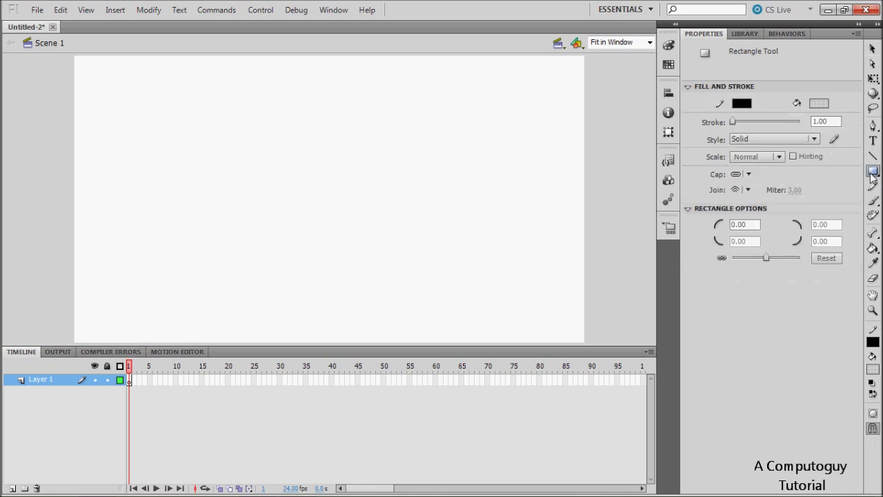
{"action": "left_click", "coordinate": [744, 103]}
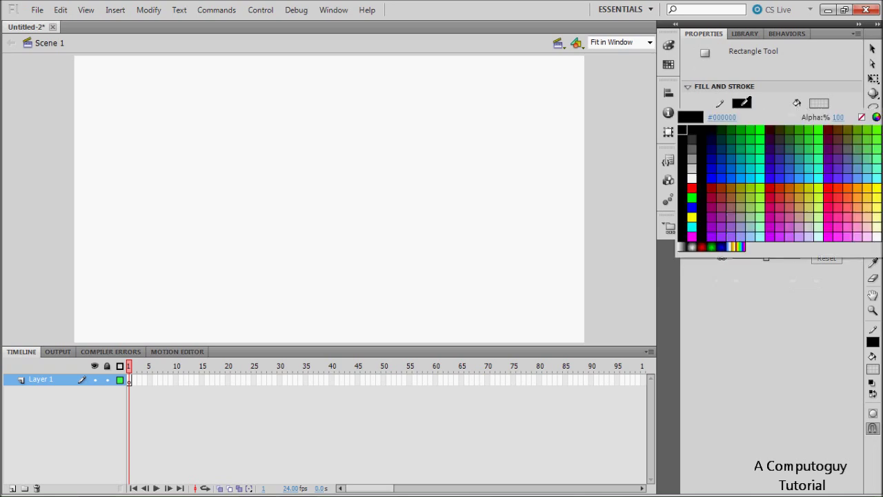
{"action": "left_click", "coordinate": [861, 118]}
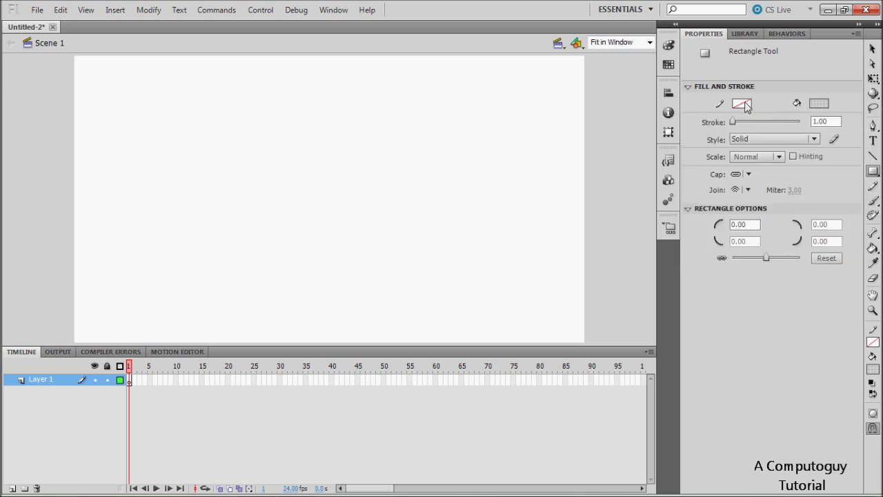
{"action": "left_click", "coordinate": [745, 103]}
{"action": "left_click", "coordinate": [862, 118]}
Choose an opaque medium-blue fill and draw a rectangle covering the whole stage
{"action": "left_click", "coordinate": [819, 104]}
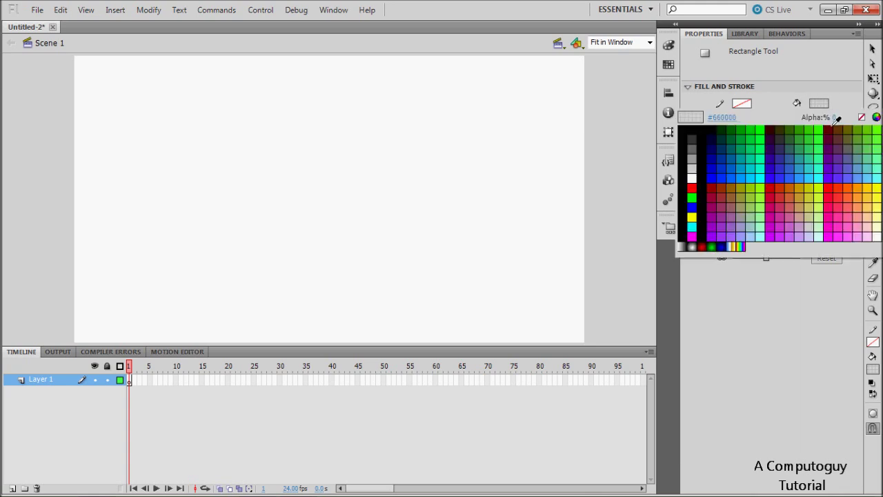
{"action": "left_click_drag", "start_coordinate": [835, 121], "coordinate": [846, 124]}
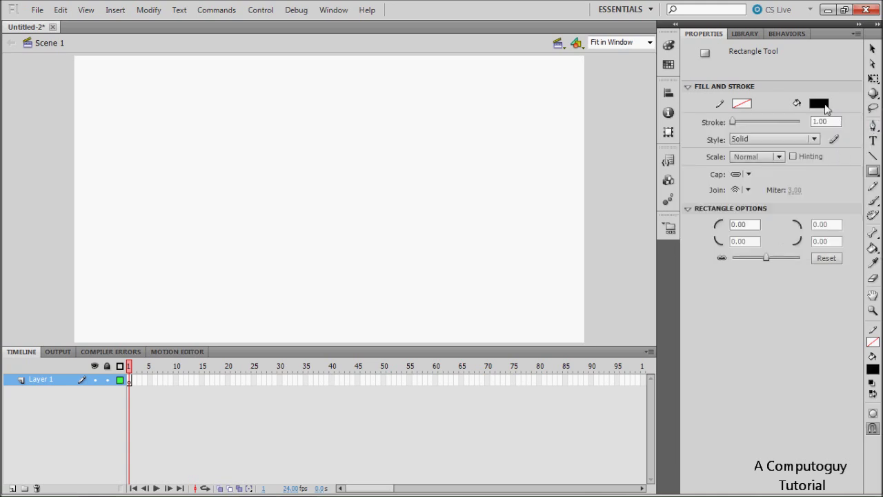
{"action": "left_click", "coordinate": [825, 102]}
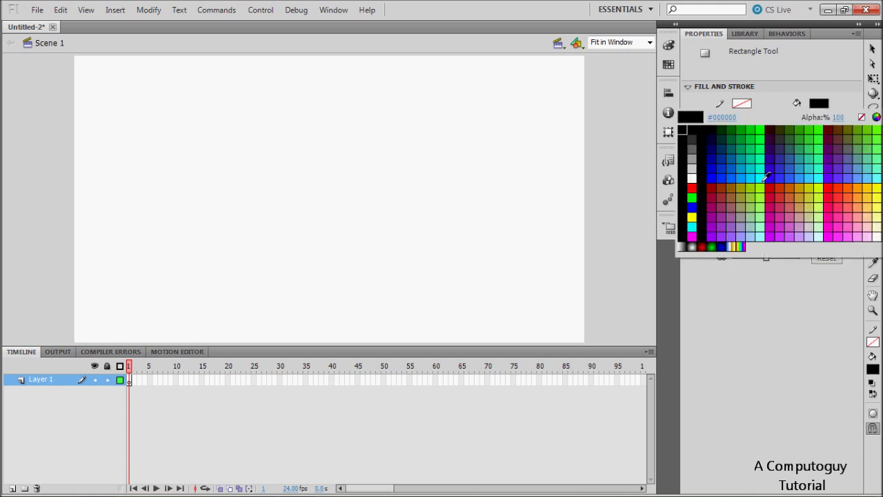
{"action": "left_click", "coordinate": [725, 164]}
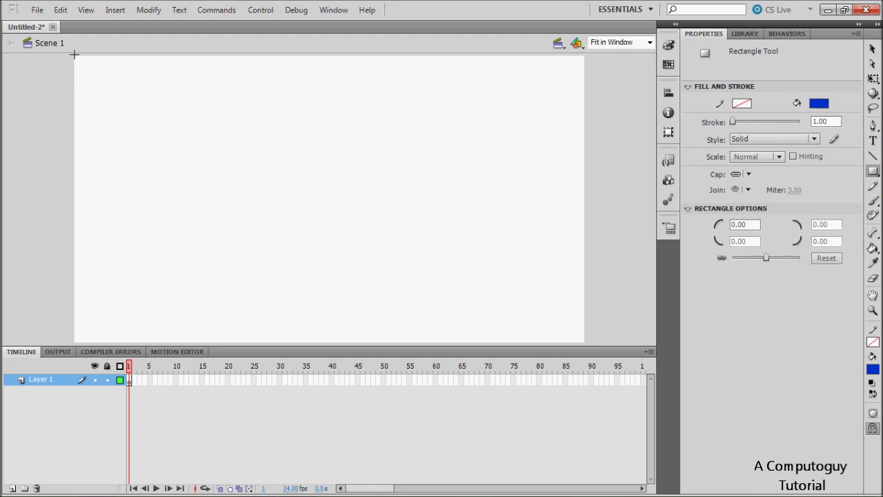
{"action": "left_click_drag", "start_coordinate": [73, 55], "coordinate": [584, 343]}
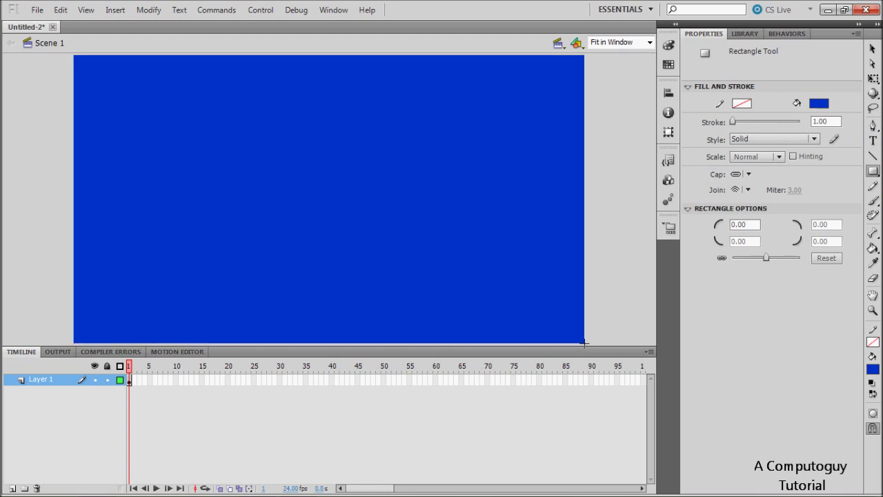
{"action": "left_click", "coordinate": [872, 48]}
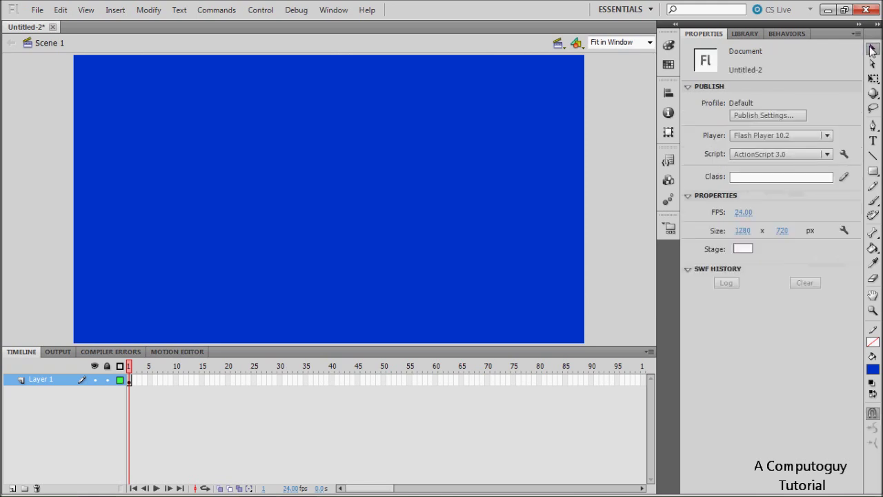
Set the Text tool to a size of 96 pt and a white text colour
{"action": "left_click", "coordinate": [873, 140]}
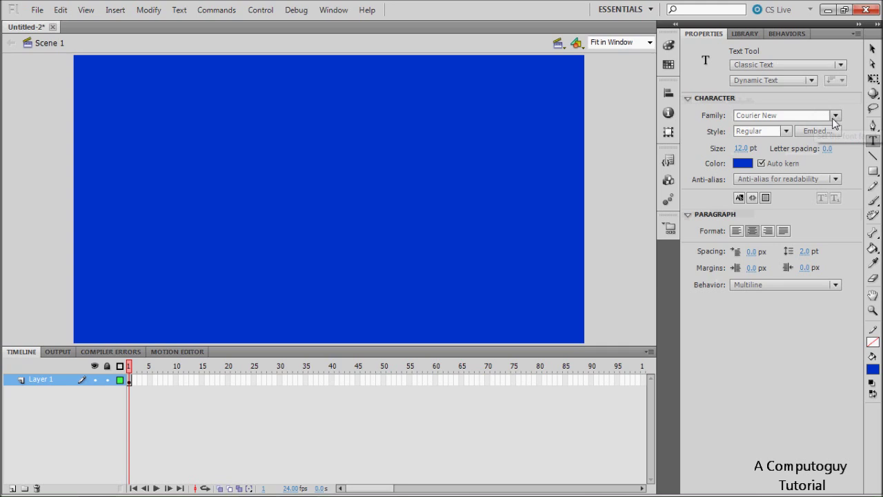
{"action": "left_click_drag", "start_coordinate": [741, 146], "coordinate": [787, 142]}
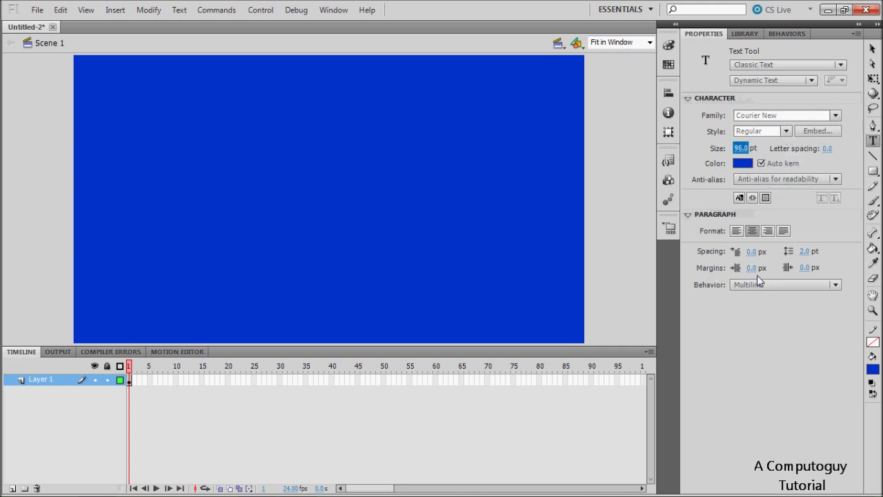
{"action": "left_click", "coordinate": [739, 163]}
{"action": "left_click", "coordinate": [692, 238]}
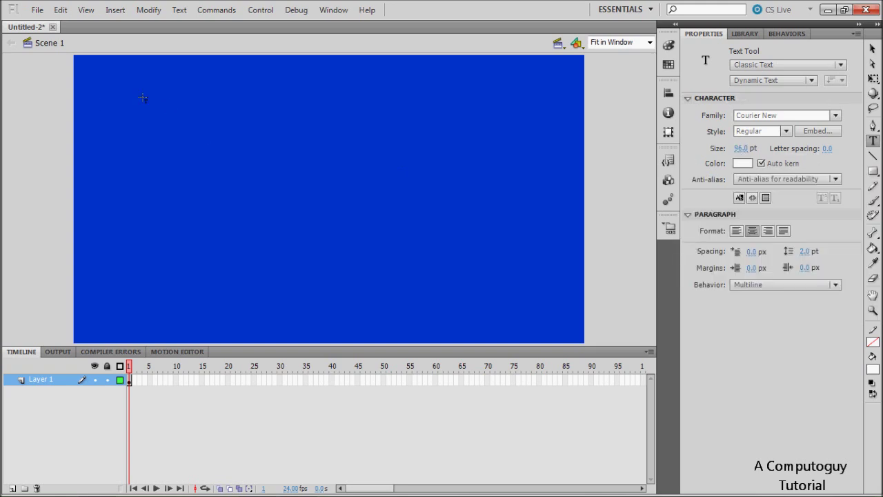
Add the title "Point and Click Adventure" in a text field about 1170 px wide on the upper half of the stage
{"action": "left_click", "coordinate": [167, 134]}
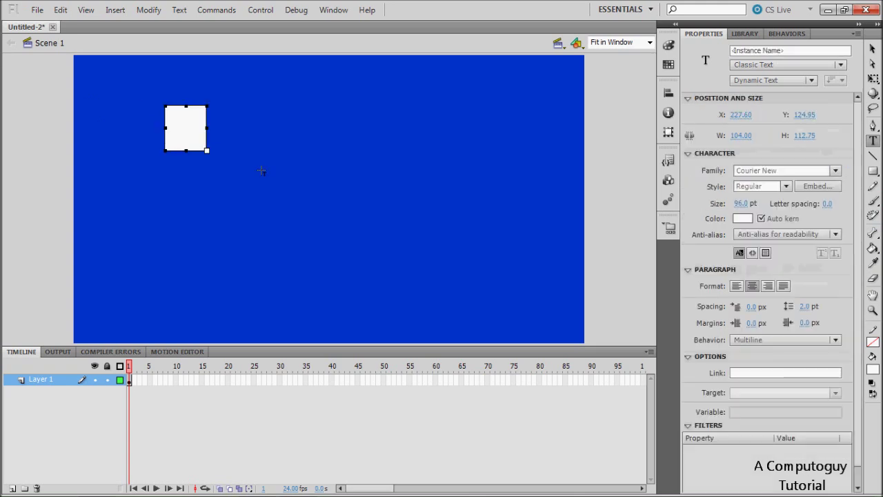
{"action": "type", "text": "Po"}
{"action": "key", "text": "BackSpace"}
{"action": "left_click_drag", "start_coordinate": [206, 150], "coordinate": [631, 159]}
{"action": "type", "text": "oint"}
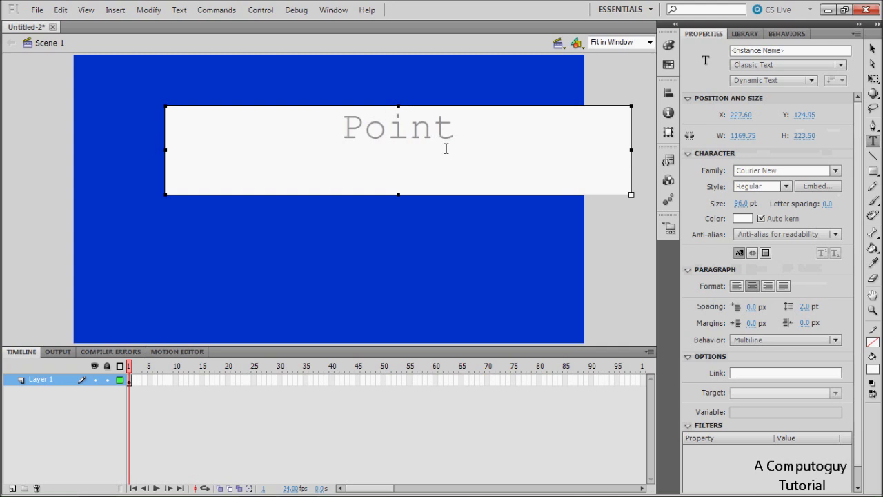
{"action": "type", "text": " and Clikc"}
{"action": "key", "text": "BackSpace"}
{"action": "key", "text": "BackSpace"}
{"action": "type", "text": "ck Adventure"}
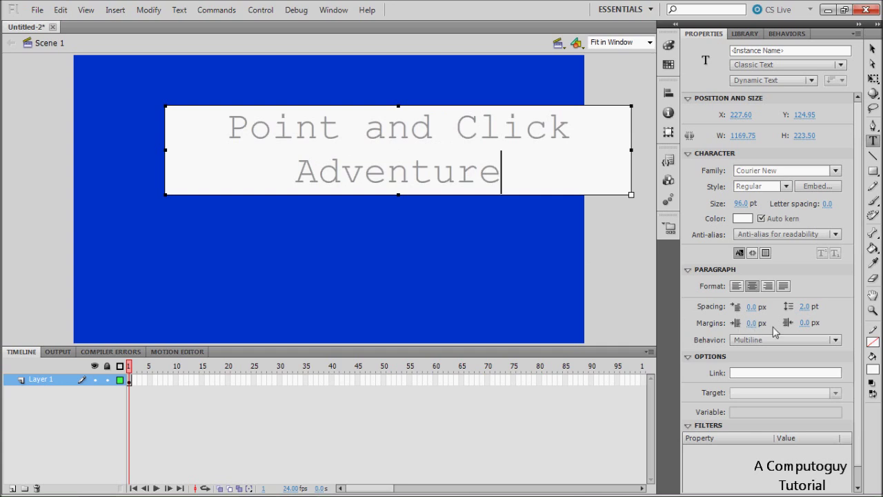
Reduce the title's line spacing to -17 pt and move the title to the horizontal centre of the stage
{"action": "left_click_drag", "start_coordinate": [806, 310], "coordinate": [790, 310]}
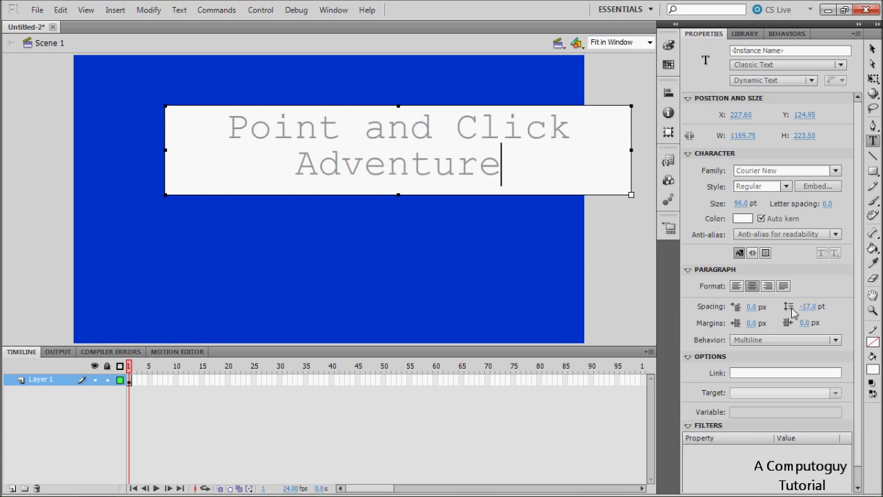
{"action": "left_click", "coordinate": [872, 50]}
{"action": "left_click_drag", "start_coordinate": [471, 140], "coordinate": [405, 150]}
{"action": "left_click", "coordinate": [611, 118]}
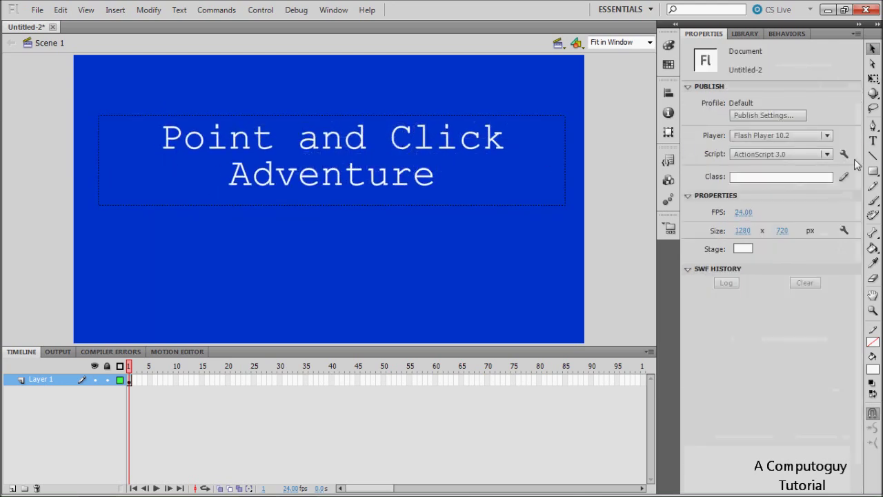
Add the text "Start" at 82 pt in a field about 321 px wide, centred below the title
{"action": "left_click", "coordinate": [873, 140]}
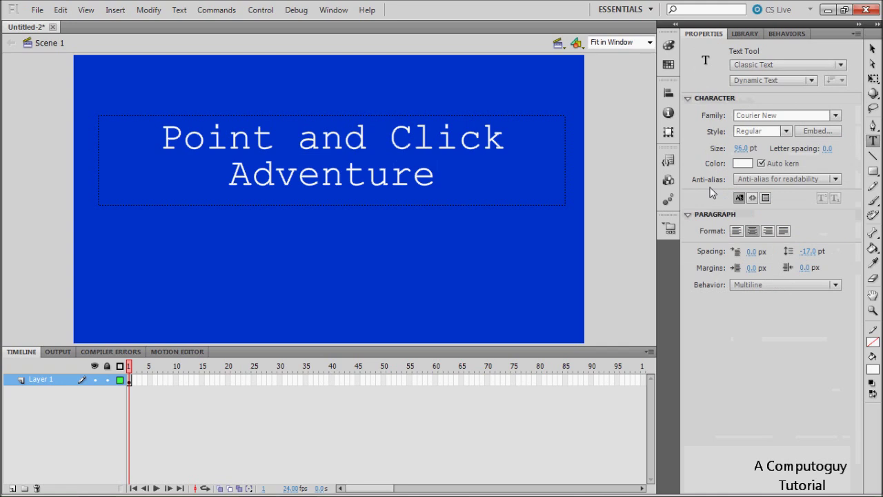
{"action": "left_click", "coordinate": [744, 149]}
{"action": "left_click", "coordinate": [257, 272]}
{"action": "type", "text": "Start"}
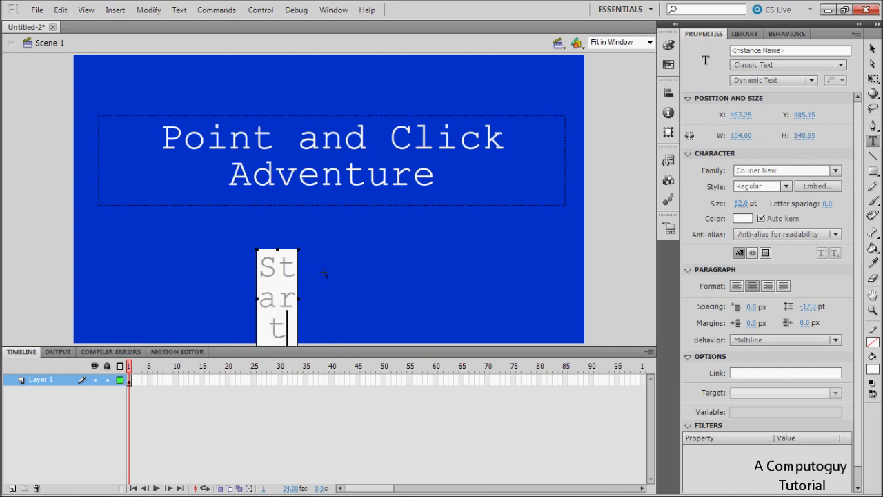
{"action": "left_click_drag", "start_coordinate": [301, 300], "coordinate": [385, 299]}
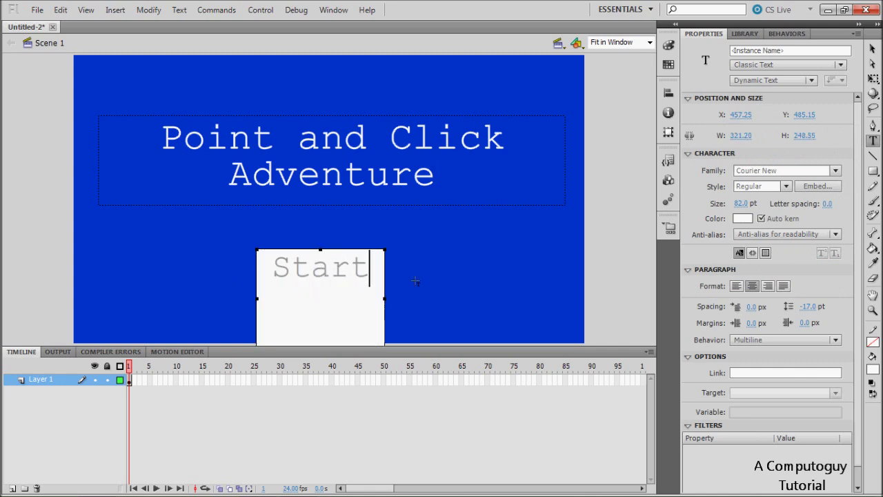
{"action": "left_click", "coordinate": [872, 51]}
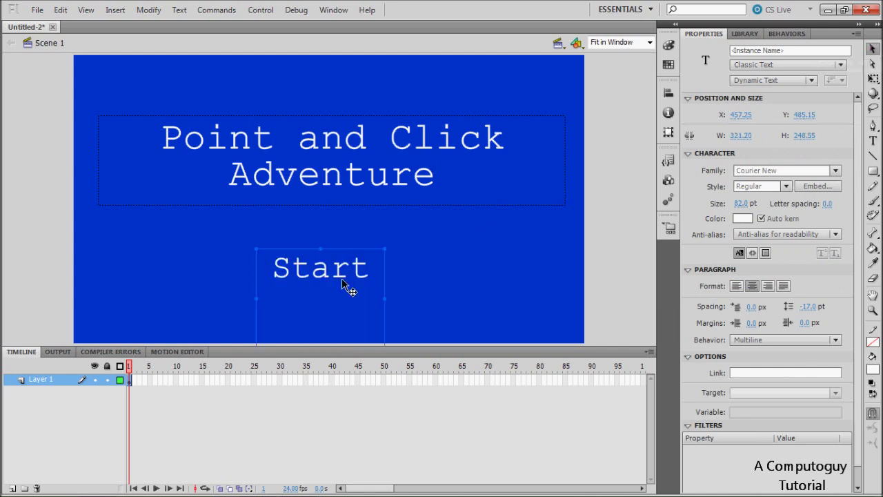
{"action": "left_click_drag", "start_coordinate": [345, 270], "coordinate": [352, 279]}
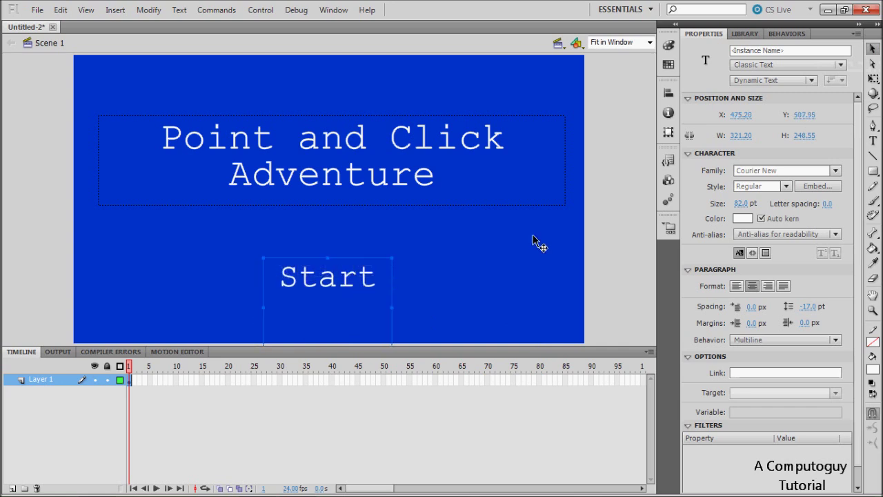
Change both the "Start" text and the title to Static Text
{"action": "left_click", "coordinate": [759, 82]}
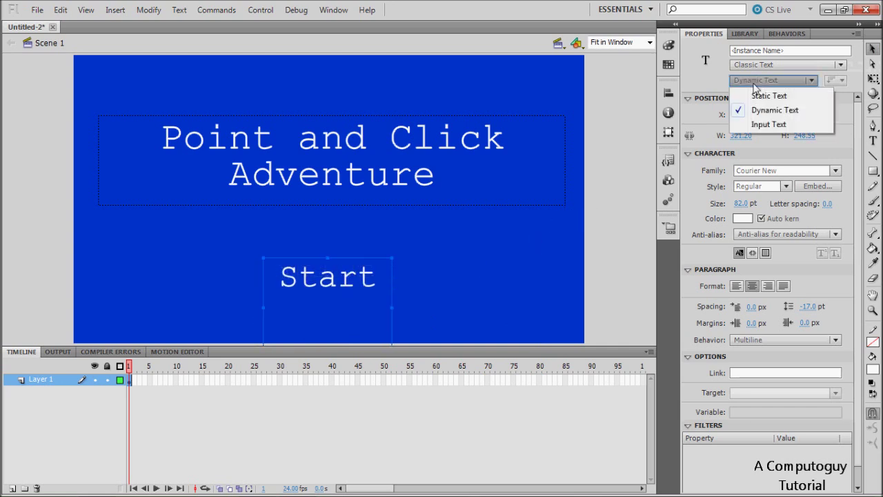
{"action": "left_click", "coordinate": [757, 96]}
{"action": "left_click", "coordinate": [396, 160]}
{"action": "left_click", "coordinate": [766, 80]}
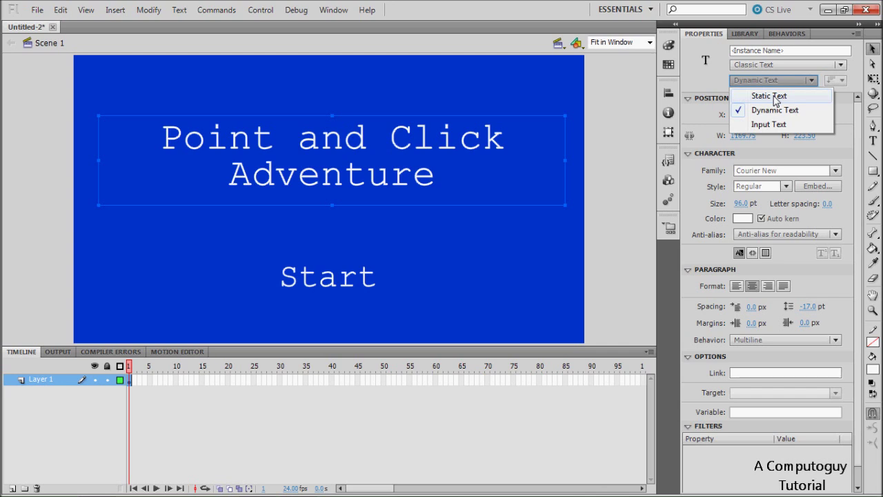
{"action": "left_click", "coordinate": [759, 94]}
Convert the "Start" text to a Button symbol named startbtn
{"action": "left_click", "coordinate": [329, 281]}
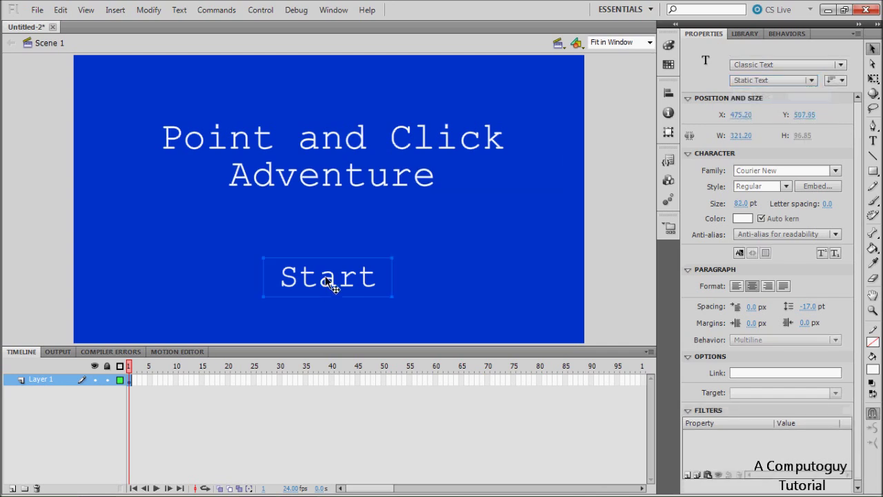
{"action": "key", "text": "F8"}
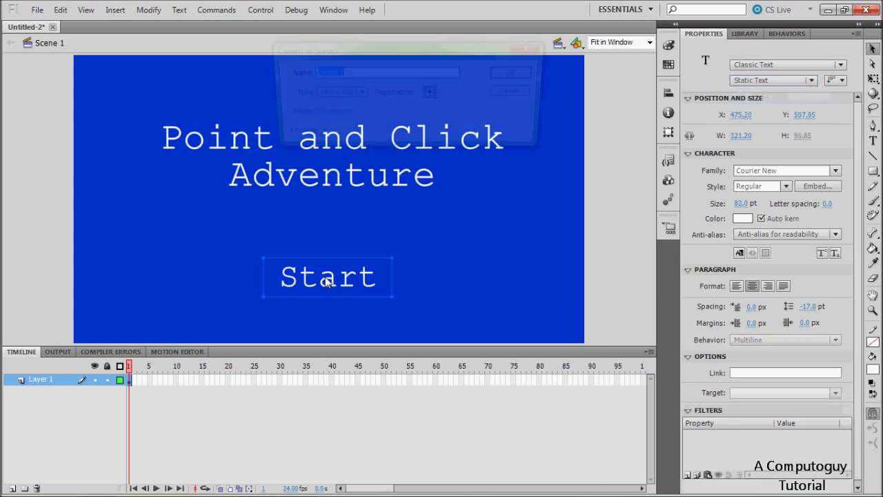
{"action": "left_click_drag", "start_coordinate": [552, 83], "coordinate": [593, 199]}
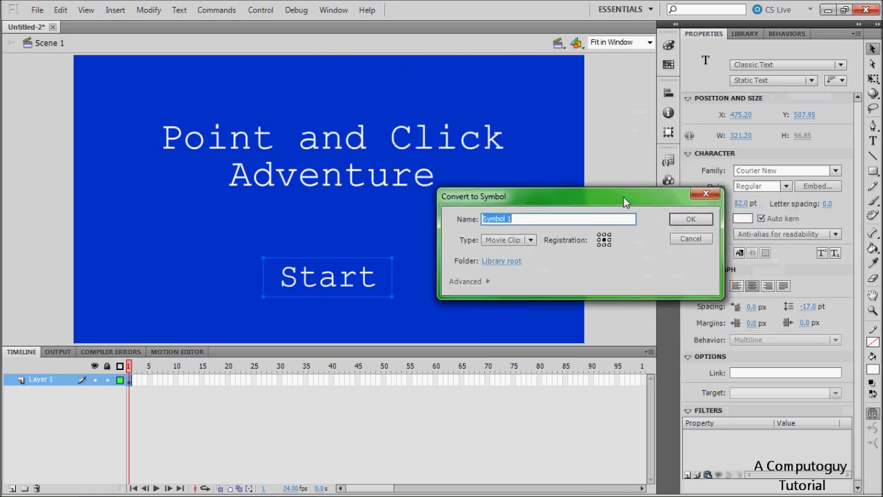
{"action": "left_click", "coordinate": [528, 239]}
{"action": "left_click", "coordinate": [516, 269]}
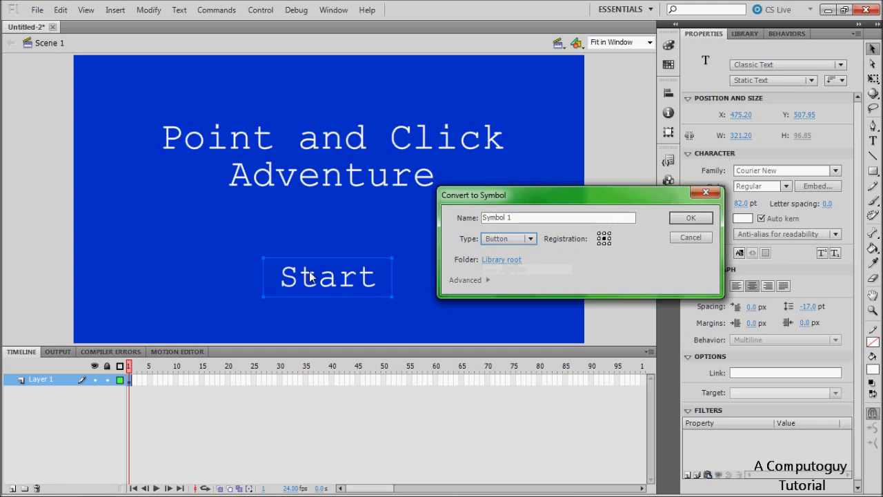
{"action": "left_click_drag", "start_coordinate": [530, 217], "coordinate": [476, 220]}
{"action": "type", "text": "startbtn"}
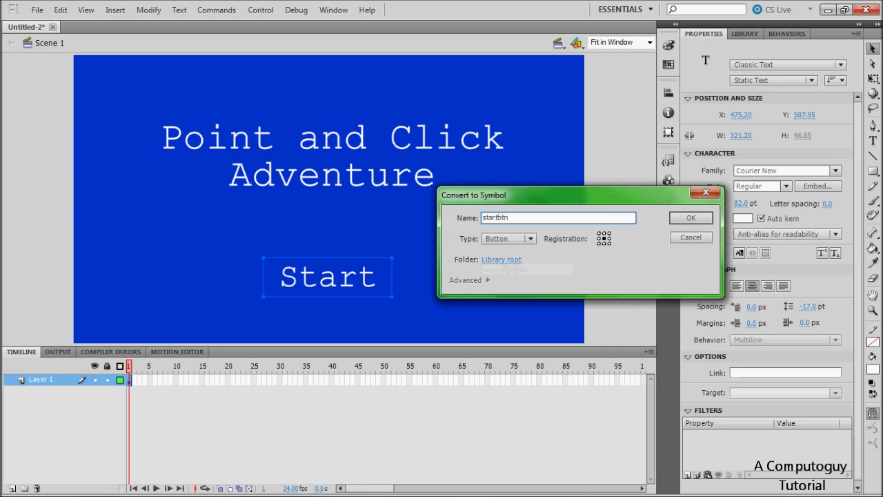
{"action": "left_click", "coordinate": [681, 220]}
Give the Start button the instance name startbtn
{"action": "left_click", "coordinate": [779, 51]}
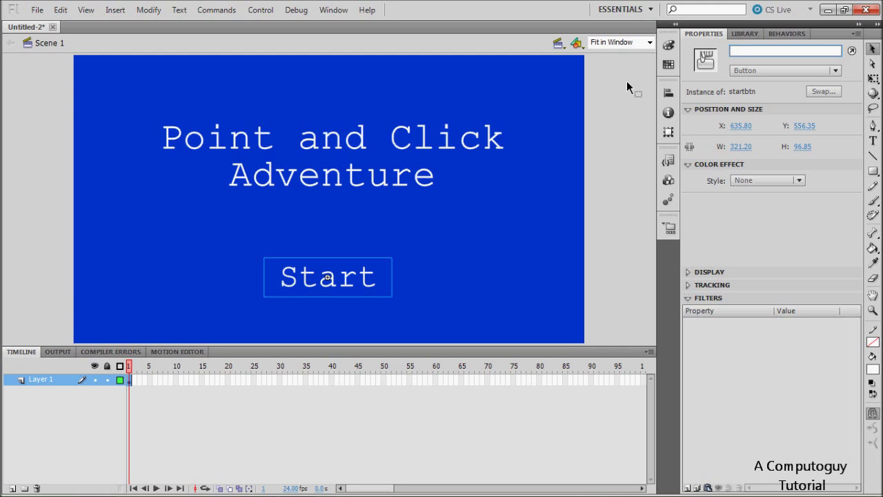
{"action": "type", "text": "startbtn"}
{"action": "key", "text": "Return"}
{"action": "left_click", "coordinate": [135, 417]}
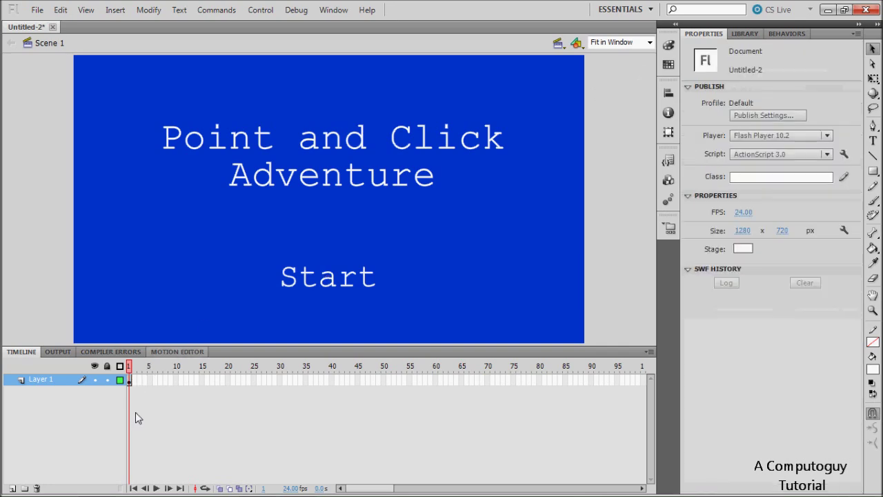
Insert a keyframe at frame 2 of Layer 1
{"action": "left_click", "coordinate": [133, 382]}
{"action": "key", "text": "F6"}
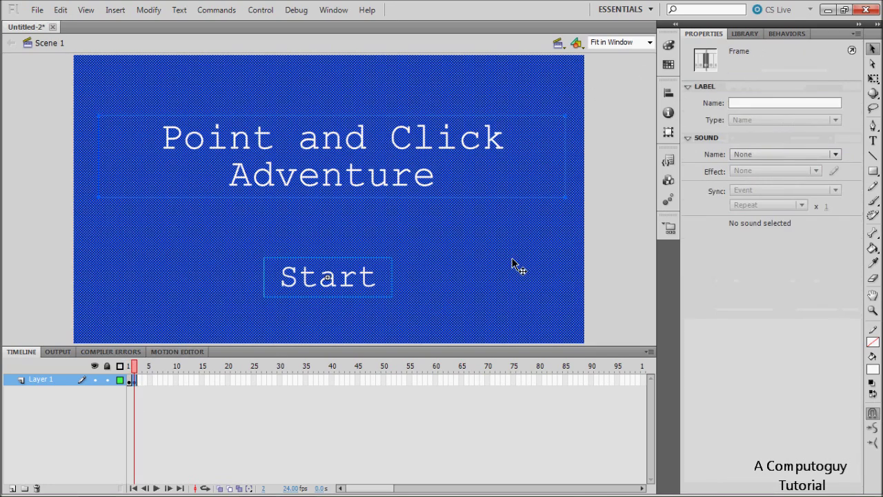
{"action": "left_click", "coordinate": [189, 441]}
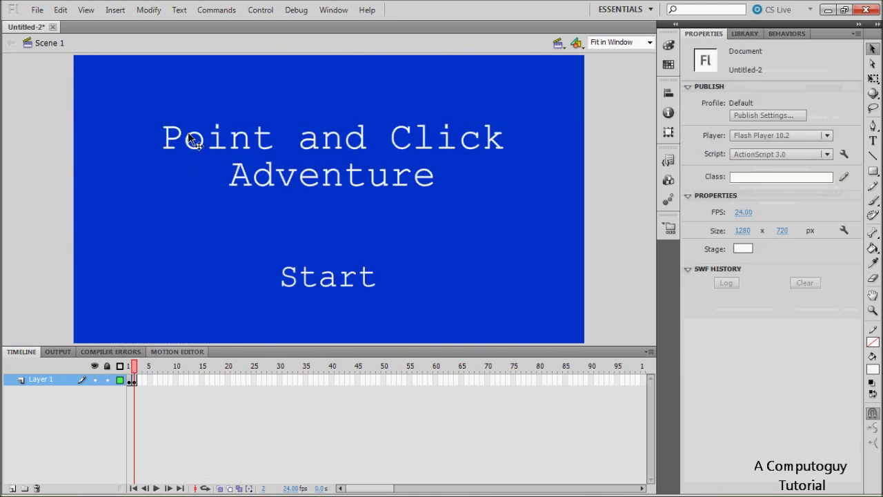
Delete the title text and the Start button from frame 2, keeping the blue background
{"action": "left_click", "coordinate": [222, 138]}
{"action": "key", "text": "Delete"}
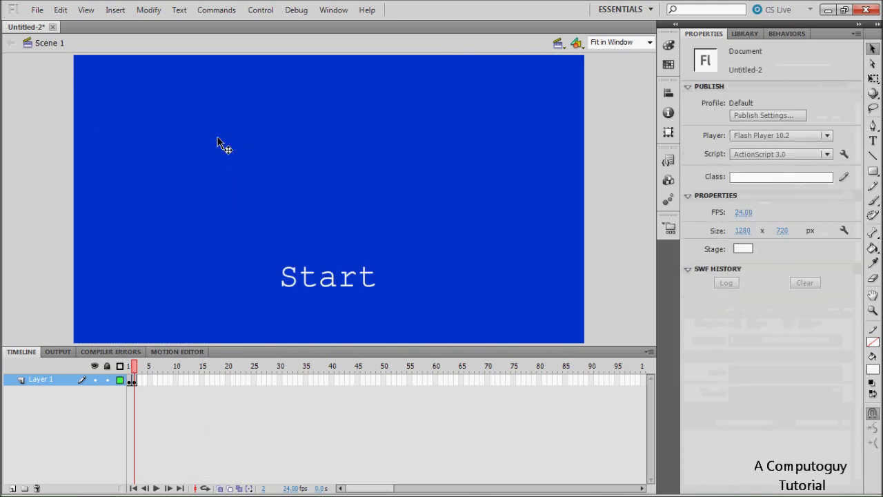
{"action": "left_click", "coordinate": [329, 276]}
{"action": "key", "text": "Delete"}
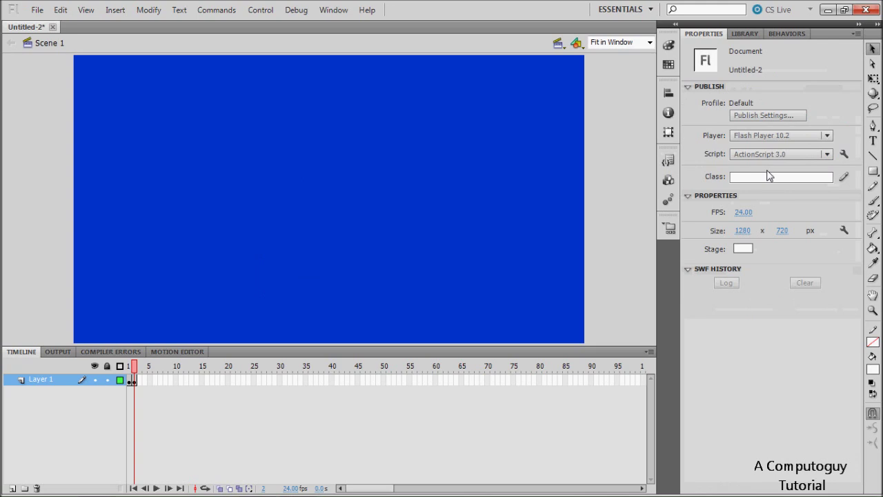
Paint a white smiley face with two dot eyes and a wide curved mouth on frame 2 using the Brush tool
{"action": "left_click", "coordinate": [873, 200]}
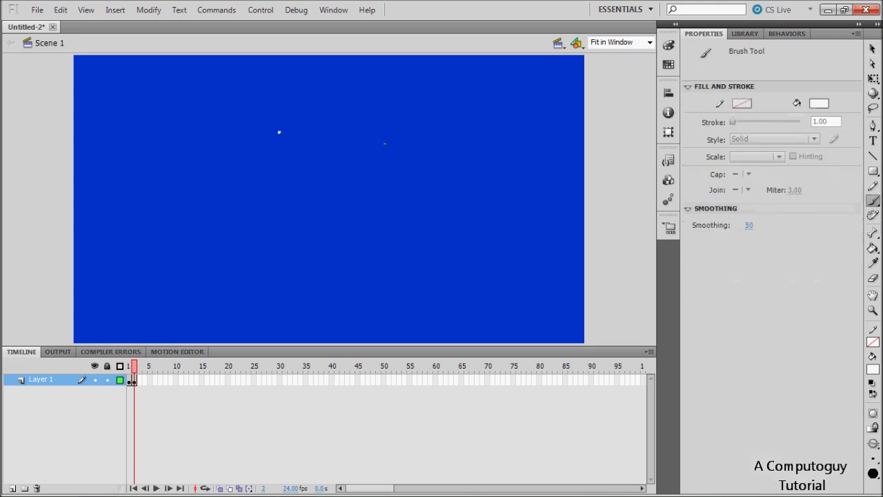
{"action": "mouse_move", "coordinate": [187, 153]}
{"action": "left_mouse_down"}
{"action": "mouse_move", "coordinate": [497, 304]}
{"action": "mouse_move", "coordinate": [533, 200]}
{"action": "left_mouse_up"}
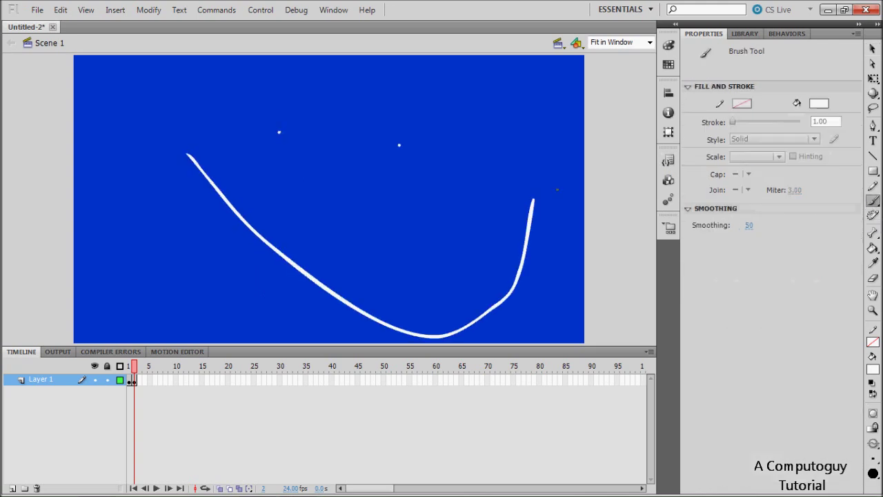
{"action": "left_click", "coordinate": [872, 47]}
Open the ActionScript editor for frame 1 of Layer 1 and place it as a floating window over the stage
{"action": "left_click", "coordinate": [130, 380]}
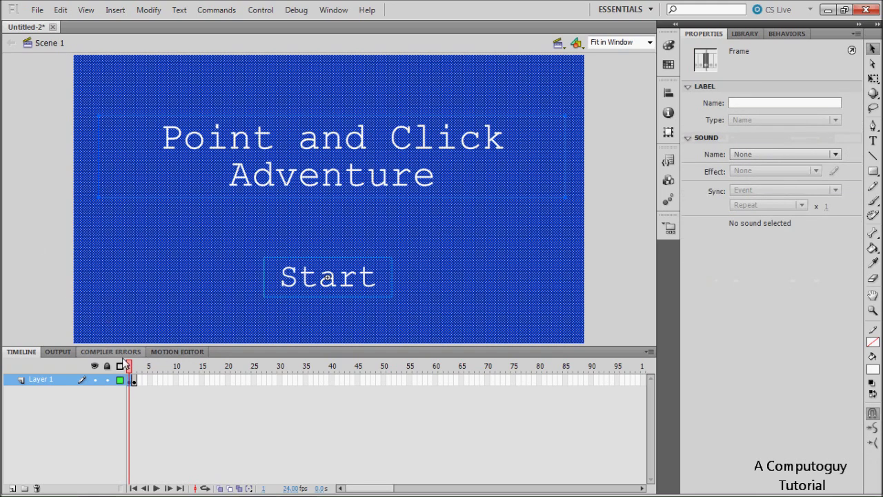
{"action": "left_click", "coordinate": [131, 381]}
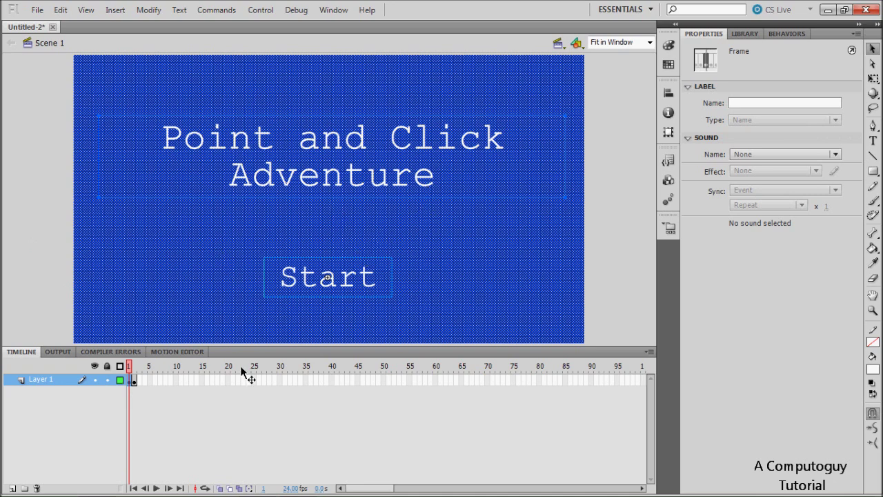
{"action": "key", "text": "F9"}
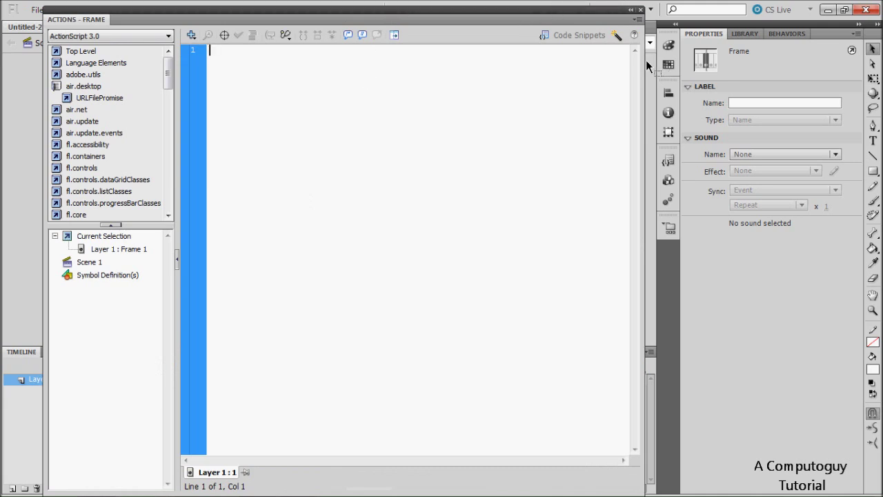
{"action": "left_click_drag", "start_coordinate": [645, 66], "coordinate": [500, 68]}
{"action": "left_click_drag", "start_coordinate": [430, 21], "coordinate": [777, 23]}
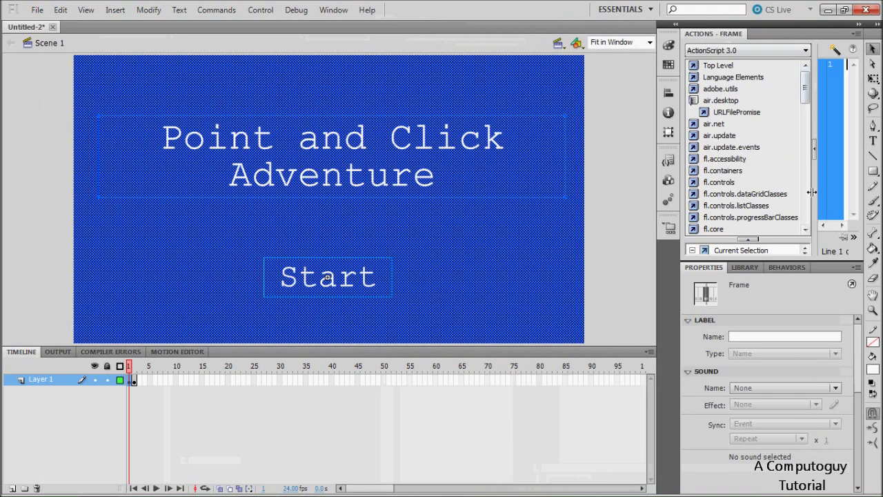
{"action": "left_click_drag", "start_coordinate": [833, 30], "coordinate": [365, 42]}
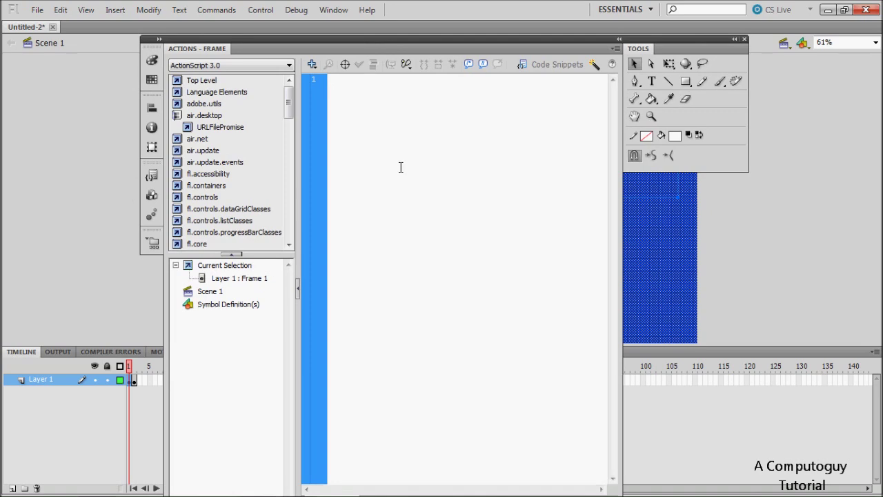
{"action": "left_click_drag", "start_coordinate": [514, 36], "coordinate": [545, 92]}
{"action": "left_click", "coordinate": [451, 211]}
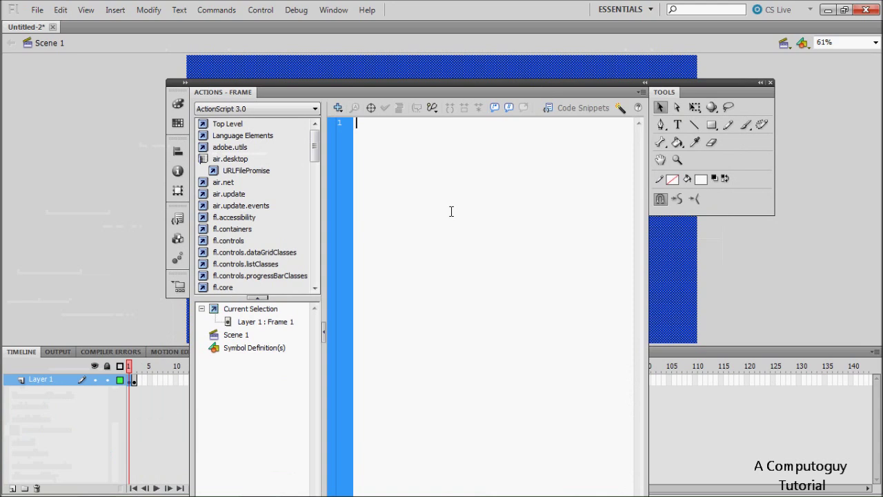
Write the frame 1 script line startbtn.addEventListener(MouseEvent.CLICK, startgame);
{"action": "type", "text": "startbtn"}
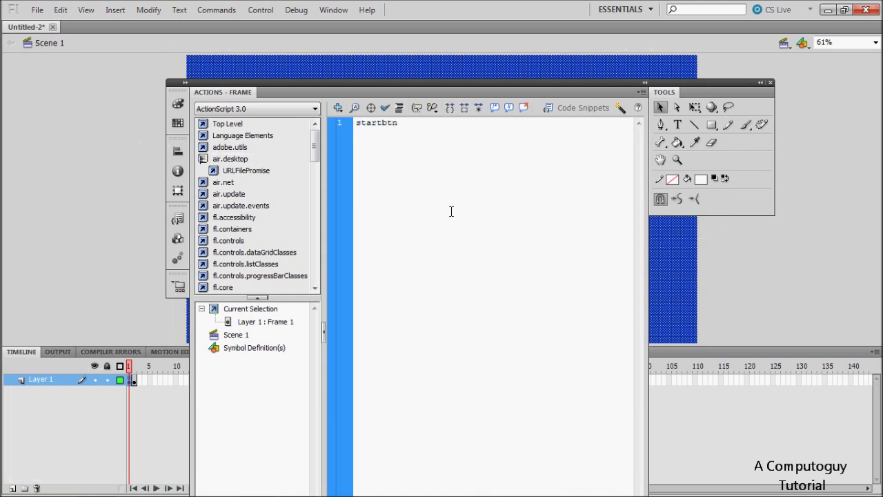
{"action": "type", "text": ".addEventListener"}
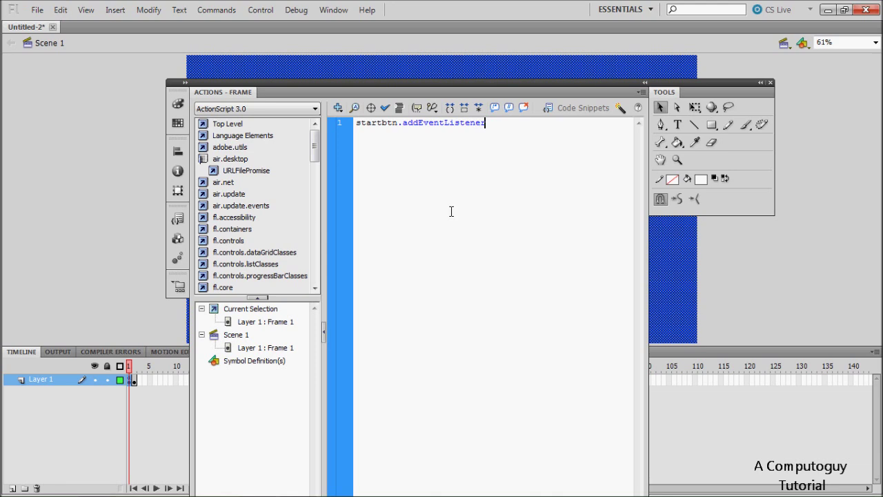
{"action": "type", "text": "(MouseEvent.CLICK"}
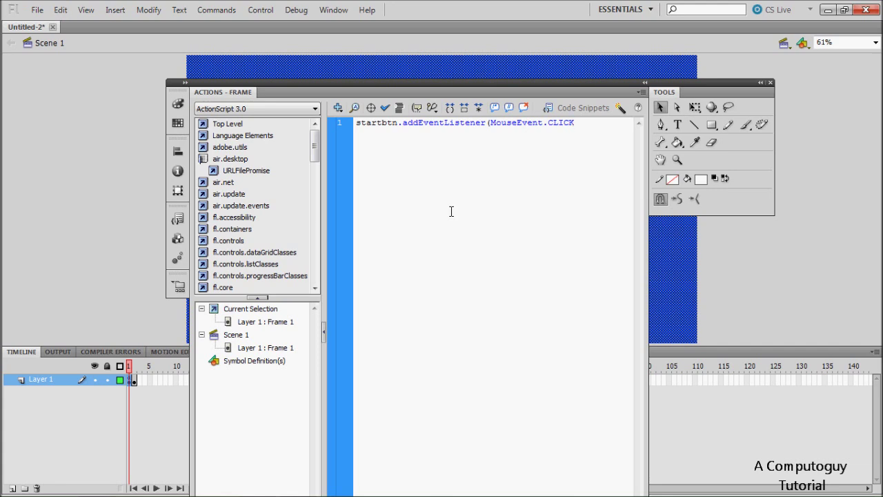
{"action": "type", "text": ","}
{"action": "type", "text": "startgame);"}
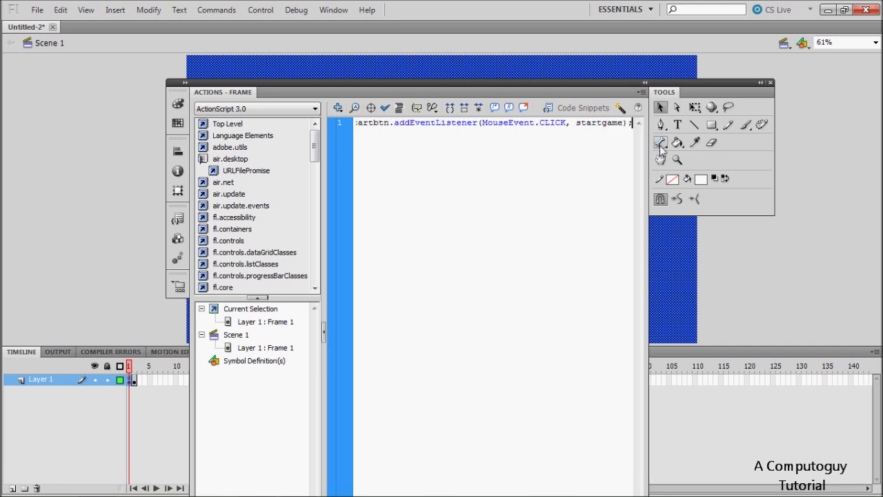
{"action": "left_click_drag", "start_coordinate": [623, 123], "coordinate": [632, 125]}
{"action": "left_click", "coordinate": [632, 124]}
Below the listener, add function startgame(event:MouseEvent):void with nextFrame(); as its body
{"action": "key", "text": "Return"}
{"action": "key", "text": "Return"}
{"action": "type", "text": "fu"}
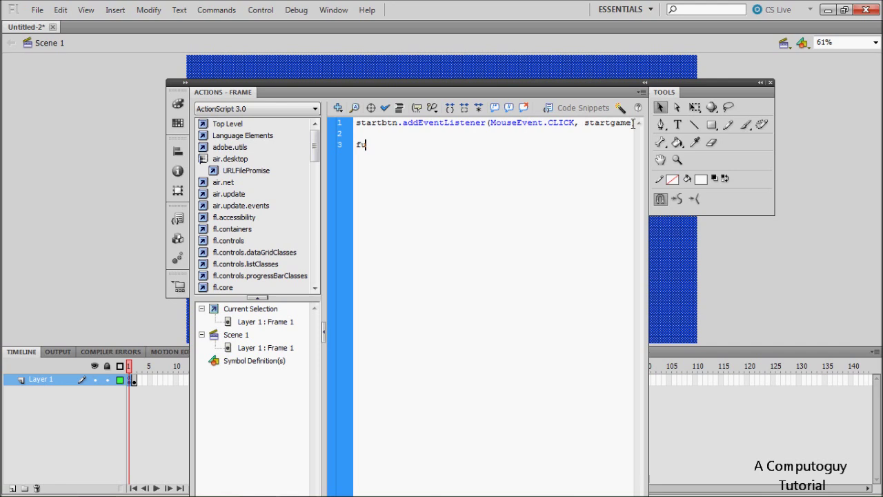
{"action": "type", "text": "nction startgame"}
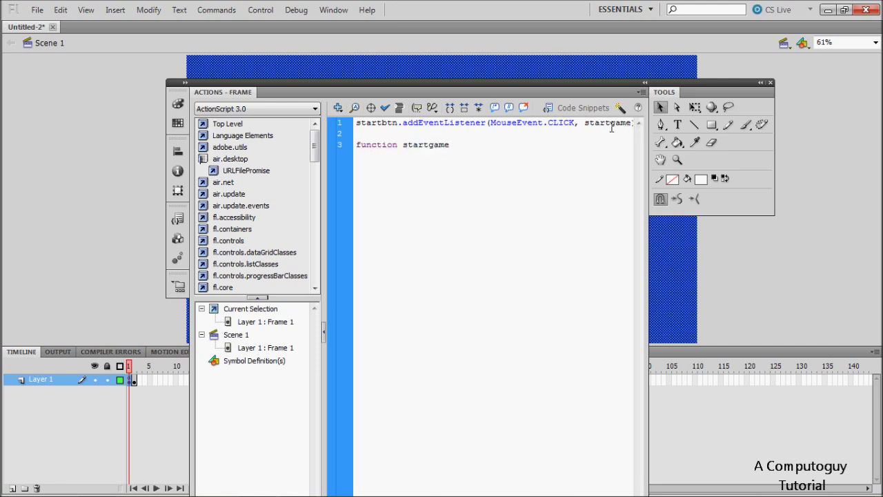
{"action": "type", "text": "(event:Mou"}
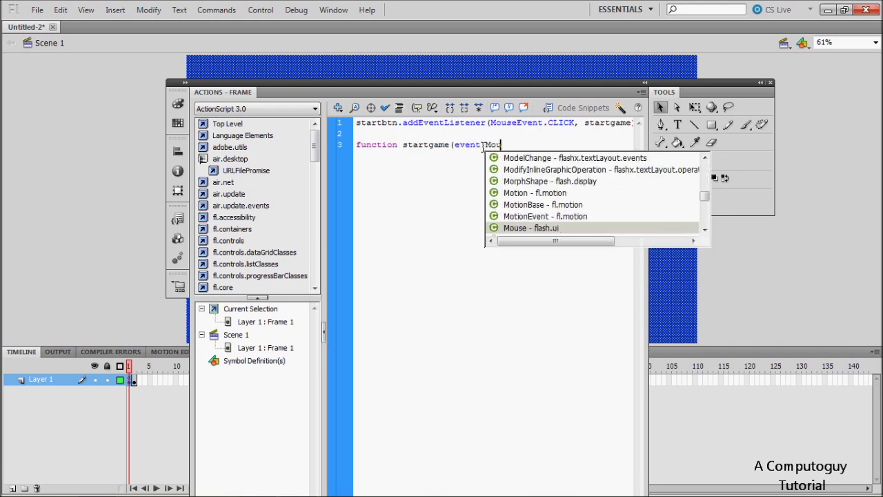
{"action": "type", "text": "seEvent)"}
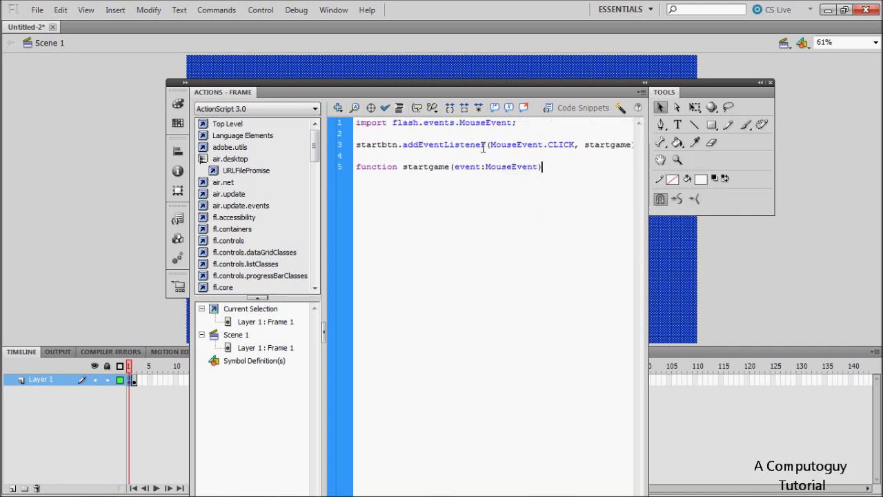
{"action": "type", "text": ":void{"}
{"action": "key", "text": "Return"}
{"action": "type", "text": "nextFrame();"}
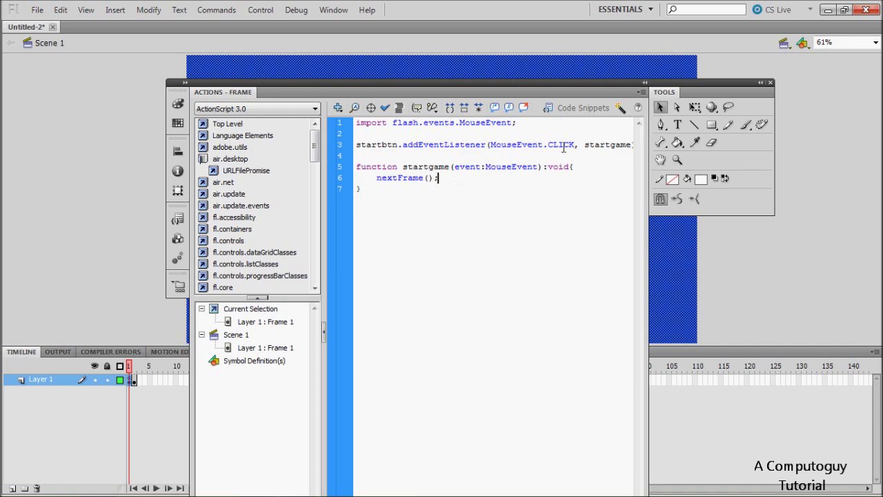
Reset the Essentials workspace to its default panel layout
{"action": "left_click", "coordinate": [641, 10]}
{"action": "left_click", "coordinate": [631, 102]}
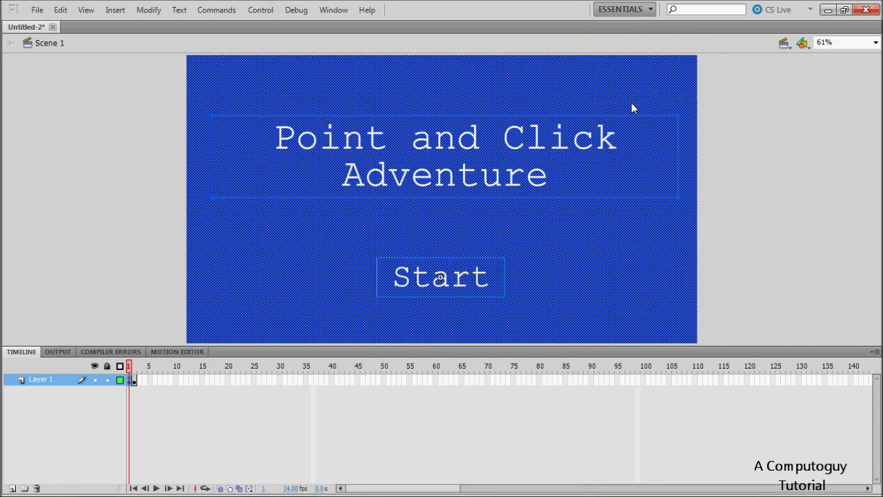
{"action": "left_click", "coordinate": [31, 352]}
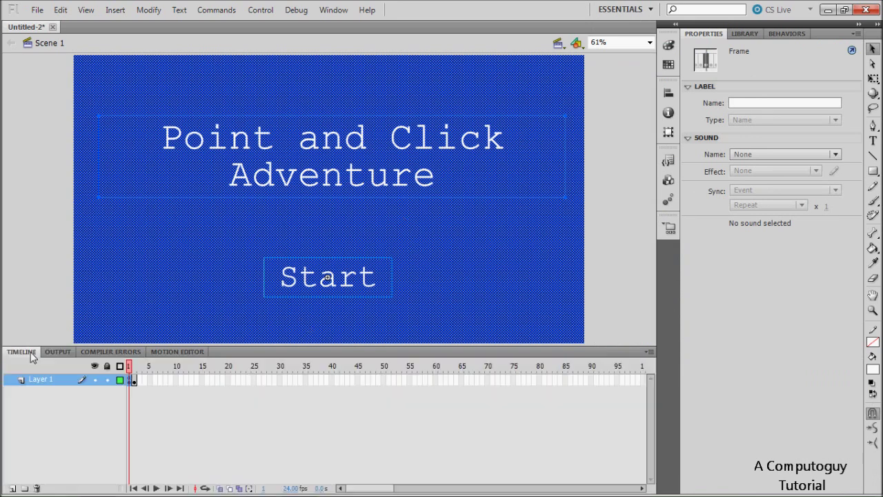
Test the movie with the frame 1 script in place, and close the preview
{"action": "left_click", "coordinate": [24, 307]}
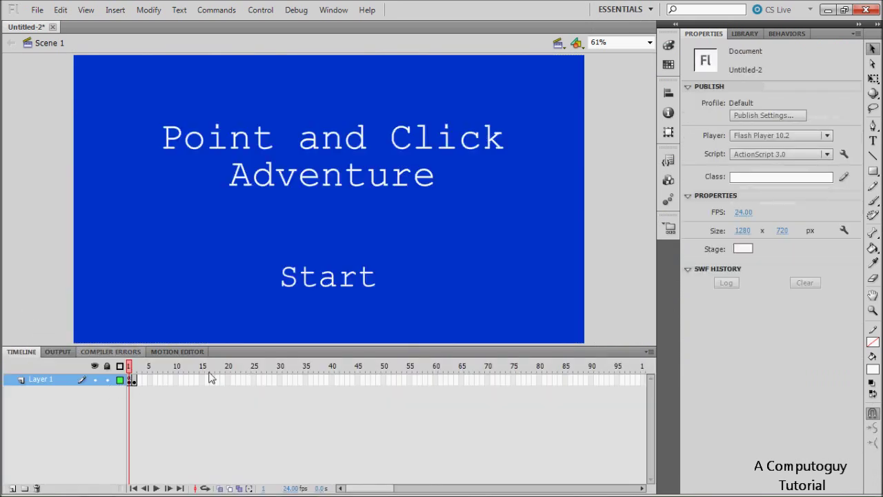
{"action": "key", "text": "ctrl+Return"}
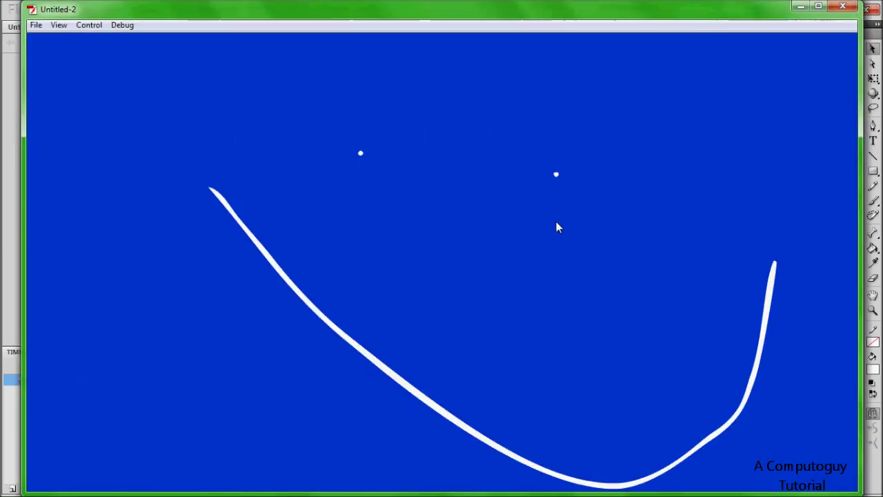
{"action": "left_click", "coordinate": [843, 7]}
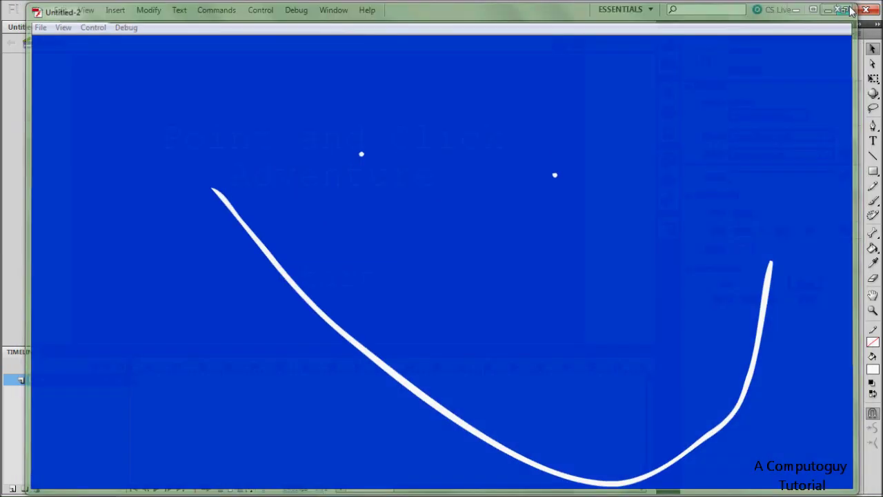
Add a stop(); action to frame 2 of Layer 1 and close the script editor
{"action": "left_click", "coordinate": [133, 380]}
{"action": "key", "text": "F9"}
{"action": "type", "text": "stop();"}
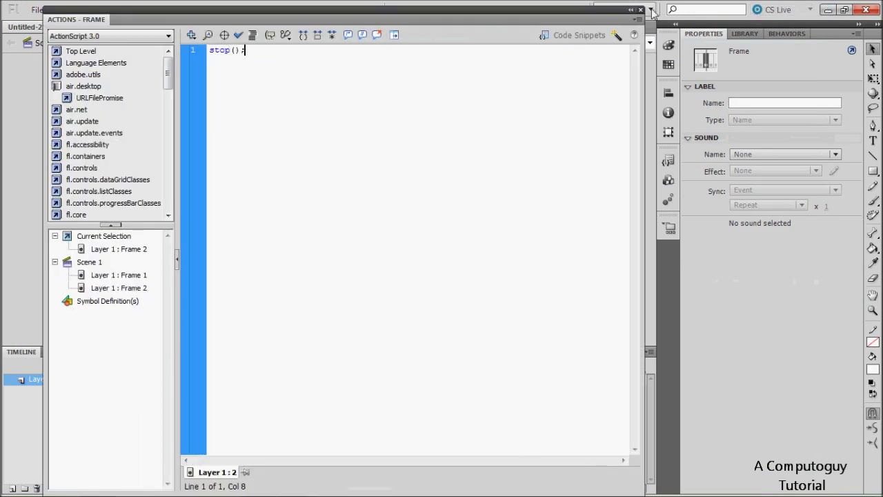
{"action": "left_click", "coordinate": [640, 9]}
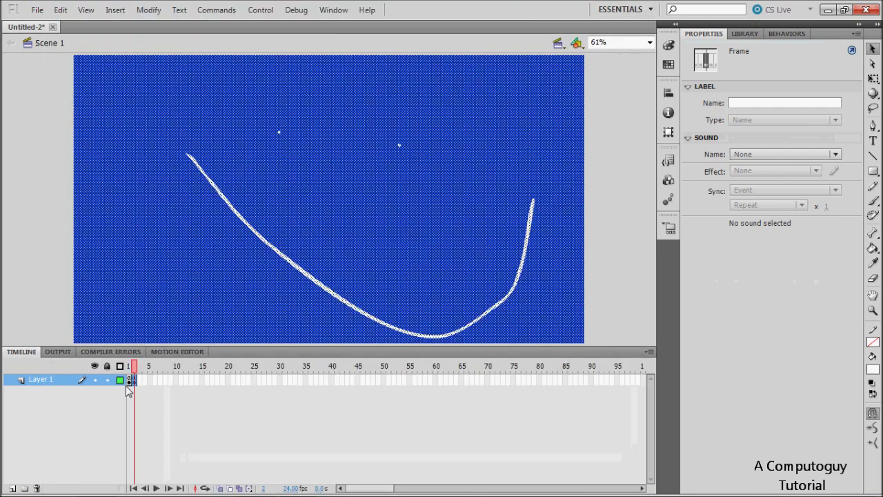
Insert stop(); below the import line in the frame 1 script and close the script editor
{"action": "left_click", "coordinate": [129, 380]}
{"action": "key", "text": "F9"}
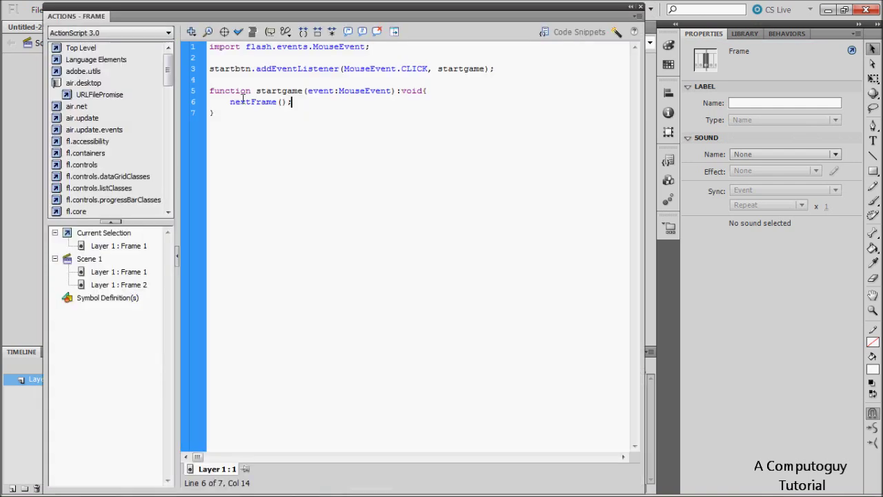
{"action": "left_click", "coordinate": [376, 47]}
{"action": "key", "text": "Return"}
{"action": "key", "text": "Return"}
{"action": "type", "text": "stop();"}
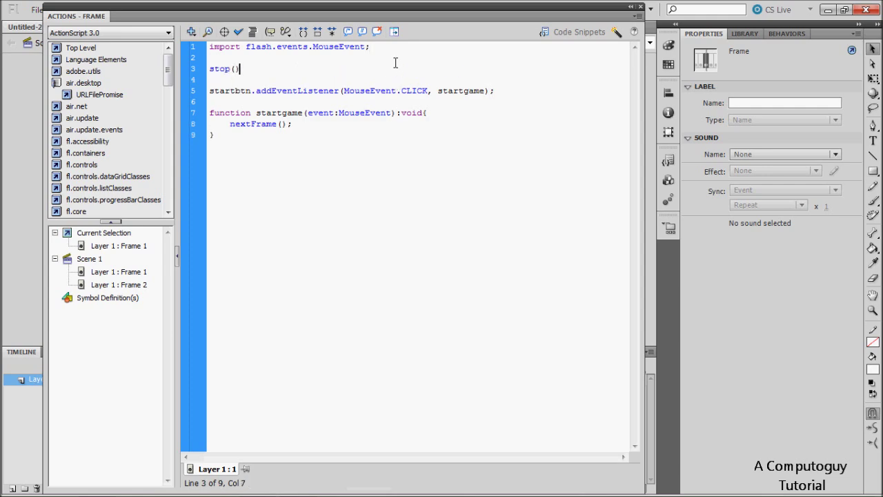
{"action": "left_click", "coordinate": [641, 7]}
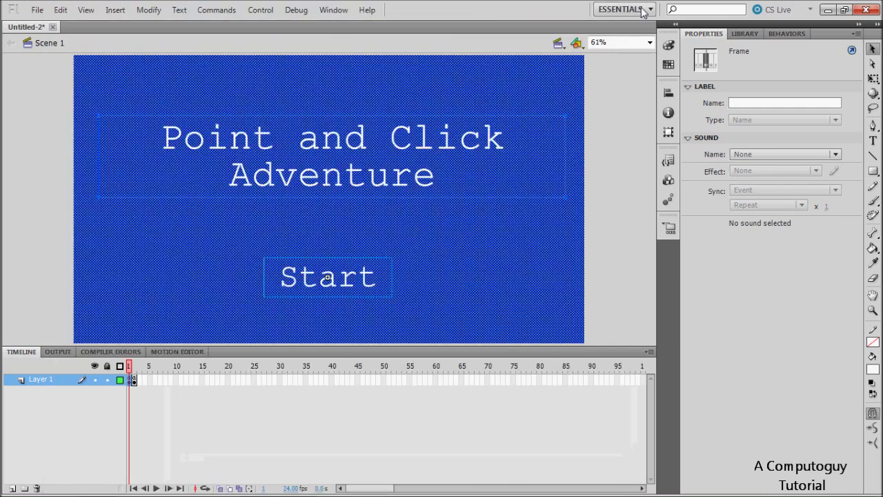
Test the movie again, use its Start button to advance to the second frame, and close the preview
{"action": "left_click", "coordinate": [598, 167]}
{"action": "key", "text": "ctrl+Return"}
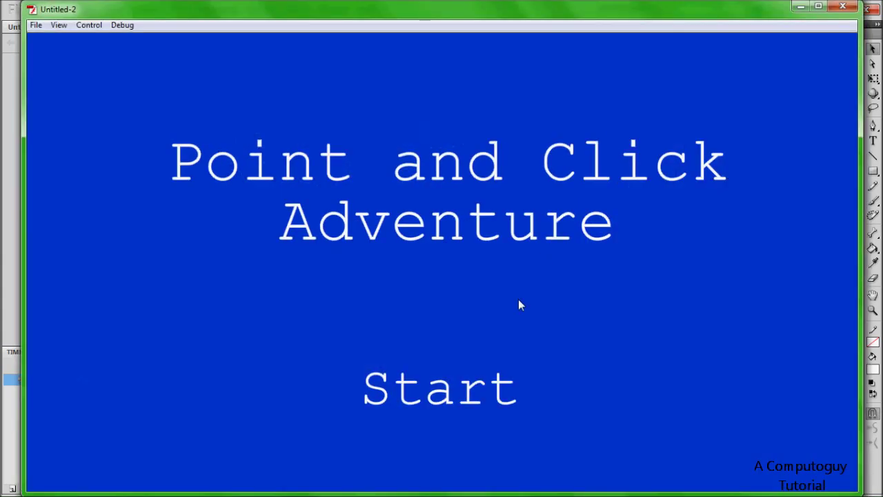
{"action": "left_click", "coordinate": [445, 397]}
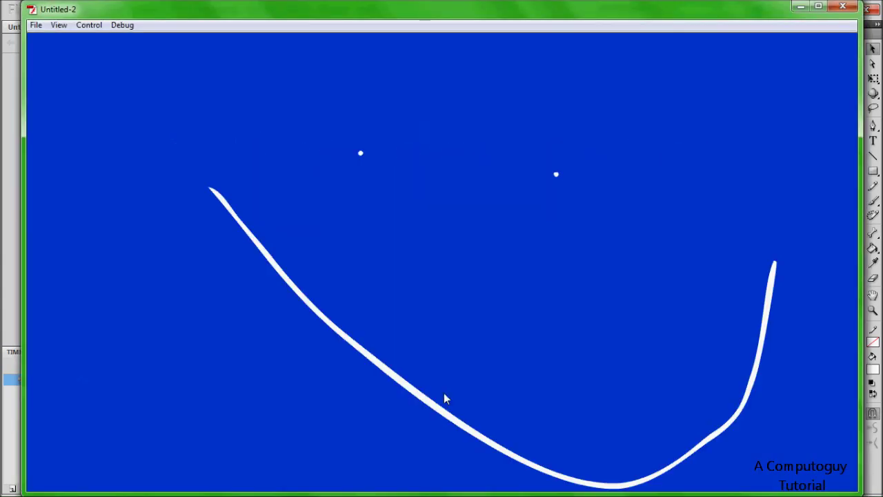
{"action": "left_click", "coordinate": [843, 6]}
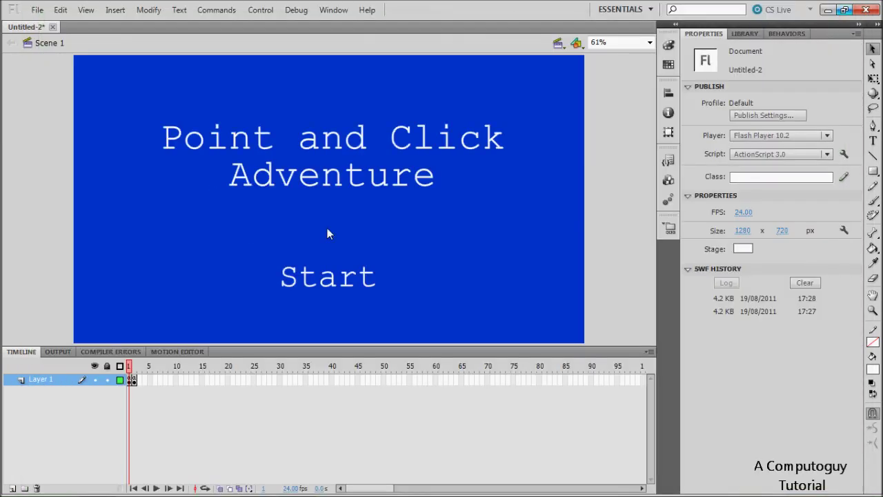
Inspect the Start button and background on frame 1, and go to frame 2 of Layer 1
{"action": "left_click", "coordinate": [315, 290]}
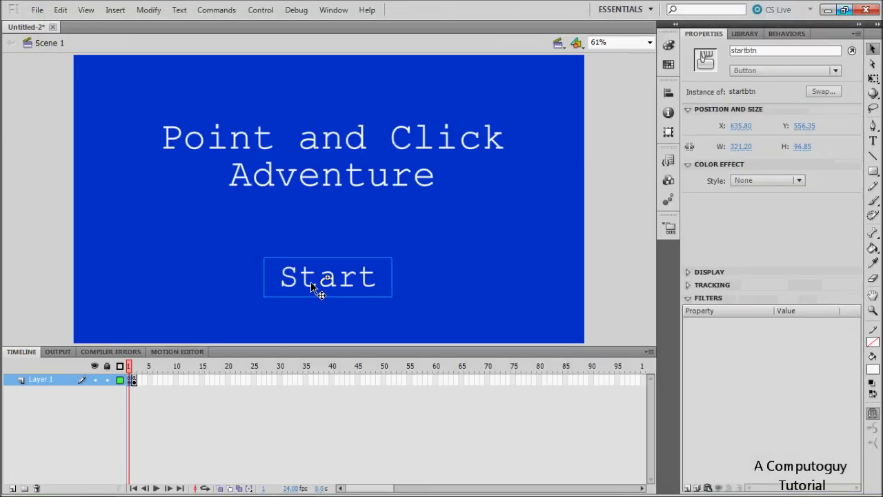
{"action": "left_click", "coordinate": [214, 285]}
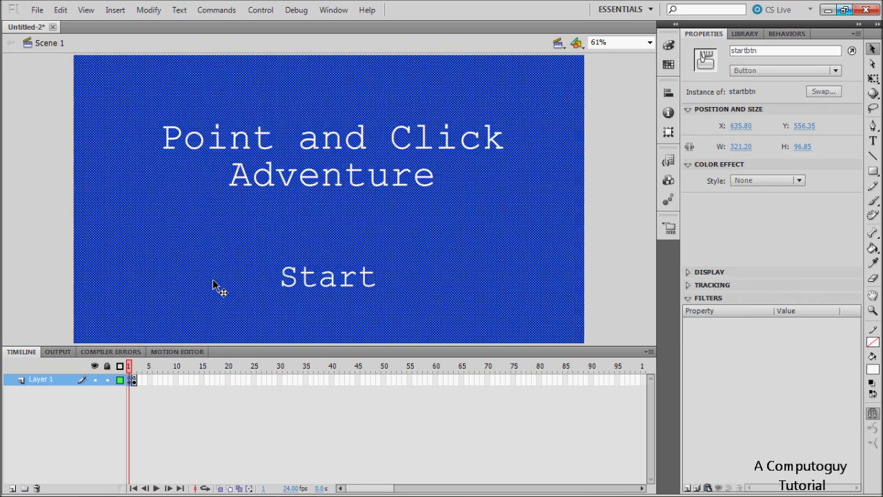
{"action": "left_click", "coordinate": [134, 380]}
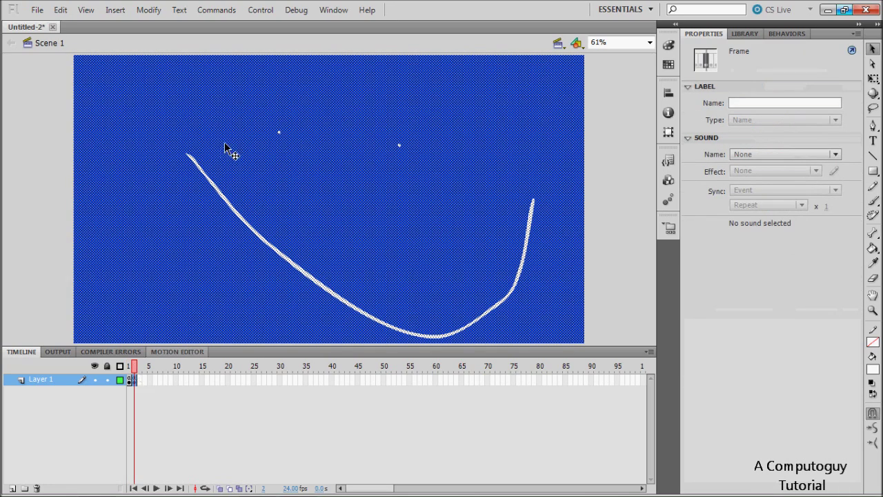
Delete the blue background and white line artwork from frame 2
{"action": "key", "text": "Delete"}
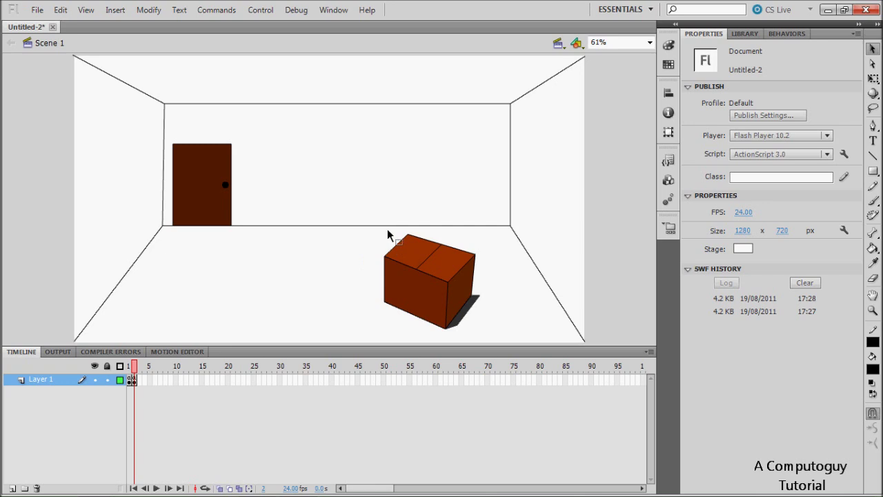
Convert the whole box drawing, including its shadow, to a movie clip symbol named box
{"action": "left_click_drag", "start_coordinate": [389, 237], "coordinate": [367, 235]}
{"action": "left_click", "coordinate": [498, 331]}
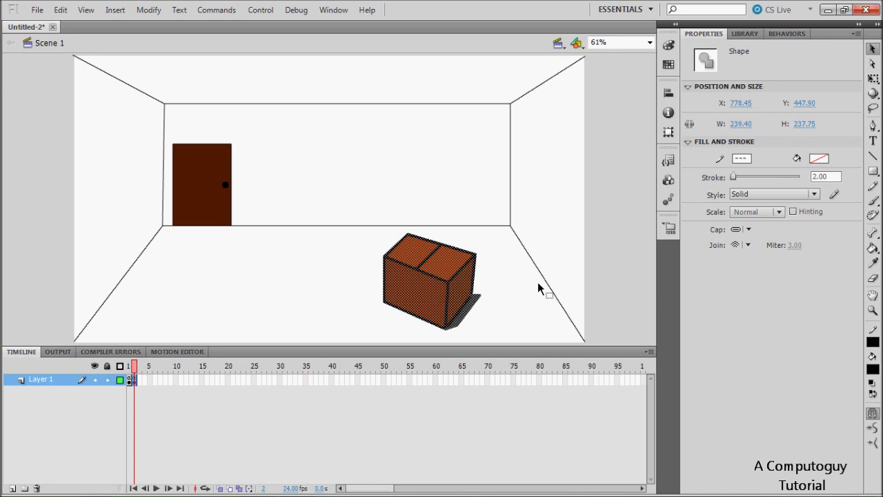
{"action": "key", "text": "F8"}
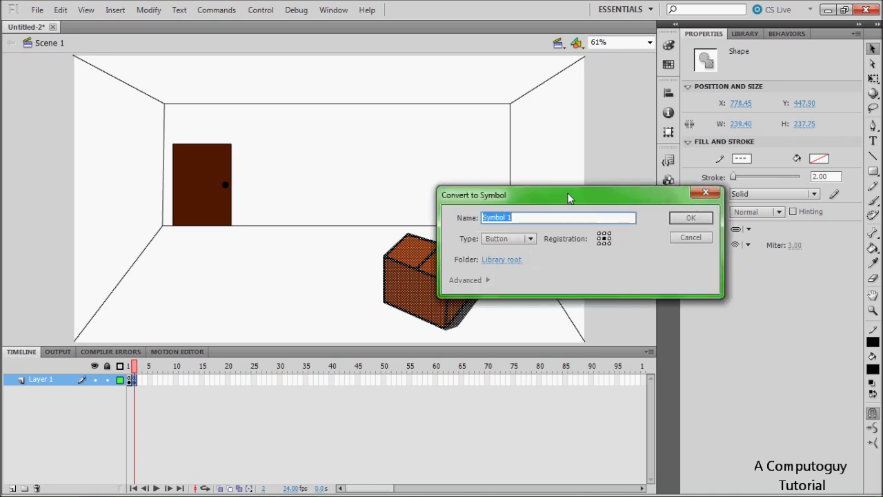
{"action": "left_click", "coordinate": [528, 239]}
{"action": "left_click", "coordinate": [519, 251]}
{"action": "left_click_drag", "start_coordinate": [532, 216], "coordinate": [481, 217]}
{"action": "key", "text": "BackSpace"}
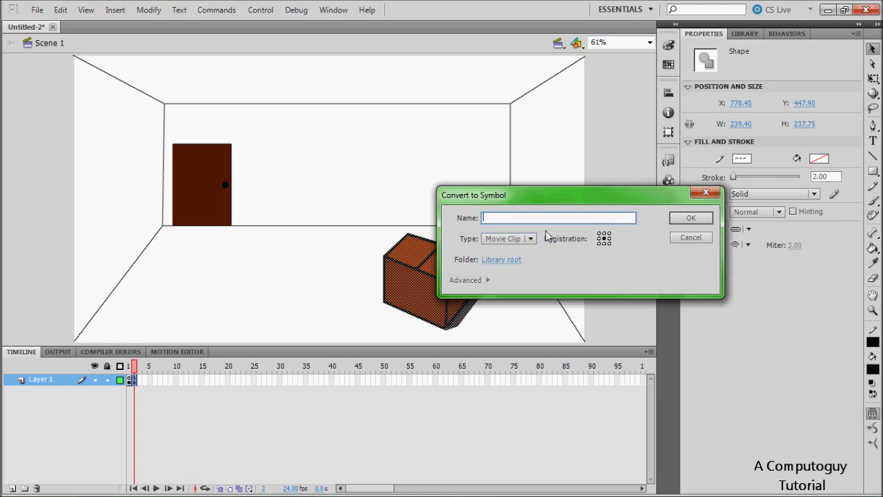
{"action": "type", "text": "box"}
{"action": "key", "text": "Return"}
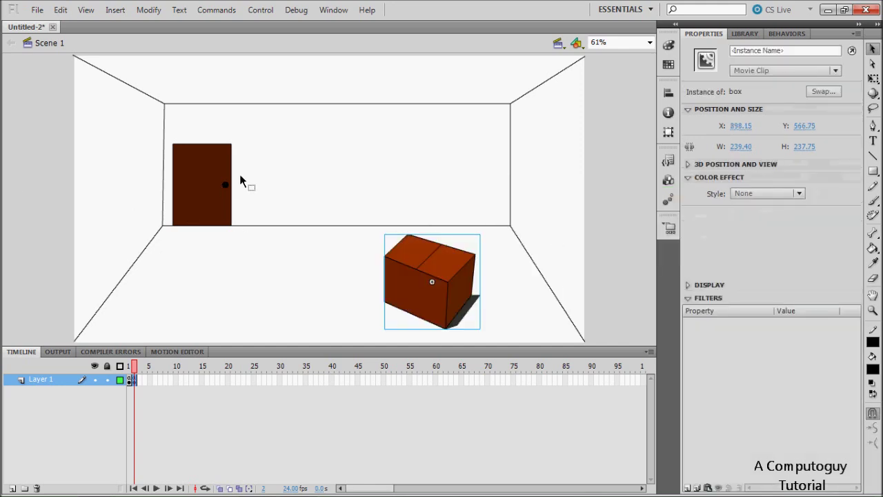
Convert the door drawing with its knob to a button symbol named door
{"action": "left_click", "coordinate": [245, 141]}
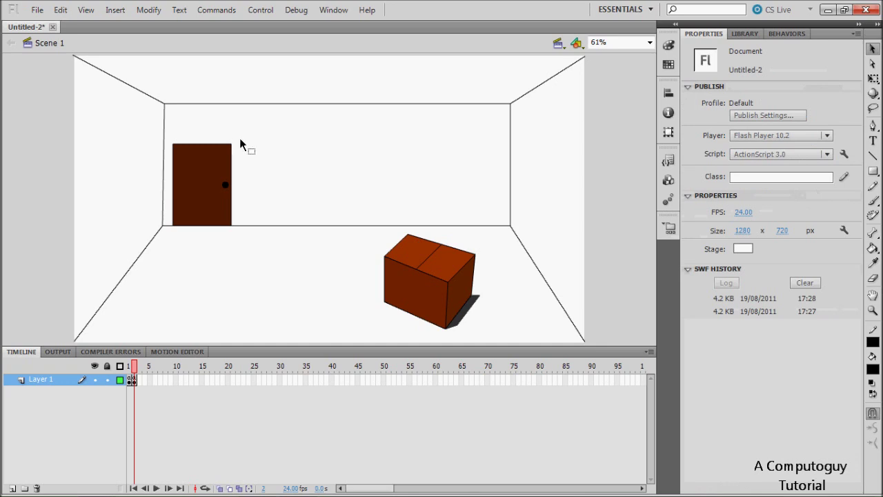
{"action": "left_click_drag", "start_coordinate": [249, 131], "coordinate": [172, 232]}
{"action": "left_click", "coordinate": [263, 200]}
{"action": "double_click", "coordinate": [212, 200]}
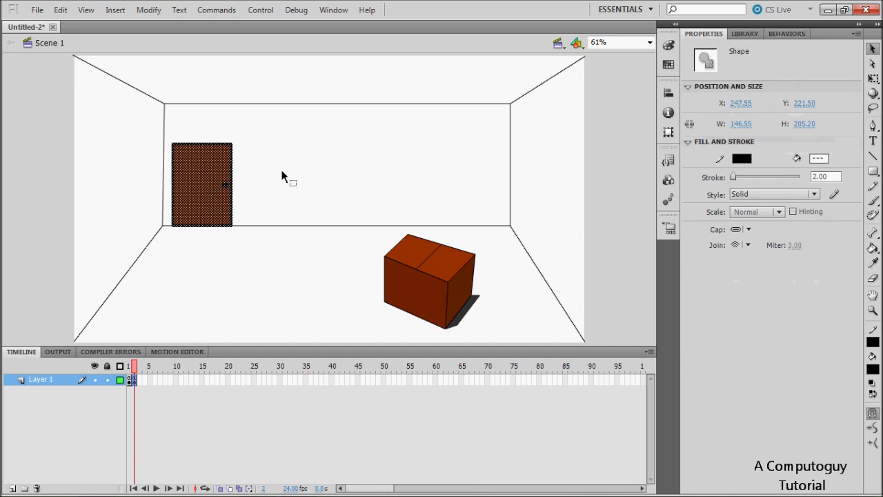
{"action": "key", "text": "F8"}
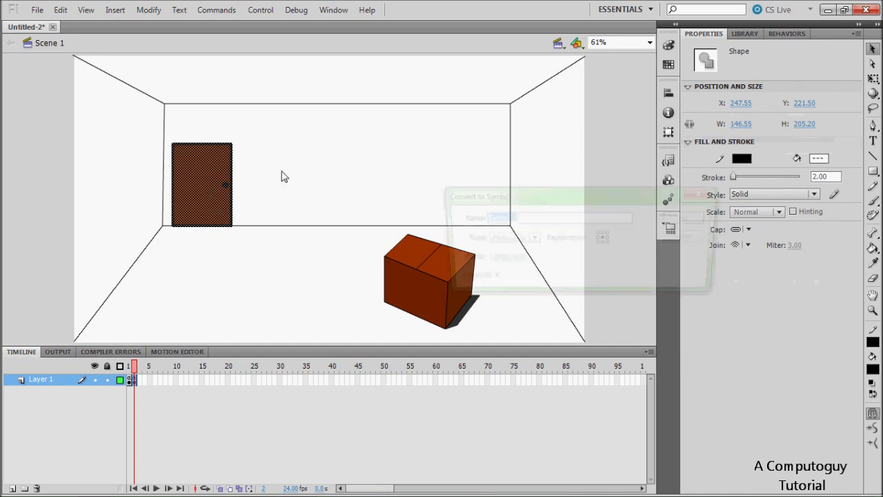
{"action": "type", "text": "door"}
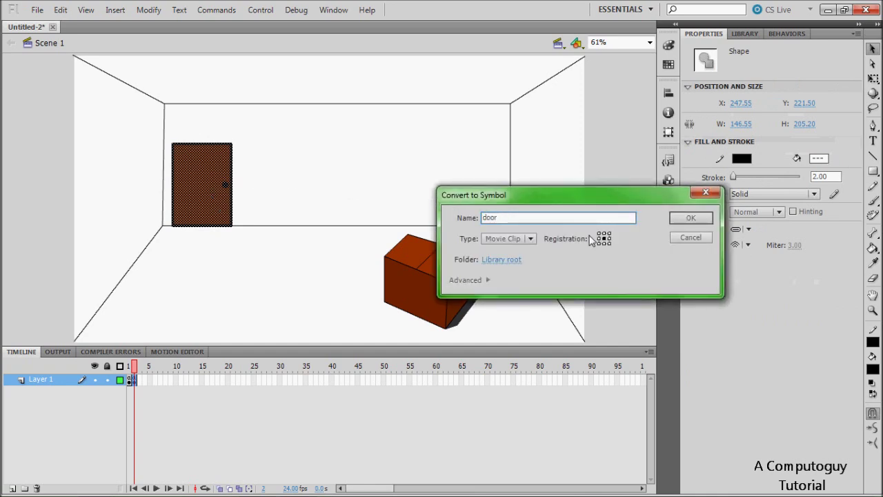
{"action": "left_click", "coordinate": [532, 237]}
{"action": "left_click", "coordinate": [522, 269]}
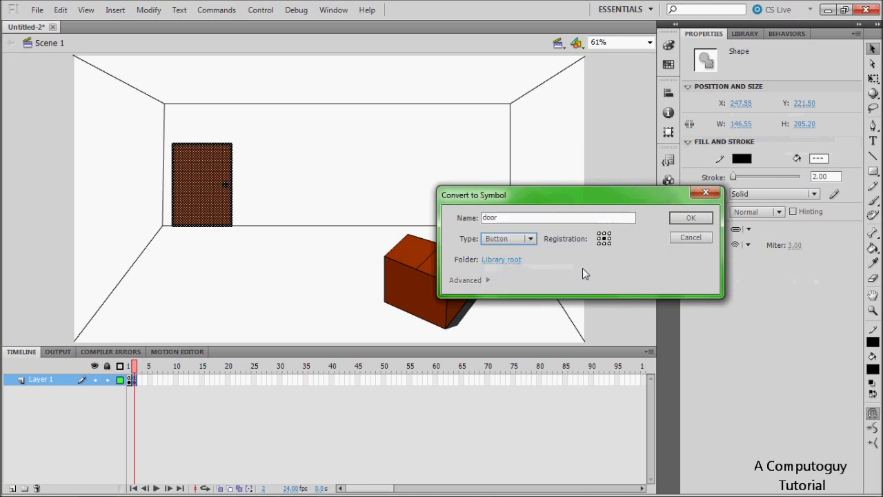
{"action": "left_click", "coordinate": [678, 220]}
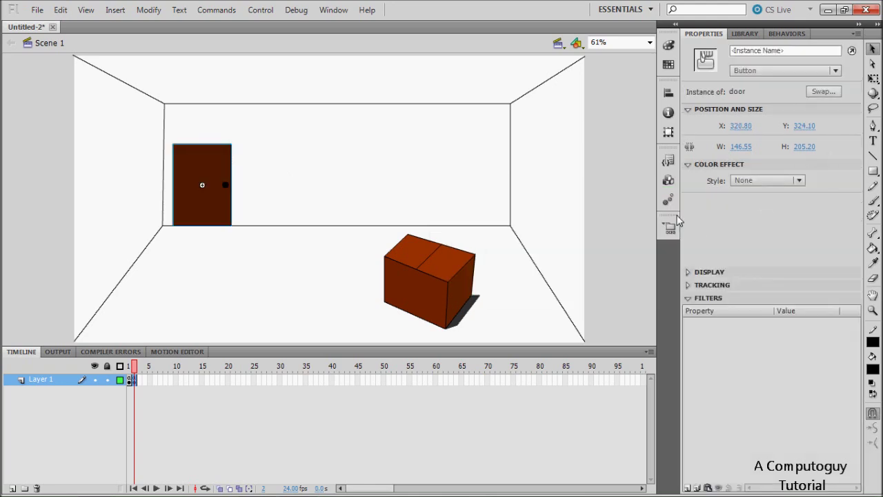
Give the door button the instance name door and the box movie clip the instance name box
{"action": "left_click", "coordinate": [790, 50]}
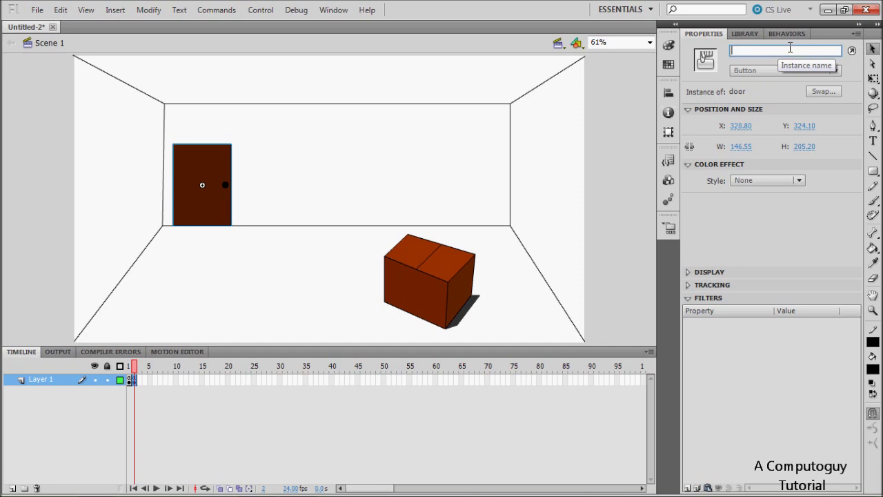
{"action": "type", "text": "door"}
{"action": "left_click", "coordinate": [617, 200]}
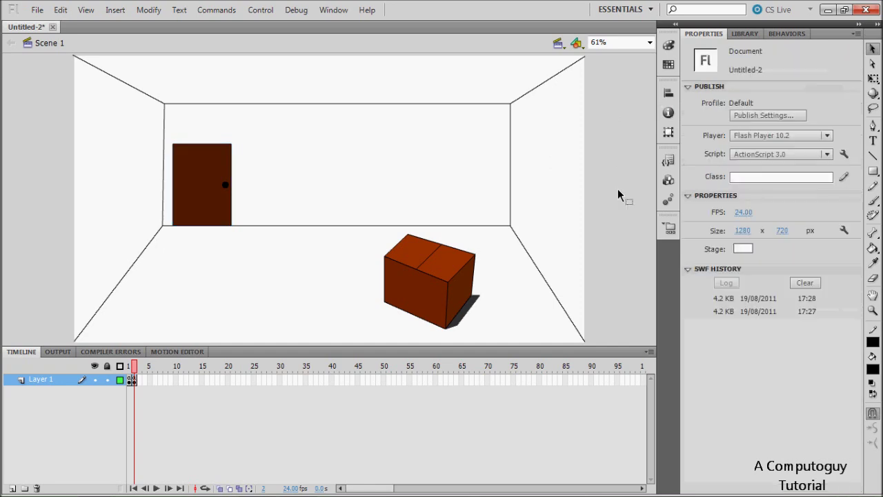
{"action": "left_click", "coordinate": [430, 276]}
{"action": "left_click", "coordinate": [777, 52]}
{"action": "type", "text": "box"}
{"action": "left_click", "coordinate": [616, 151]}
Open the box movie clip to view its own timeline, and return to the main scene
{"action": "left_click", "coordinate": [431, 284]}
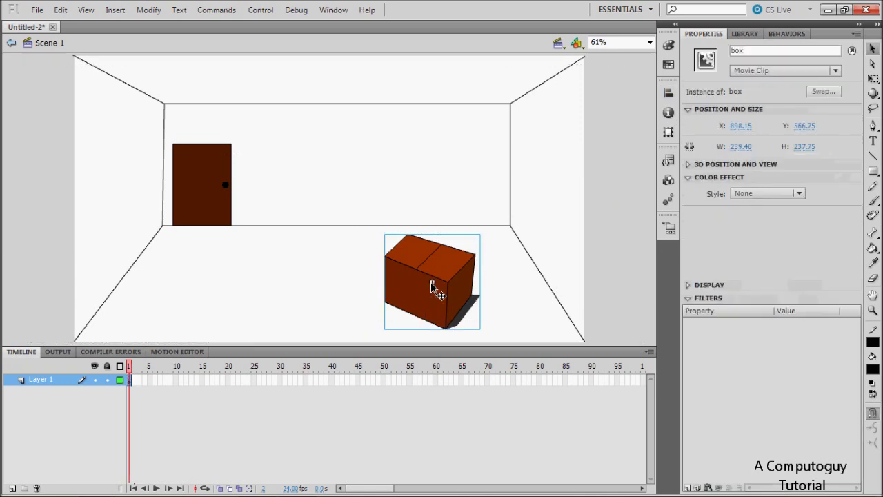
{"action": "double_click", "coordinate": [432, 284]}
{"action": "left_click", "coordinate": [614, 156]}
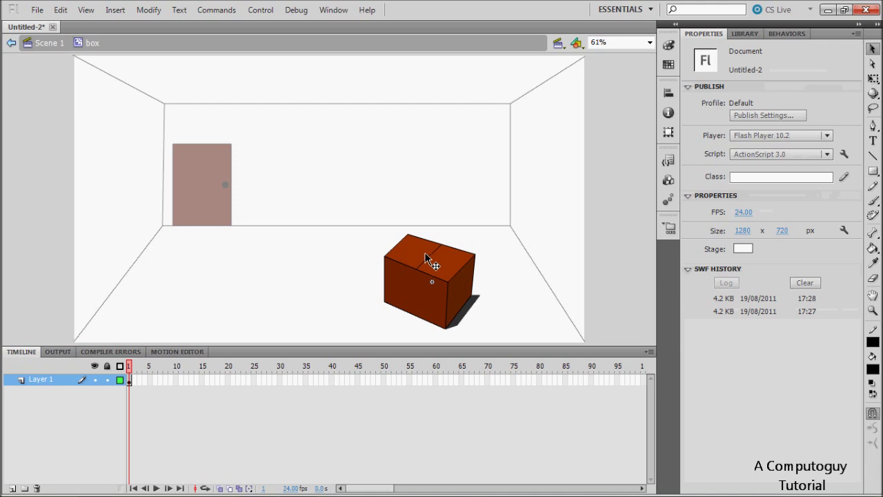
{"action": "double_click", "coordinate": [511, 280]}
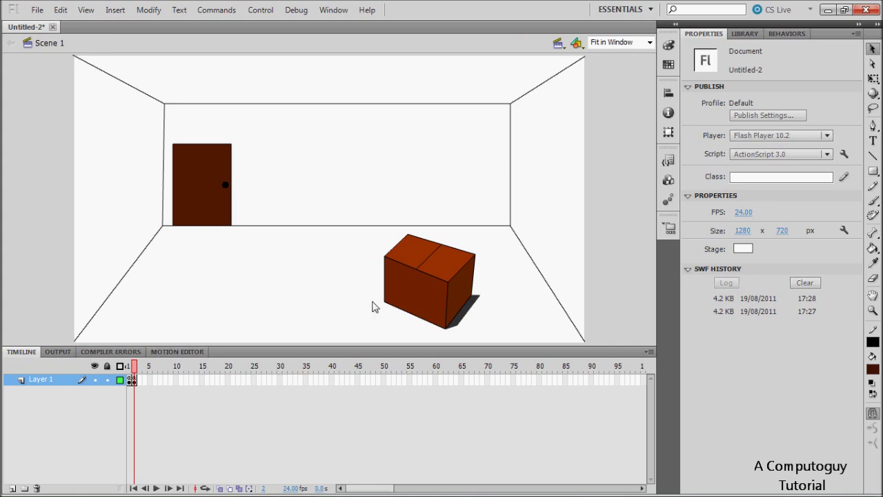
Play the opening animation inside the box movie clip, rewind it to frame 1, and return to Scene 1
{"action": "double_click", "coordinate": [428, 283]}
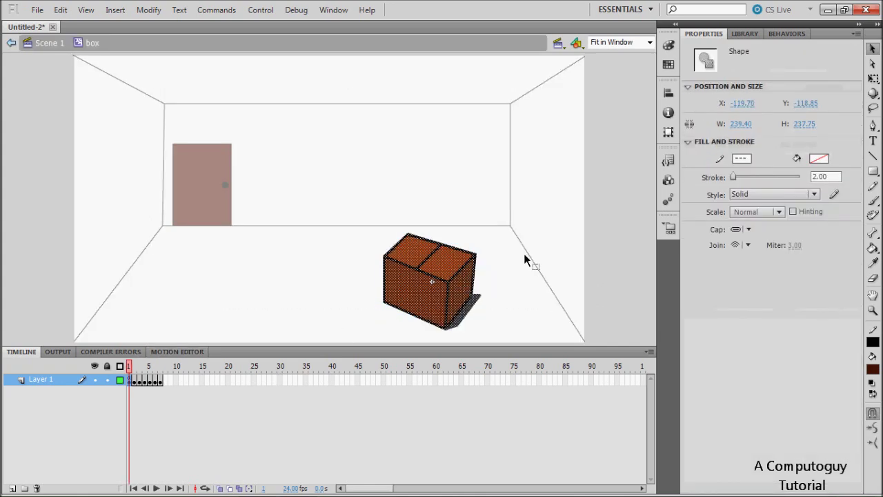
{"action": "left_click", "coordinate": [625, 240]}
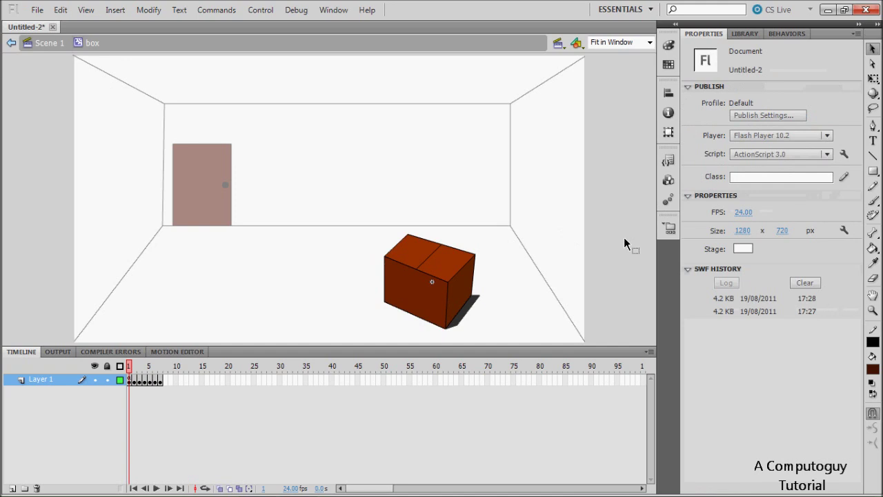
{"action": "key", "text": "Return"}
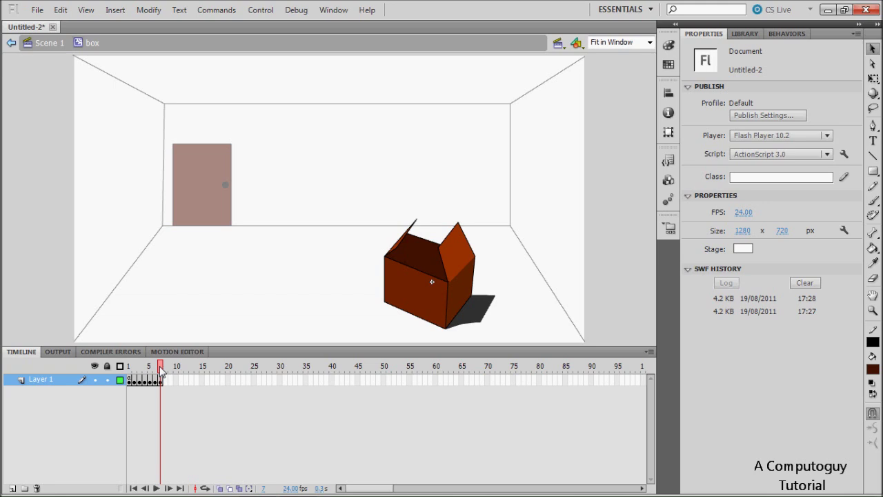
{"action": "left_click_drag", "start_coordinate": [161, 370], "coordinate": [128, 370]}
{"action": "left_click", "coordinate": [50, 45]}
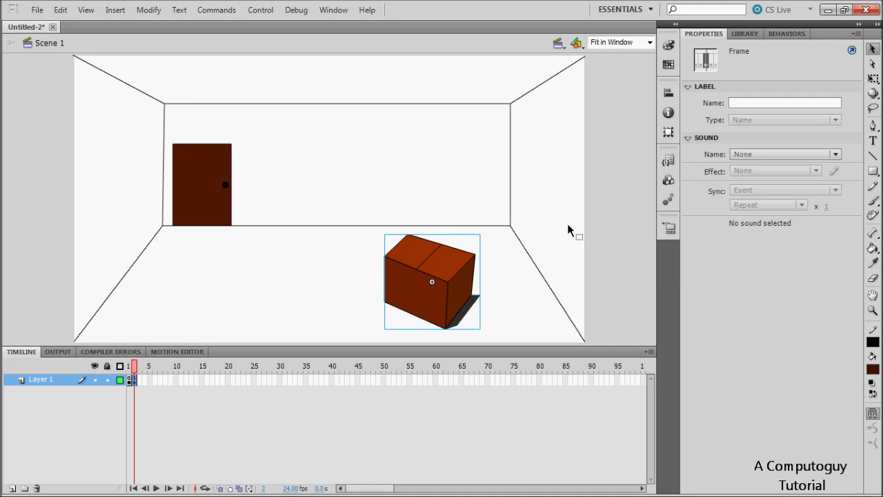
Open the box movie clip and check the script on its first frame
{"action": "double_click", "coordinate": [453, 265]}
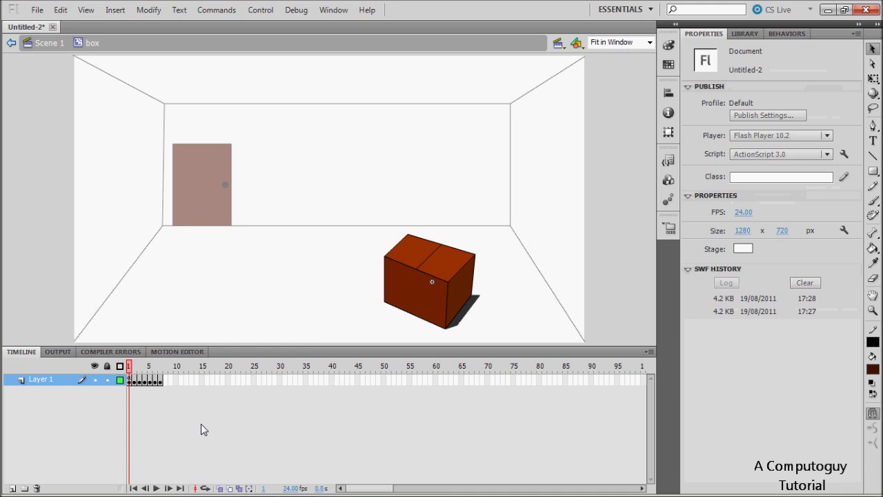
{"action": "left_click", "coordinate": [132, 383]}
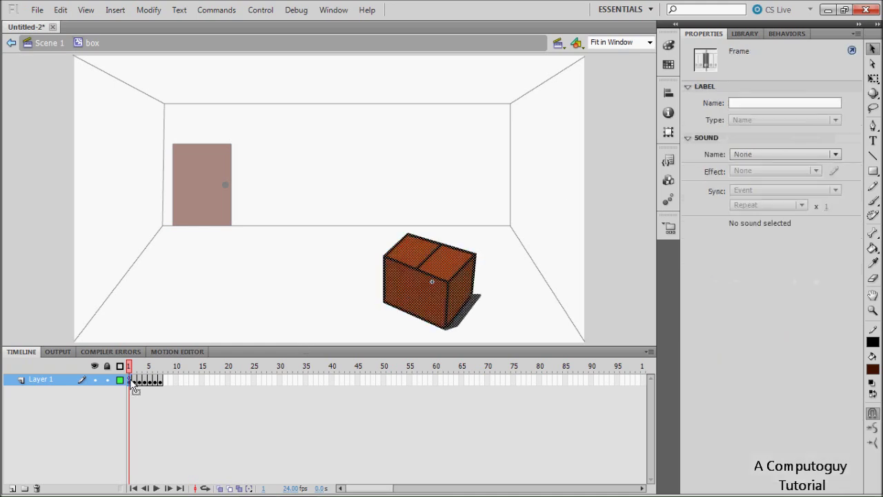
{"action": "key", "text": "F9"}
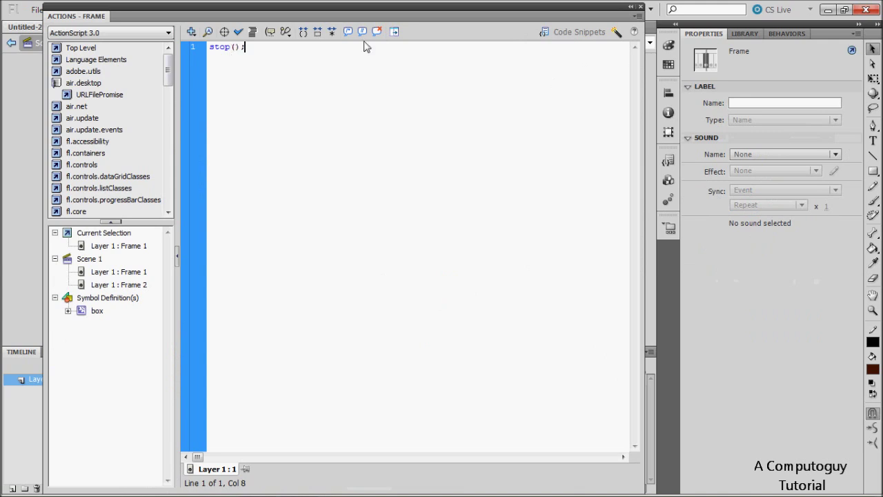
{"action": "left_click", "coordinate": [640, 6]}
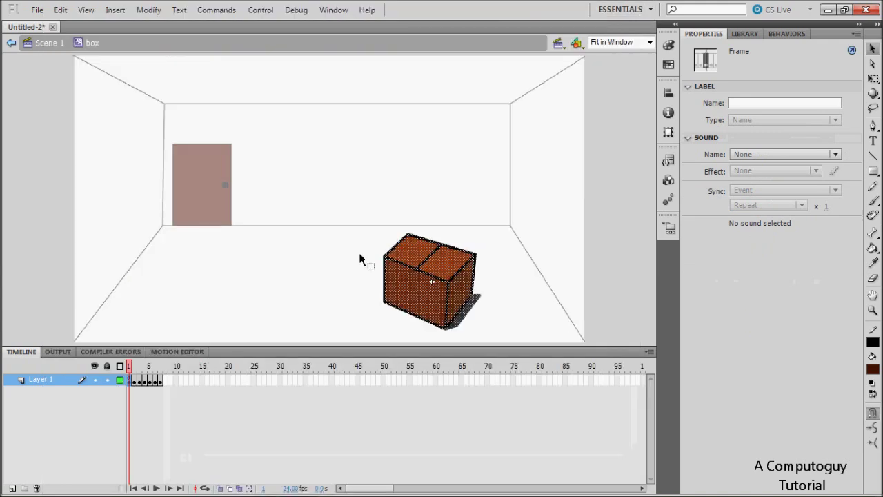
{"action": "left_click", "coordinate": [627, 142]}
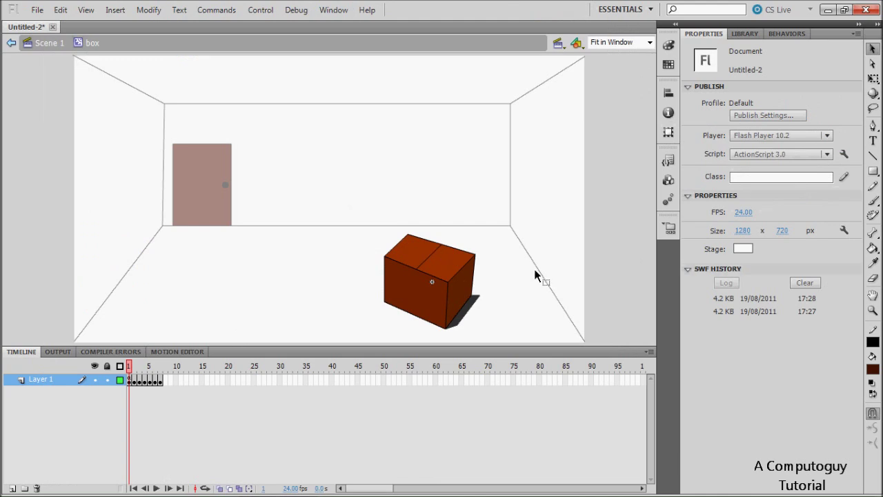
Add a stop(); action to frame 7 of the box movie clip and close the script editor
{"action": "left_click", "coordinate": [161, 381]}
{"action": "key", "text": "F9"}
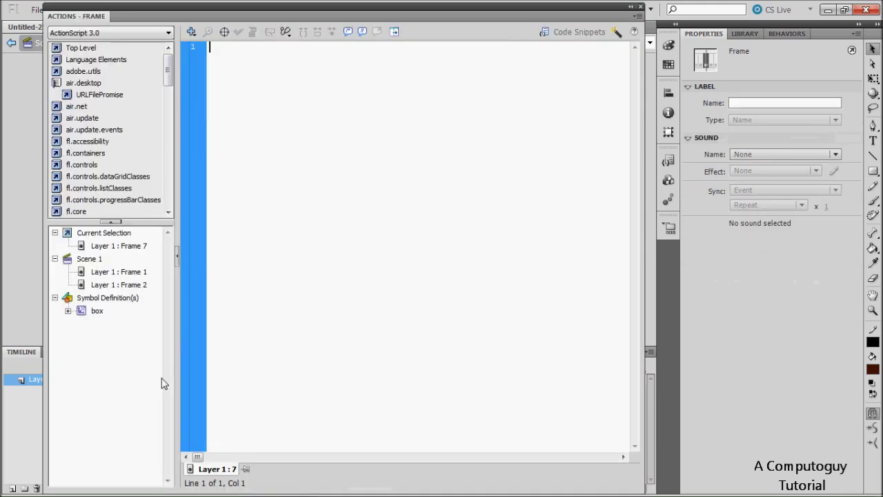
{"action": "type", "text": "stop();"}
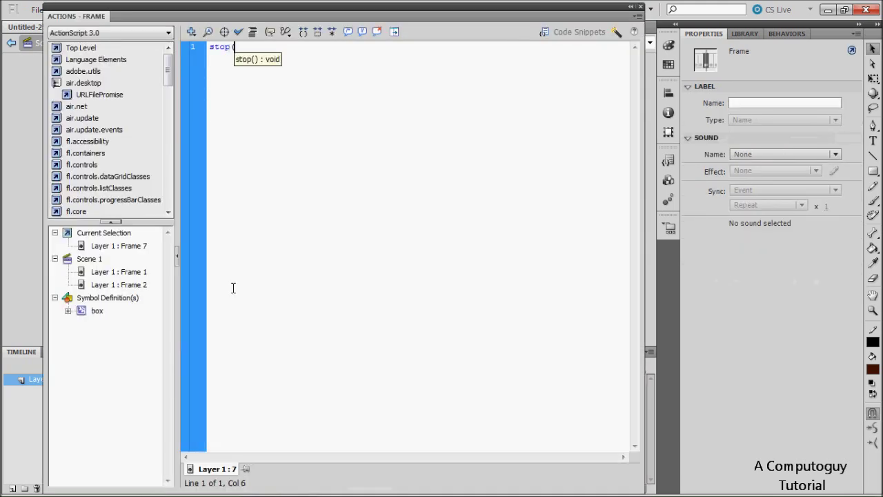
{"action": "left_click", "coordinate": [638, 8]}
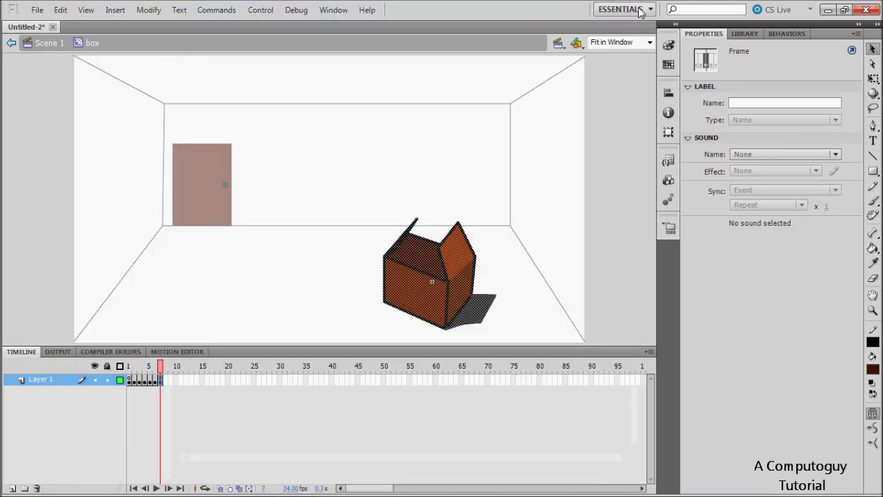
In the box movie clip's frame 1 script, add addEventListener(MouseEvent.CLICK, openthebox); below stop();
{"action": "left_click", "coordinate": [130, 380]}
{"action": "left_click", "coordinate": [133, 385]}
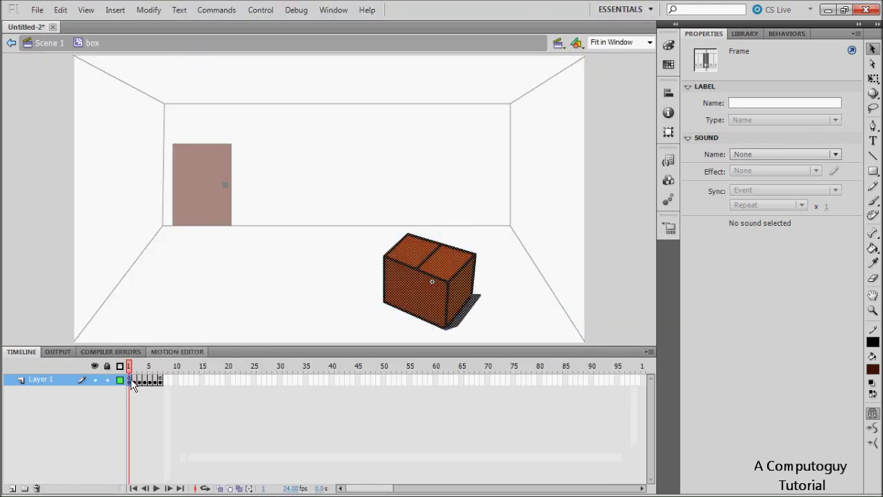
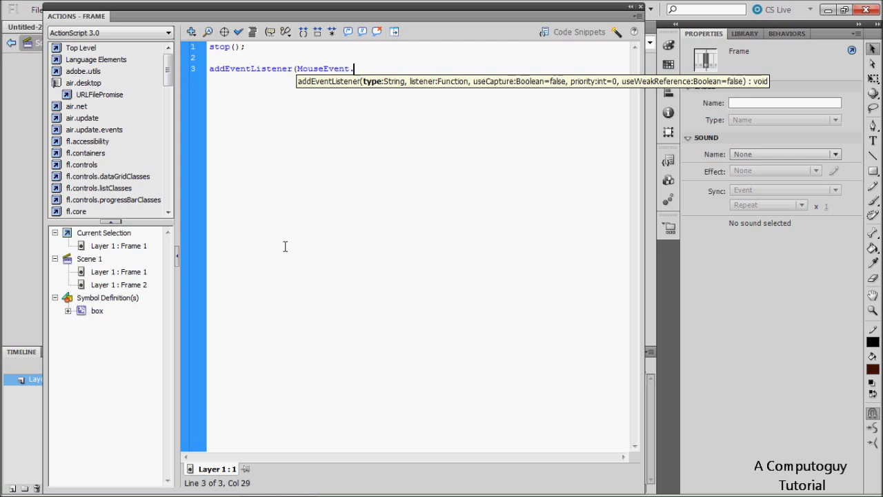
{"action": "type", "text": ", "}
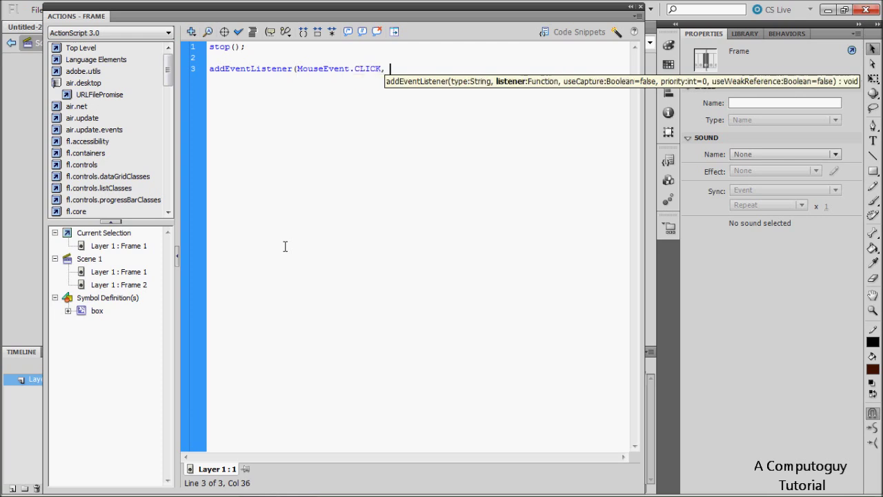
{"action": "type", "text": "o"}
{"action": "key", "text": "BackSpace"}
{"action": "type", "text": "openthebox)"}
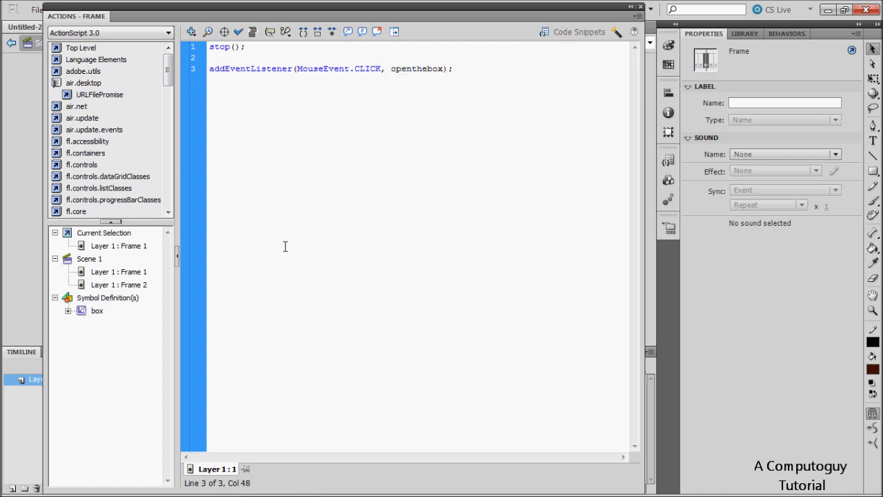
{"action": "type", "text": ";"}
Below the listener line in the frame 1 script, declare function openthebox(event:MouseEvent)
{"action": "key", "text": "Return"}
{"action": "key", "text": "Return"}
{"action": "type", "text": "function openthebox(e"}
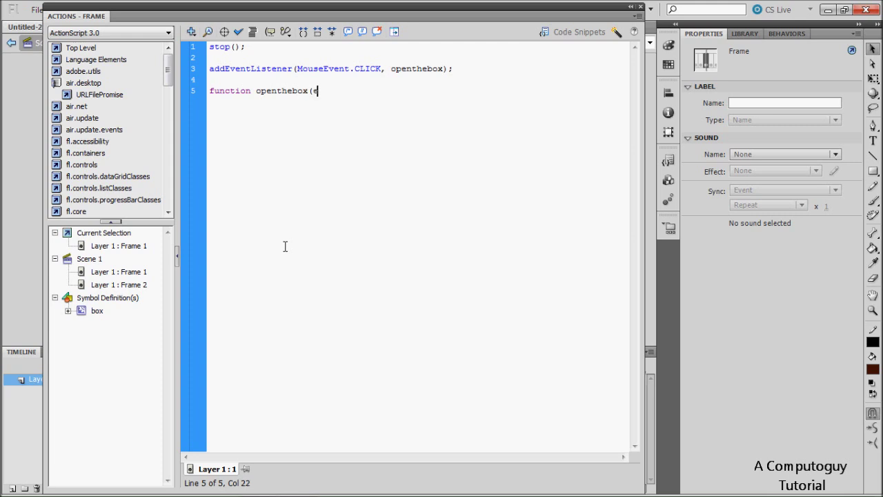
{"action": "type", "text": "vent:"}
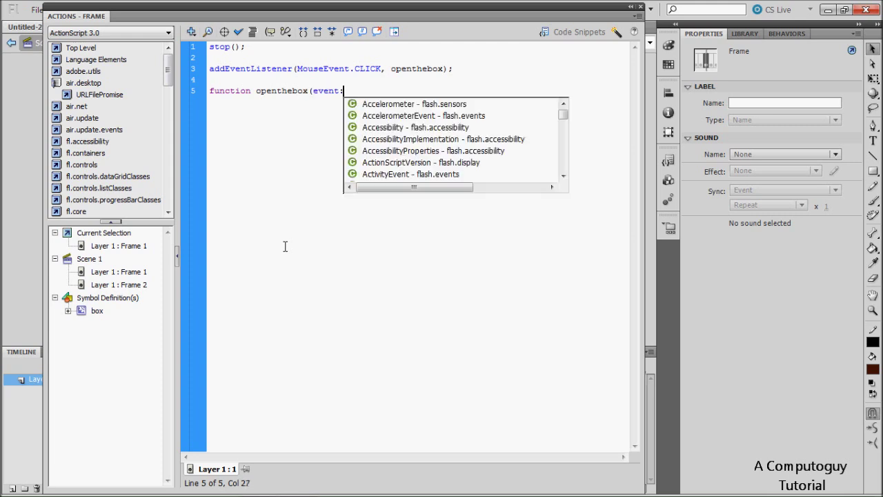
{"action": "type", "text": "MouseEvent"}
{"action": "key", "text": "Return"}
{"action": "type", "text": ")"}
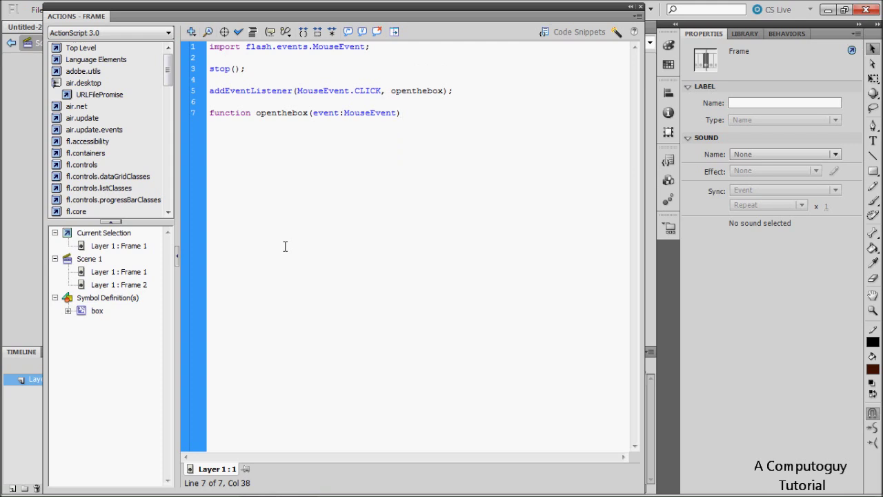
Give openthebox a void return type and a body containing play();, and close the script editor
{"action": "type", "text": ":void{"}
{"action": "key", "text": "Return"}
{"action": "type", "text": "paly"}
{"action": "key", "text": "BackSpace"}
{"action": "key", "text": "BackSpace"}
{"action": "key", "text": "BackSpace"}
{"action": "type", "text": "lay();"}
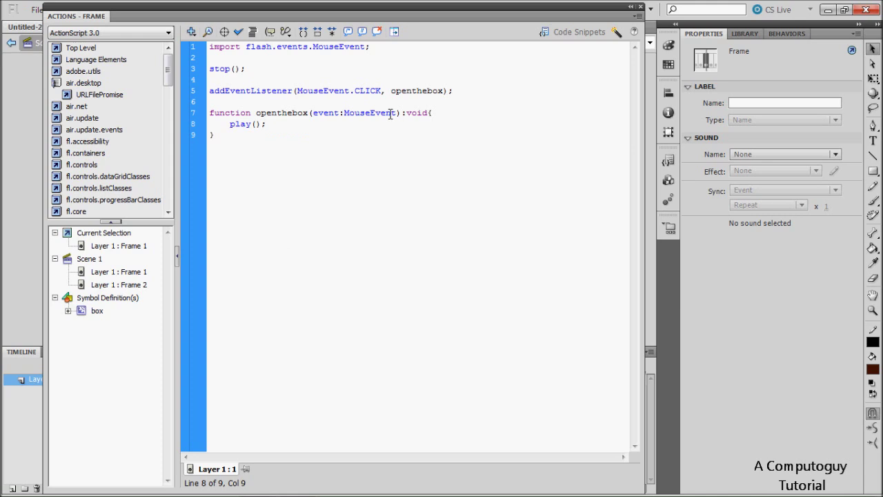
{"action": "left_click", "coordinate": [640, 7]}
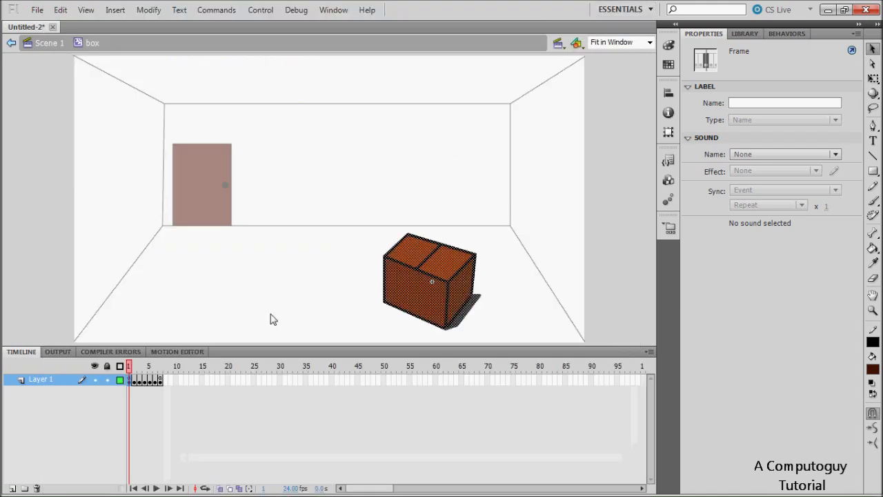
Scrub through the box's opening animation to frame 7 and check that frame's script
{"action": "left_click", "coordinate": [367, 411]}
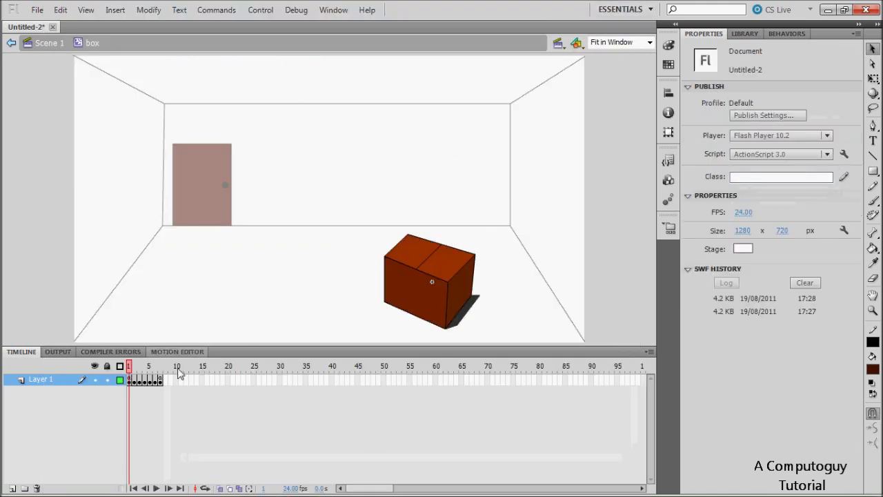
{"action": "left_click", "coordinate": [134, 368]}
{"action": "left_click_drag", "start_coordinate": [134, 367], "coordinate": [171, 370]}
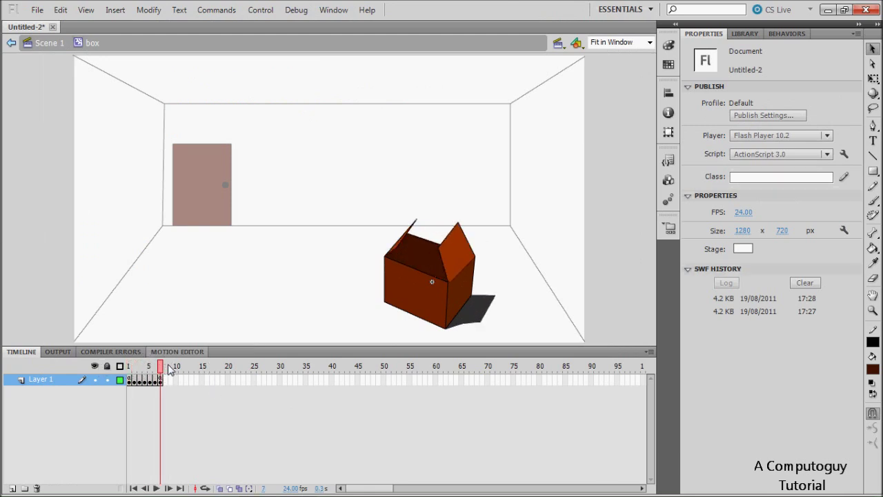
{"action": "left_click", "coordinate": [163, 380]}
{"action": "key", "text": "F9"}
{"action": "type", "text": "stop();"}
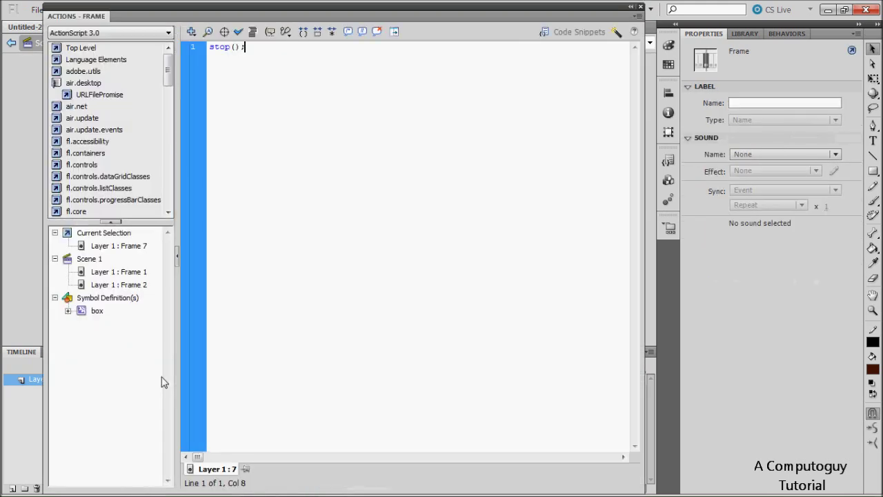
{"action": "left_click", "coordinate": [641, 7]}
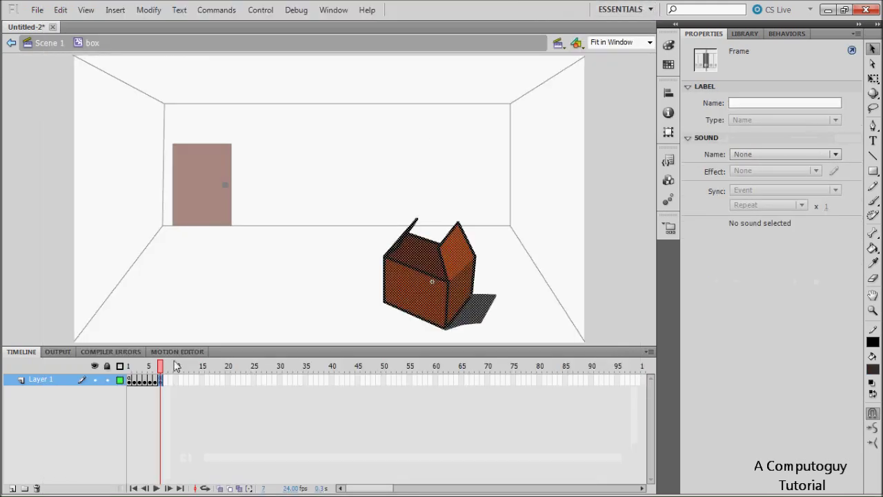
In the frame 1 script, add removeEventListener(MouseEvent.CLICK, openthebox); below play(); inside openthebox, and close the editor
{"action": "left_click", "coordinate": [131, 380]}
{"action": "key", "text": "F9"}
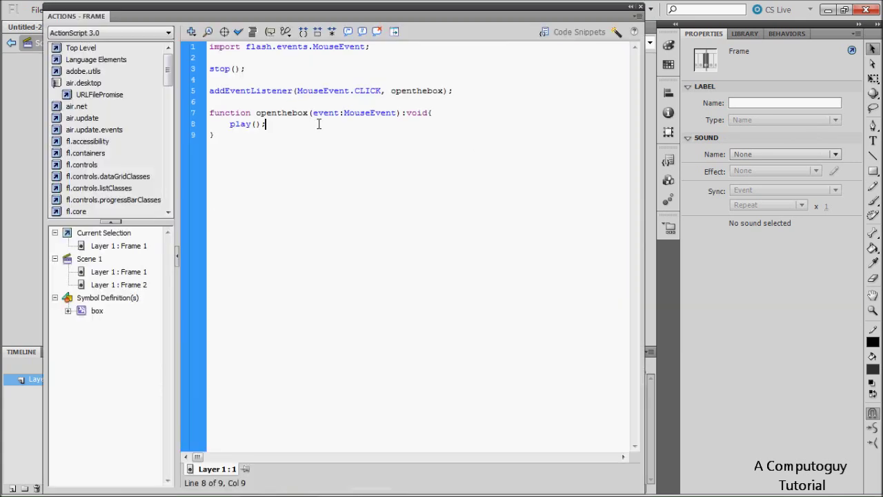
{"action": "key", "text": "Return"}
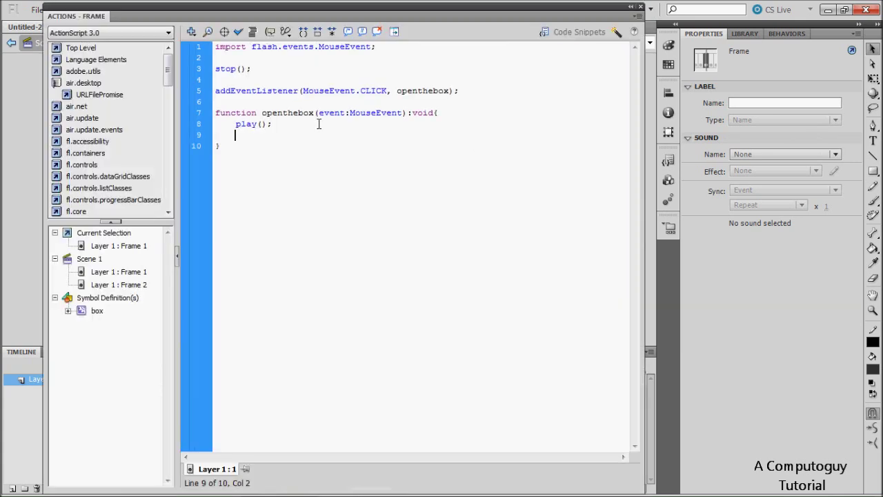
{"action": "type", "text": "removeEvent"}
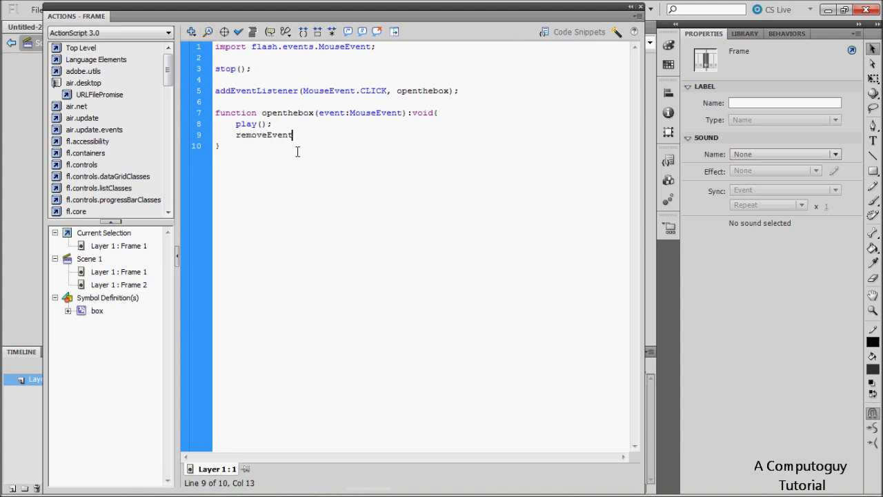
{"action": "type", "text": "Listener"}
{"action": "type", "text": "(MouseEvent"}
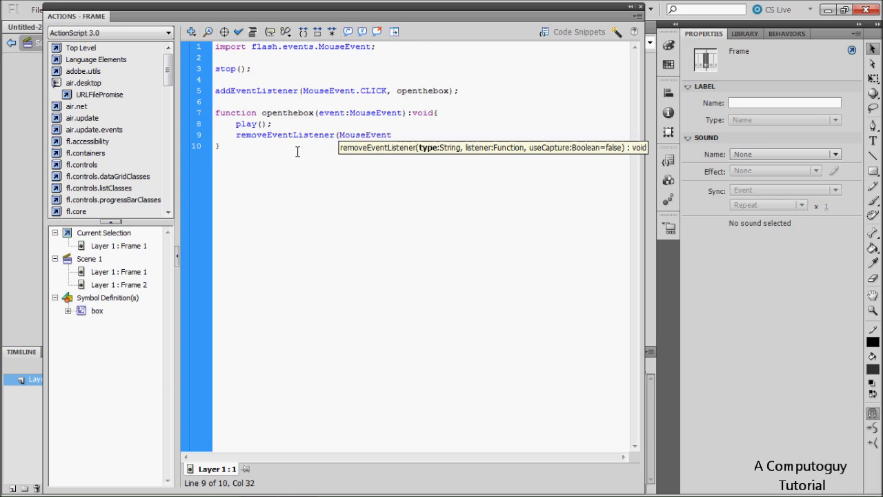
{"action": "type", "text": ".CLICK, openthebox);"}
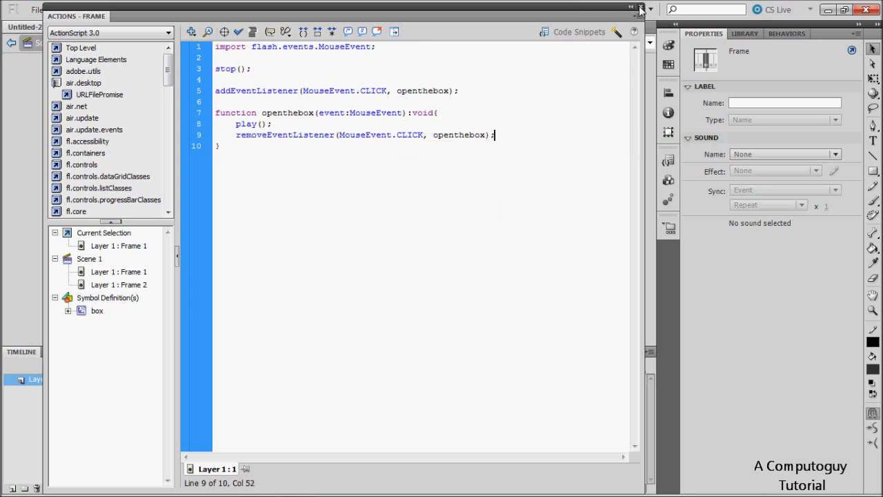
{"action": "key", "text": "F9"}
Begin an addEventListener line below stop(); in the box movie clip's frame 7 script and close the editor
{"action": "key", "text": "Return"}
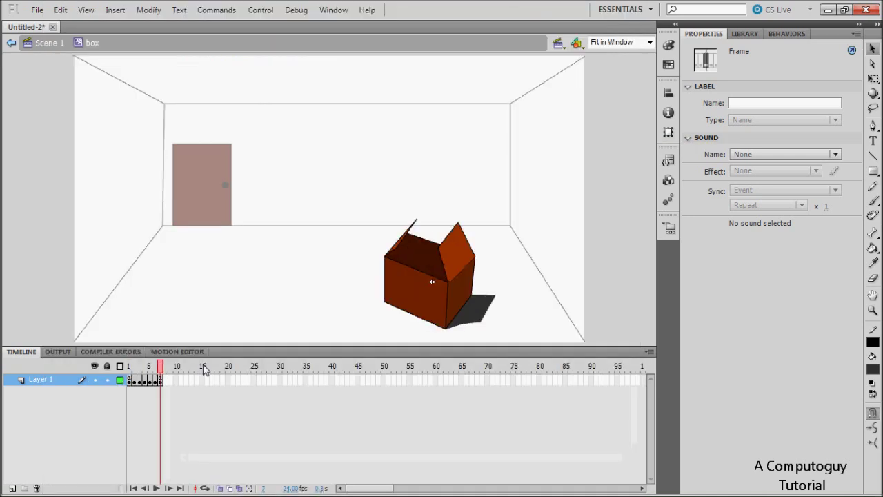
{"action": "left_click", "coordinate": [159, 381]}
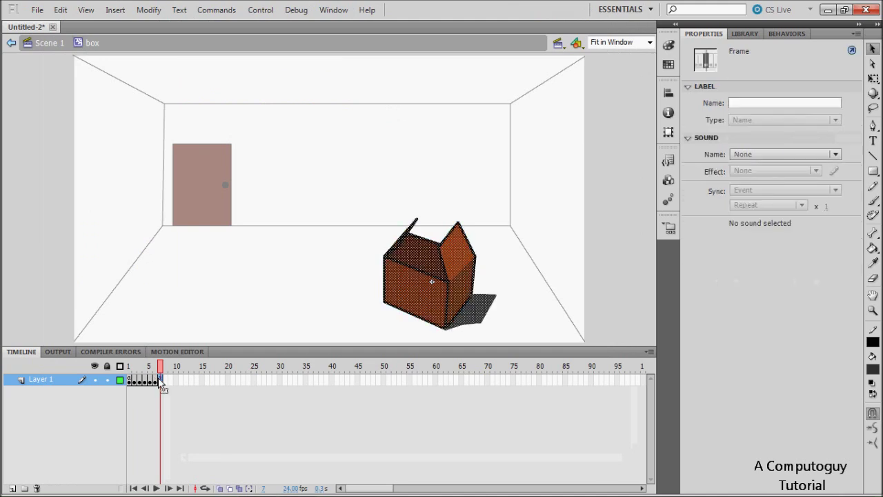
{"action": "key", "text": "F9"}
{"action": "key", "text": "Return"}
{"action": "key", "text": "Return"}
{"action": "type", "text": "add"}
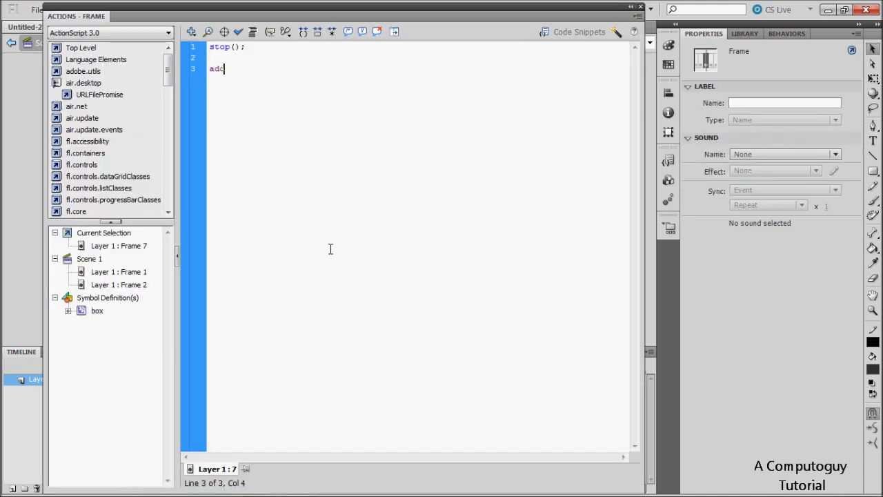
{"action": "type", "text": "EventListener"}
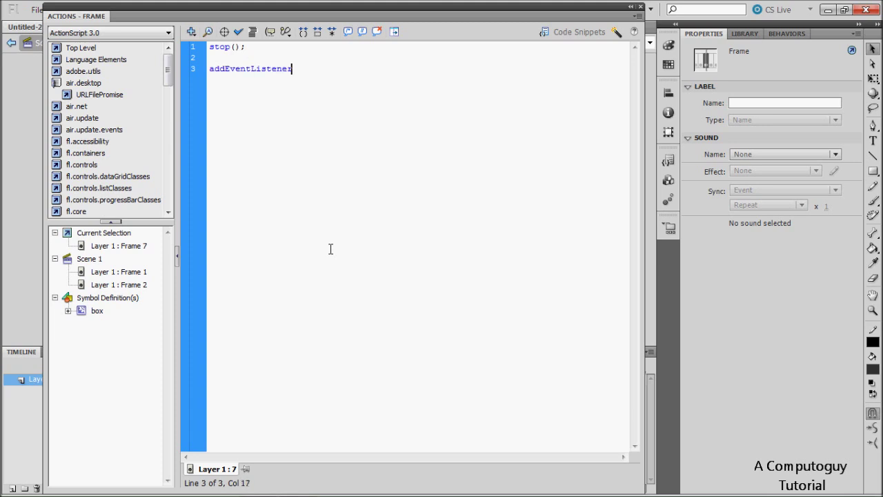
{"action": "left_click", "coordinate": [640, 7]}
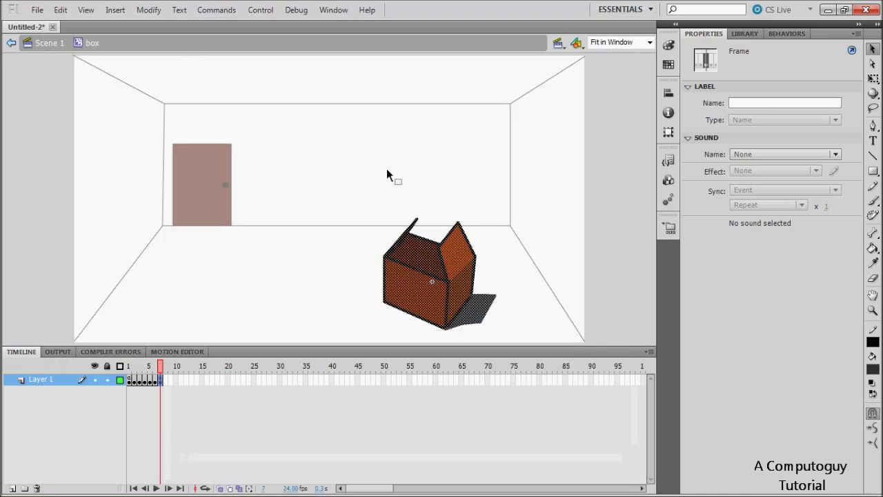
Add a keyframe at frame 8 of the box movie clip and delete the open box artwork on it
{"action": "left_click", "coordinate": [210, 412]}
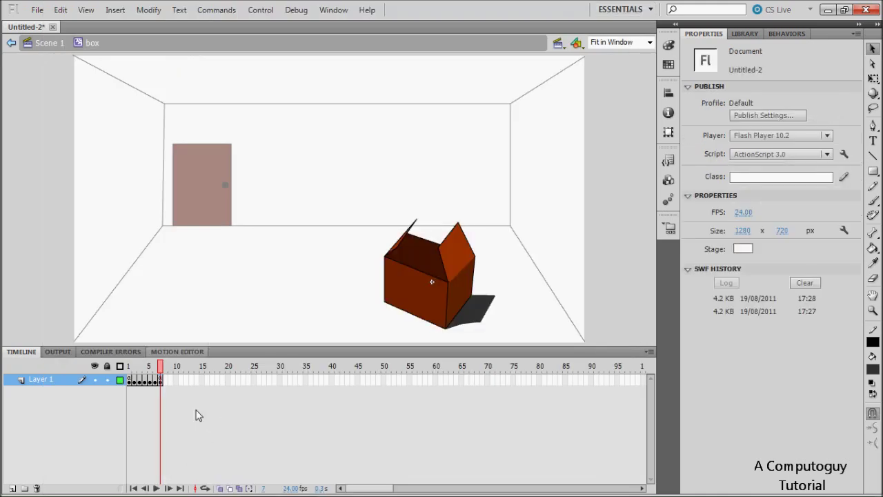
{"action": "key", "text": "period"}
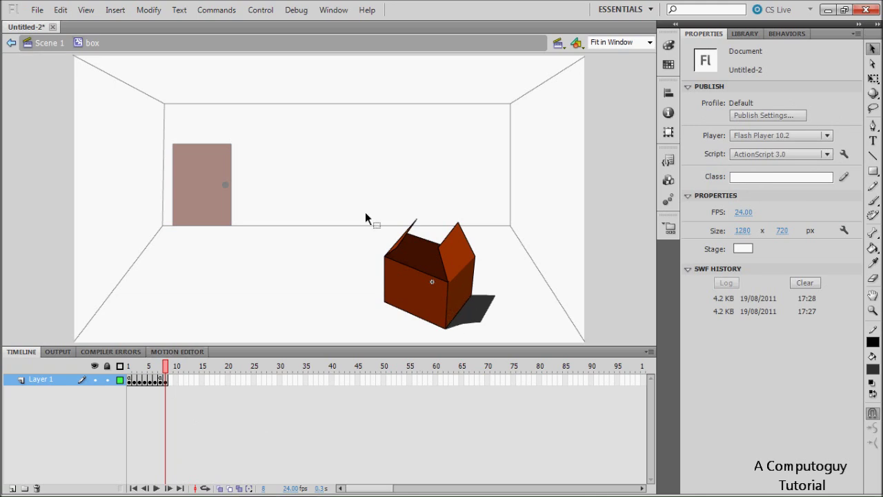
{"action": "left_click_drag", "start_coordinate": [360, 201], "coordinate": [520, 339]}
{"action": "key", "text": "Delete"}
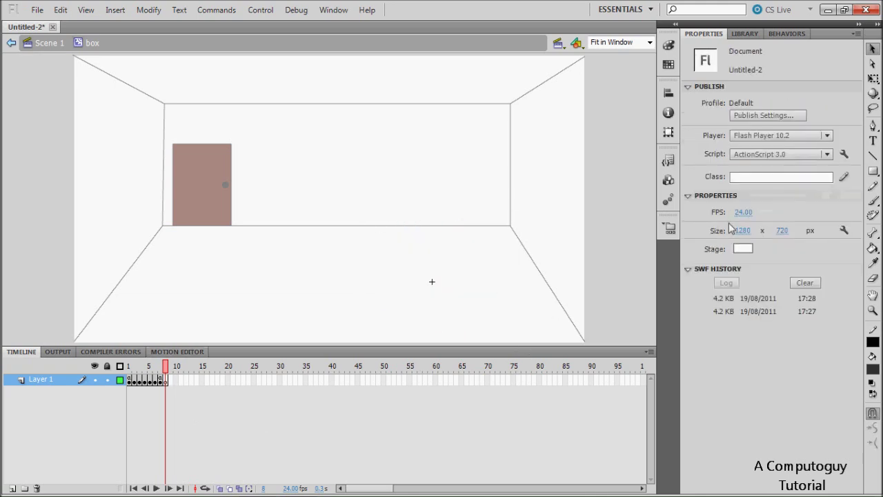
With the Line tool at stroke size 5, draw the box interior's rear rectangle and three diagonal edges to the stage corners on frame 8
{"action": "left_click", "coordinate": [873, 172]}
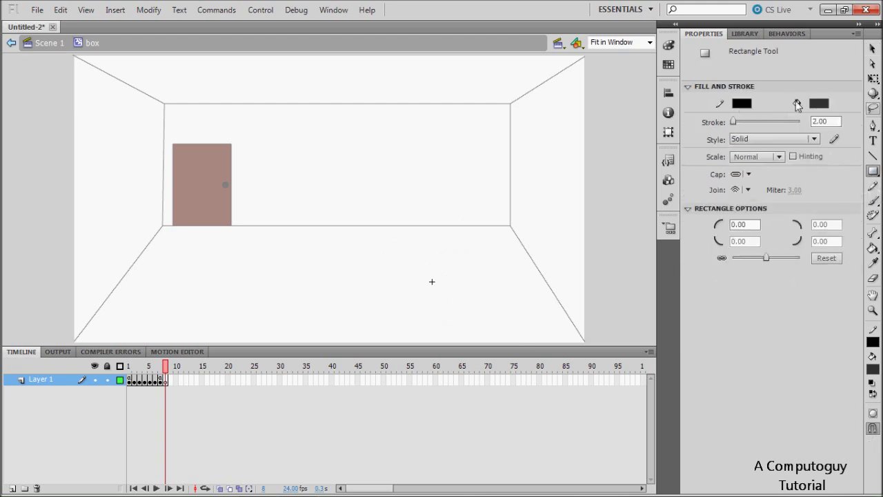
{"action": "left_click", "coordinate": [873, 156]}
{"action": "left_click", "coordinate": [826, 121]}
{"action": "type", "text": "5"}
{"action": "key", "text": "Return"}
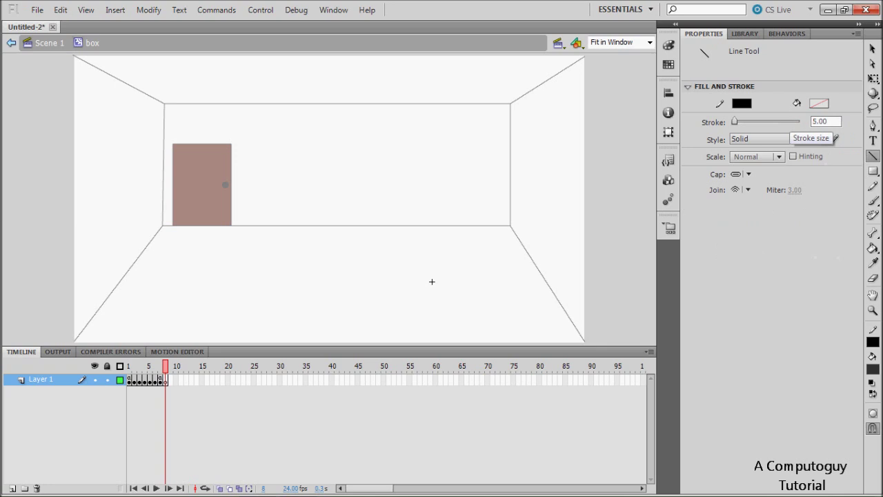
{"action": "mouse_move", "coordinate": [74, 341]}
{"action": "left_mouse_down"}
{"action": "mouse_move", "coordinate": [180, 256]}
{"action": "mouse_move", "coordinate": [160, 255]}
{"action": "mouse_move", "coordinate": [280, 247]}
{"action": "mouse_move", "coordinate": [494, 263]}
{"action": "mouse_move", "coordinate": [517, 251]}
{"action": "mouse_move", "coordinate": [501, 255]}
{"action": "mouse_move", "coordinate": [584, 341]}
{"action": "left_mouse_up"}
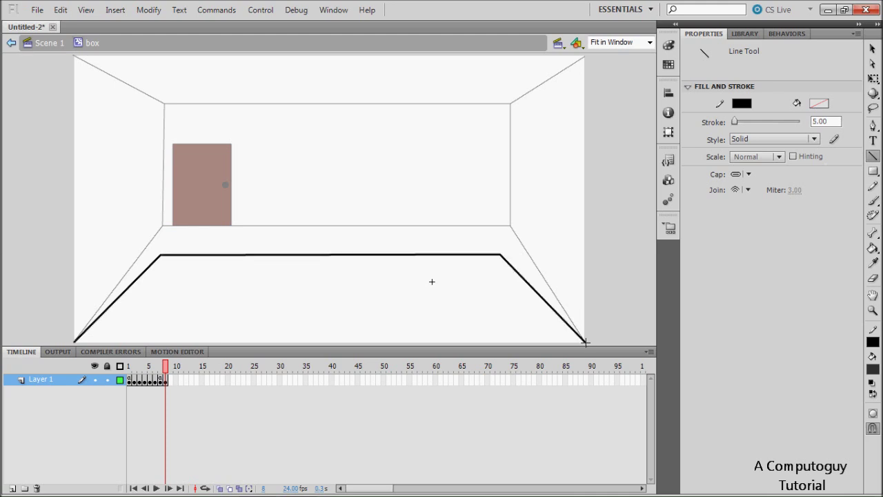
{"action": "left_click_drag", "start_coordinate": [500, 254], "coordinate": [585, 56]}
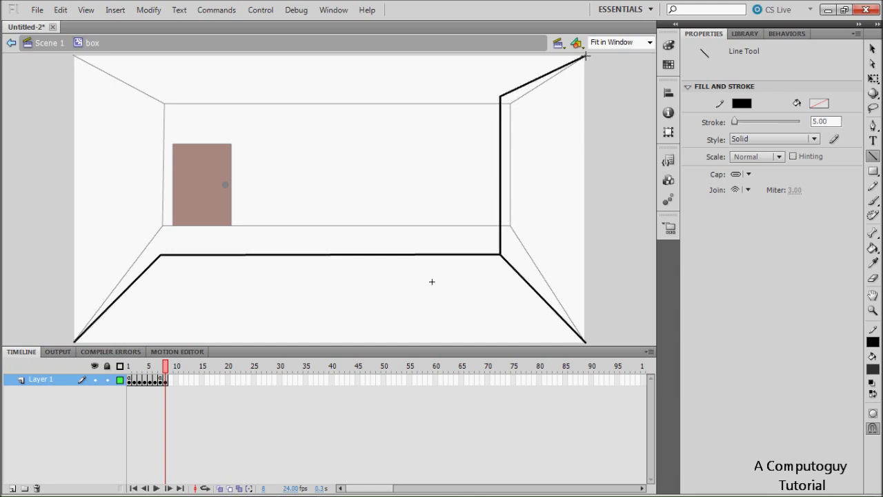
{"action": "left_click_drag", "start_coordinate": [501, 96], "coordinate": [158, 100]}
{"action": "left_click_drag", "start_coordinate": [158, 100], "coordinate": [161, 255]}
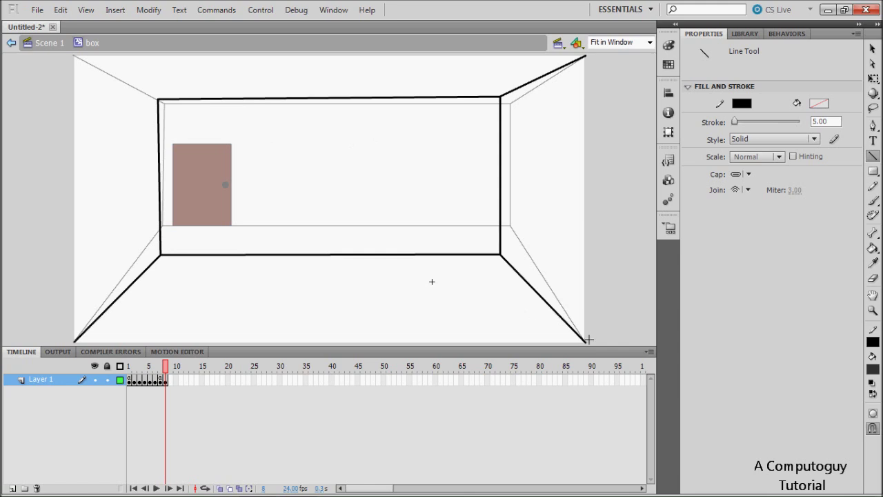
Draw the outer border of the box interior with lines along all four stage edges
{"action": "mouse_move", "coordinate": [585, 342]}
{"action": "left_mouse_down"}
{"action": "mouse_move", "coordinate": [275, 350]}
{"action": "mouse_move", "coordinate": [74, 341]}
{"action": "left_mouse_up"}
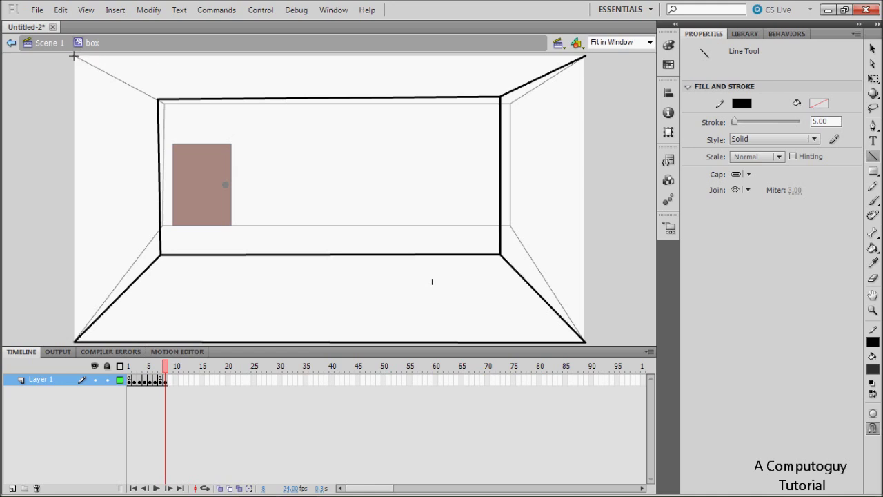
{"action": "mouse_move", "coordinate": [74, 55]}
{"action": "left_mouse_down"}
{"action": "mouse_move", "coordinate": [55, 286]}
{"action": "mouse_move", "coordinate": [62, 335]}
{"action": "mouse_move", "coordinate": [74, 341]}
{"action": "left_mouse_up"}
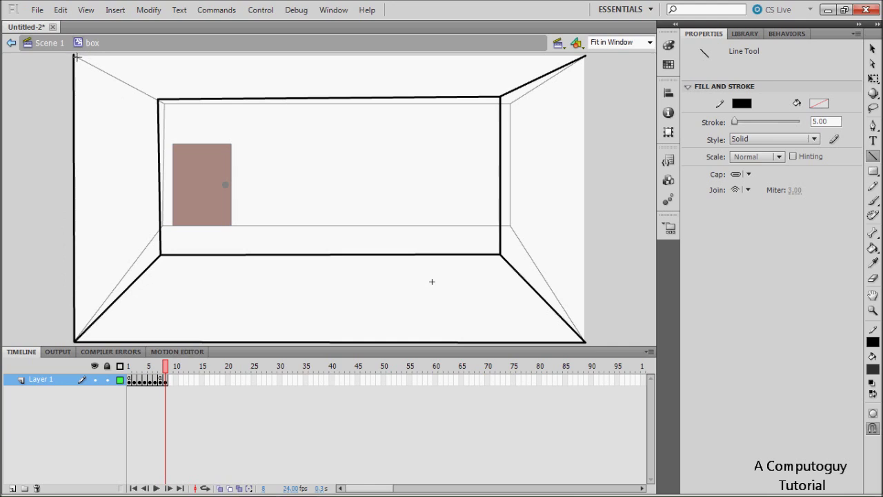
{"action": "mouse_move", "coordinate": [74, 55]}
{"action": "left_mouse_down"}
{"action": "mouse_move", "coordinate": [585, 54]}
{"action": "mouse_move", "coordinate": [586, 341]}
{"action": "left_mouse_up"}
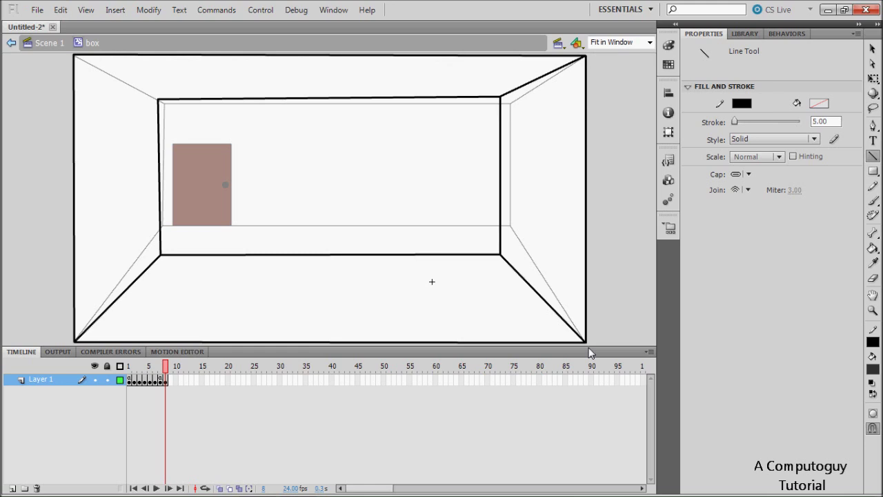
Fill the floor, walls and ceiling of the box interior with dark brown (Red 60, Green 19, Blue 0) using the Paint Bucket tool
{"action": "left_click", "coordinate": [873, 249]}
{"action": "left_click", "coordinate": [819, 103]}
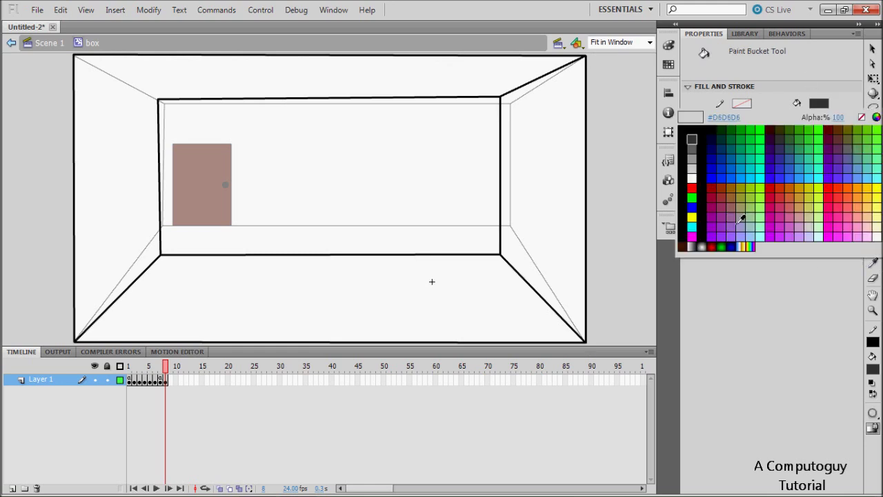
{"action": "left_click", "coordinate": [727, 187]}
{"action": "left_click", "coordinate": [821, 103]}
{"action": "left_click", "coordinate": [875, 117]}
{"action": "left_click", "coordinate": [580, 272]}
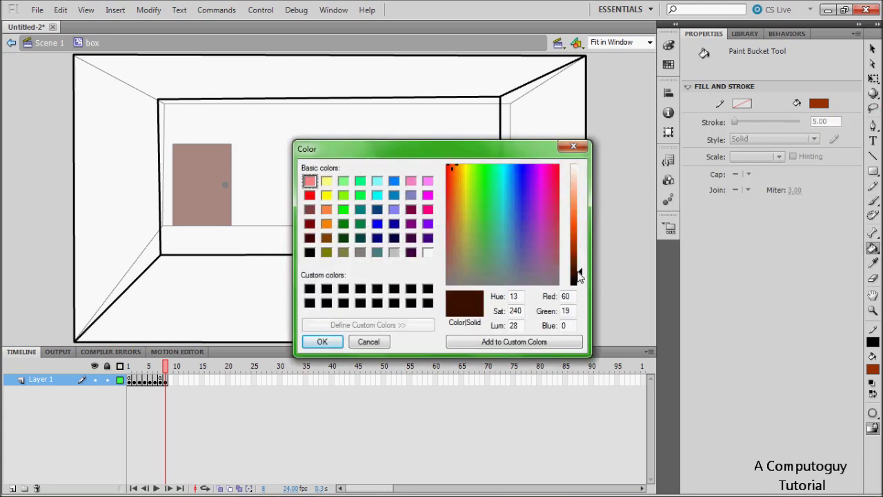
{"action": "left_click", "coordinate": [322, 341]}
{"action": "left_click", "coordinate": [318, 315]}
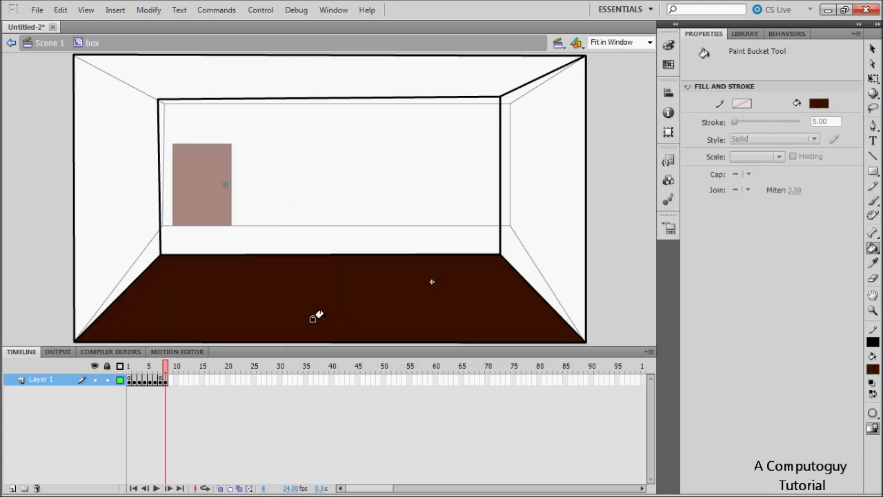
{"action": "left_click", "coordinate": [333, 211]}
{"action": "left_click", "coordinate": [522, 178]}
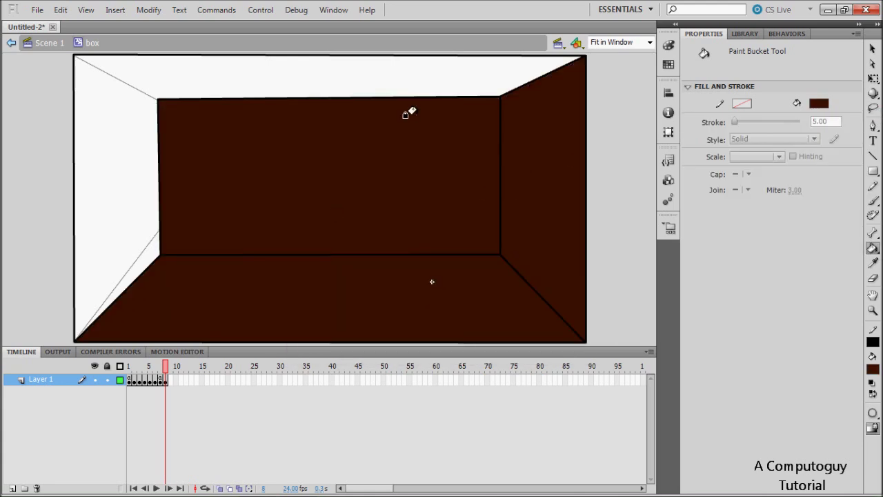
{"action": "left_click", "coordinate": [367, 73]}
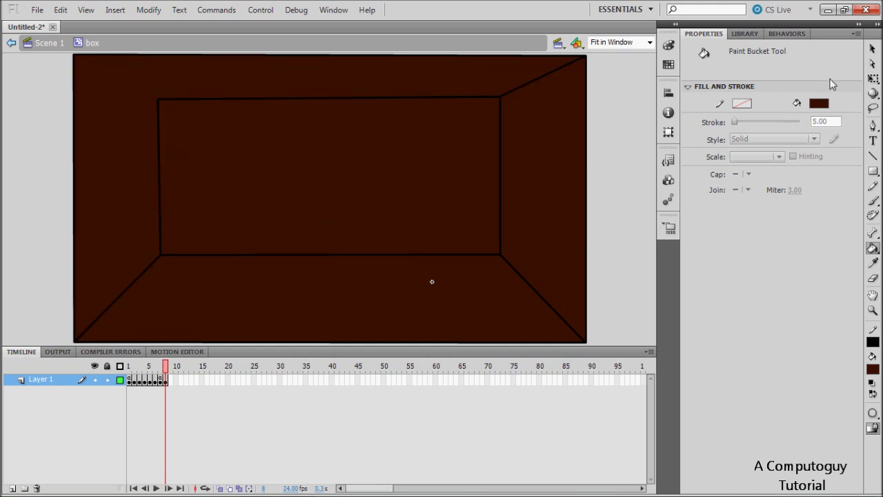
Fill the box interior's rear wall with orange-brown and draw the missing diagonal line from its upper-left corner to the stage corner
{"action": "left_click", "coordinate": [824, 109]}
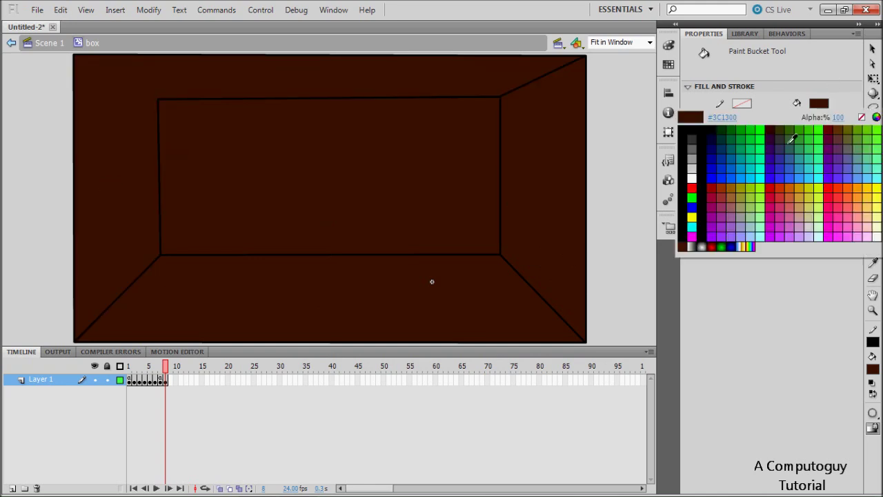
{"action": "left_click", "coordinate": [725, 192]}
{"action": "left_click", "coordinate": [402, 175]}
{"action": "left_click", "coordinate": [873, 155]}
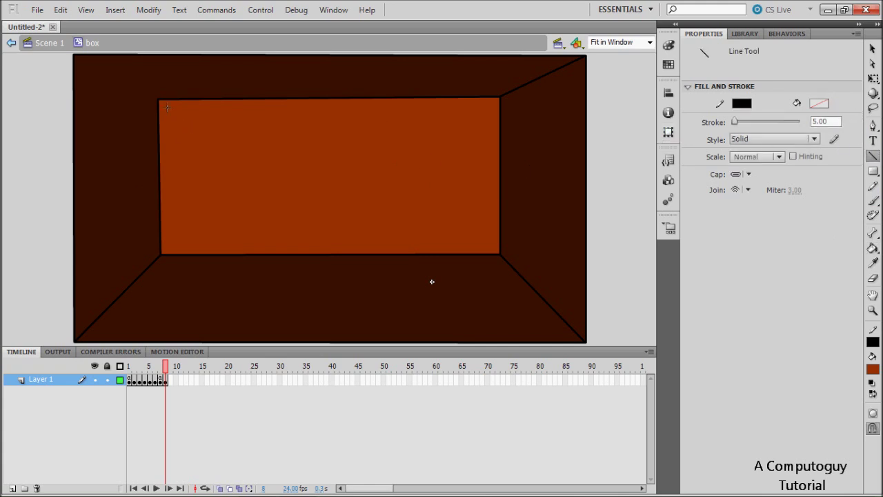
{"action": "left_click_drag", "start_coordinate": [158, 100], "coordinate": [75, 55]}
Add a stop(); action to frame 8 of the box movie clip
{"action": "left_click", "coordinate": [166, 379]}
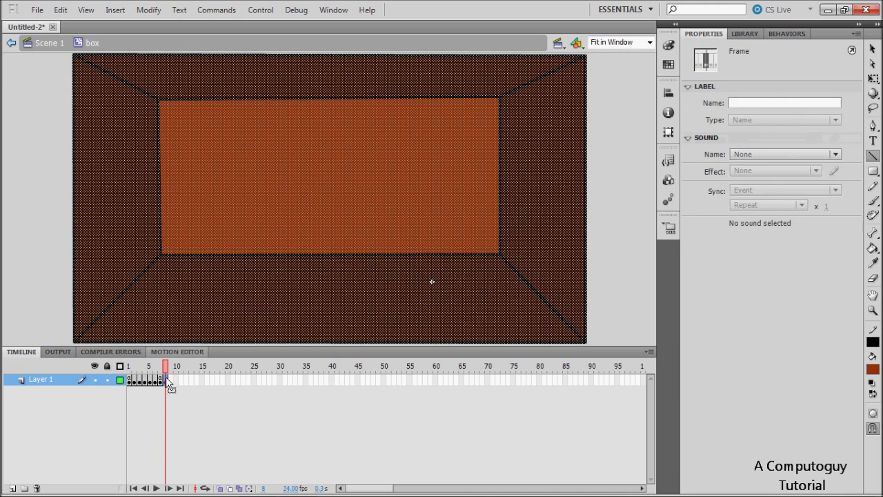
{"action": "key", "text": "F9"}
{"action": "type", "text": "stop();"}
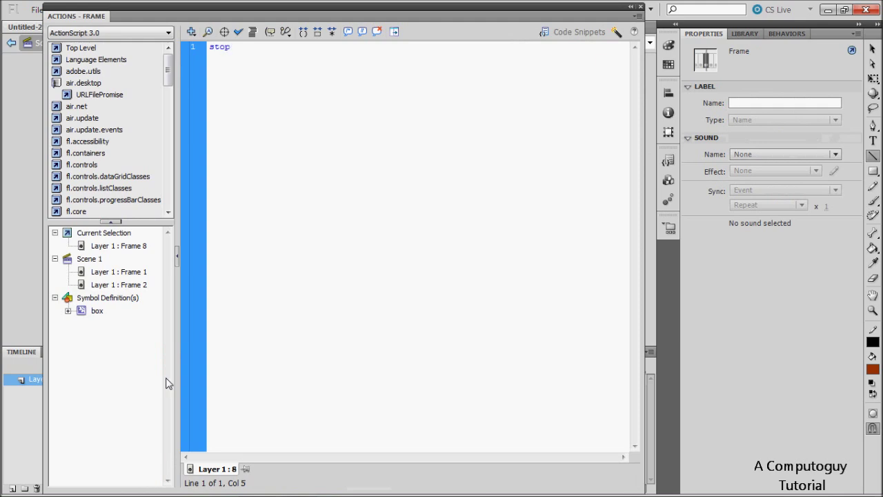
{"action": "left_click", "coordinate": [640, 6]}
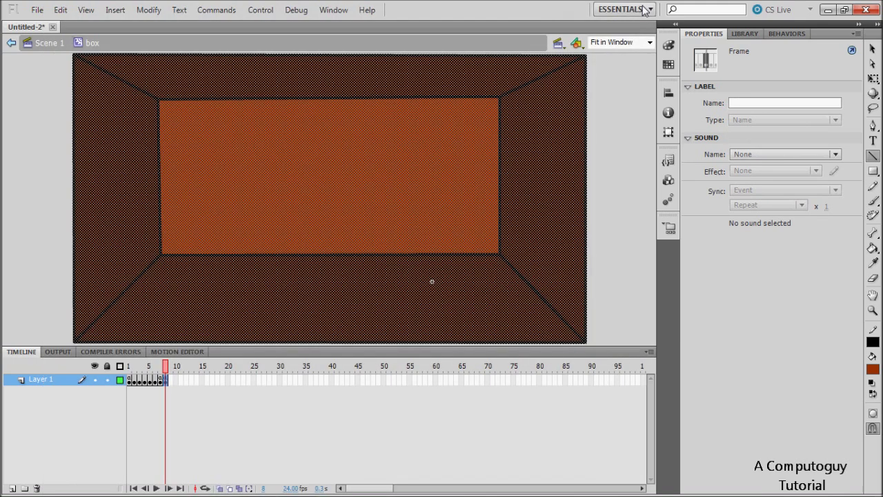
In the frame 7 script, add the listener addEventListener(MouseEvent.CLICK, seeinsidethebox); below stop();
{"action": "left_click", "coordinate": [161, 366]}
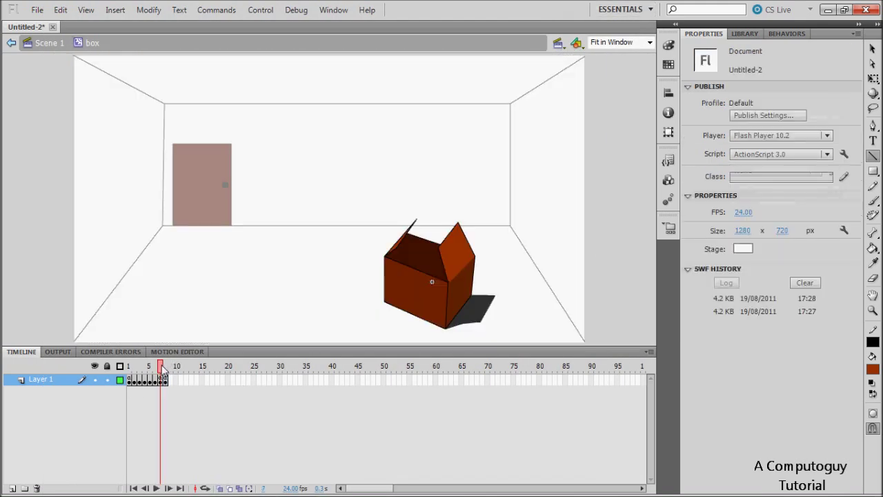
{"action": "left_click", "coordinate": [164, 381]}
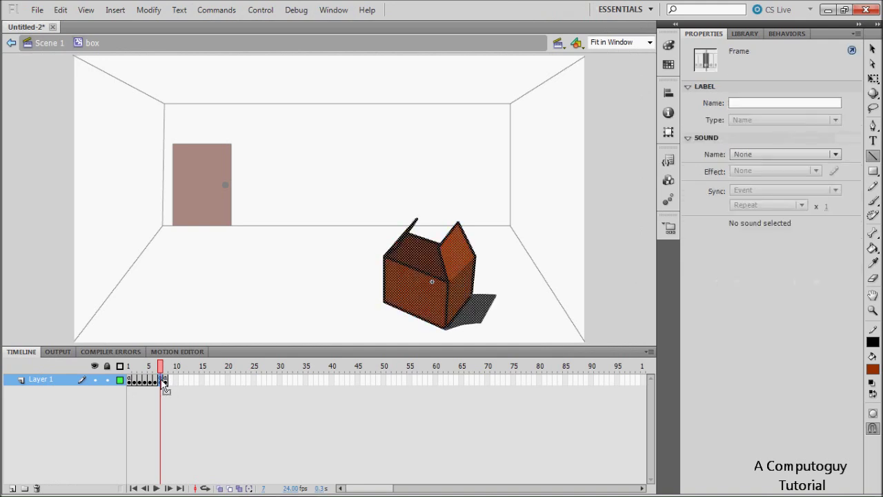
{"action": "key", "text": "F9"}
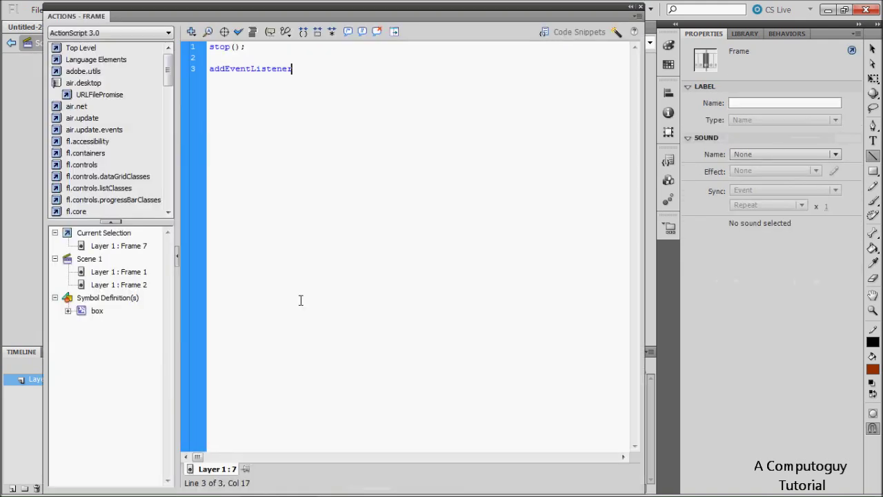
{"action": "type", "text": "(Mouse"}
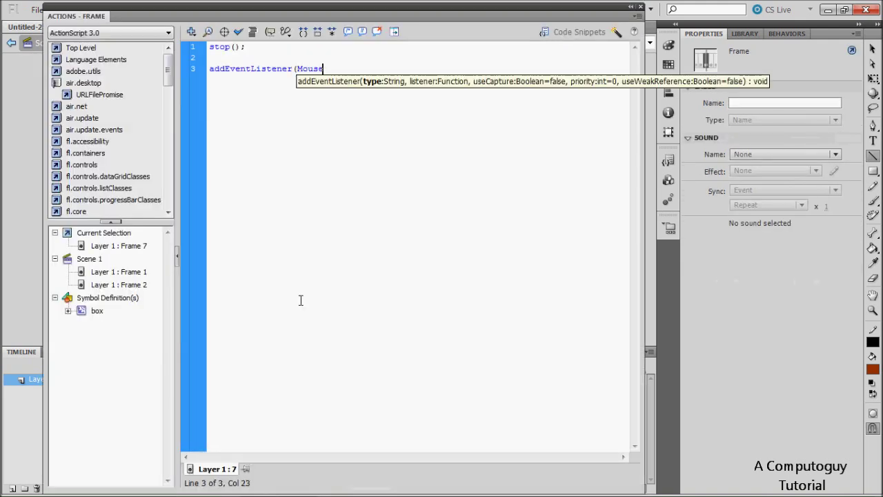
{"action": "type", "text": "Event.CLICK"}
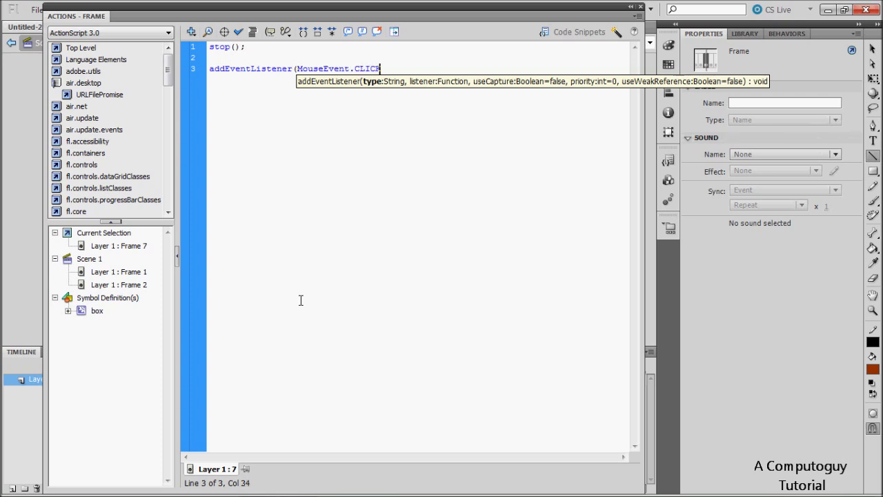
{"action": "type", "text": ", seei"}
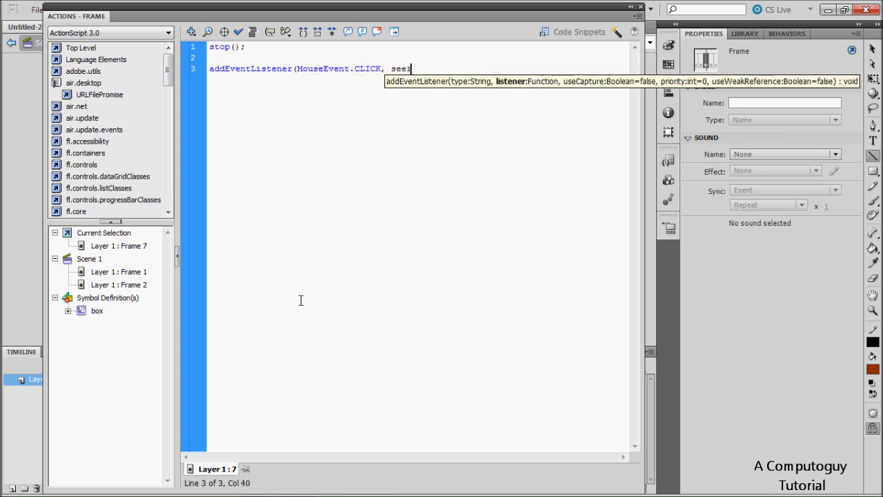
{"action": "type", "text": "nsidethebox)"}
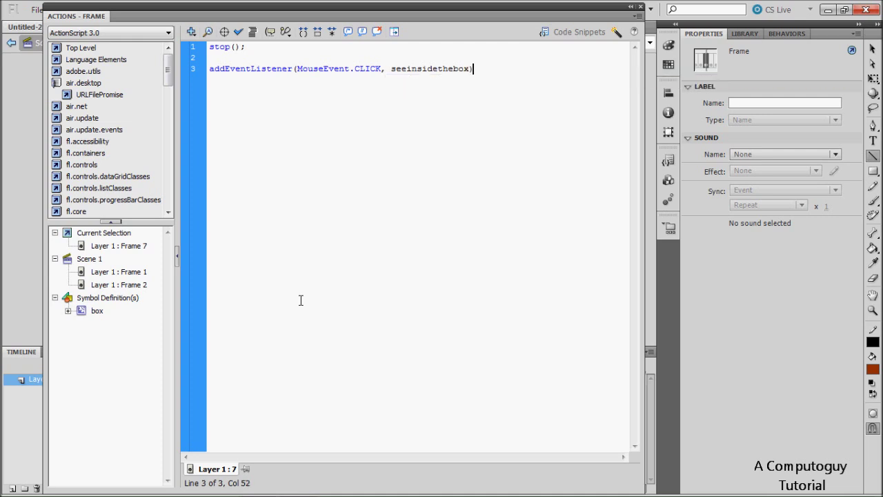
{"action": "type", "text": ";"}
Define the function seeinsidethebox(event:MouseEvent):void in the frame 7 script so that it calls nextFrame();
{"action": "key", "text": "Return"}
{"action": "key", "text": "Return"}
{"action": "type", "text": "function seeinsidethebox(event"}
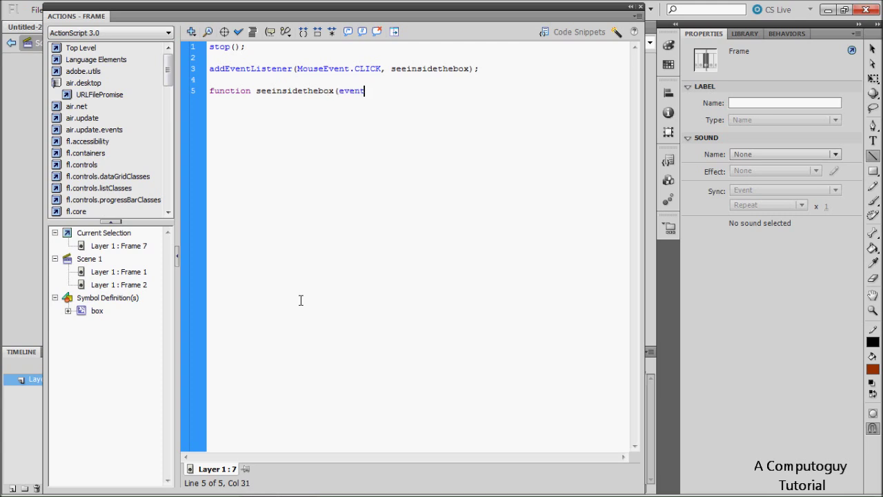
{"action": "key", "text": "BackSpace"}
{"action": "type", "text": "t:MouseEvent"}
{"action": "key", "text": "Return"}
{"action": "type", "text": ")"}
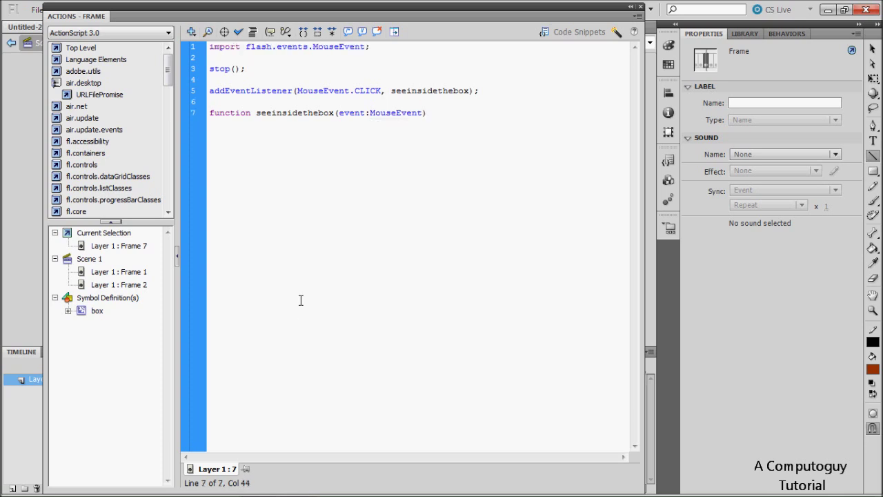
{"action": "type", "text": ":void{"}
{"action": "key", "text": "Return"}
{"action": "type", "text": "nextFrame();"}
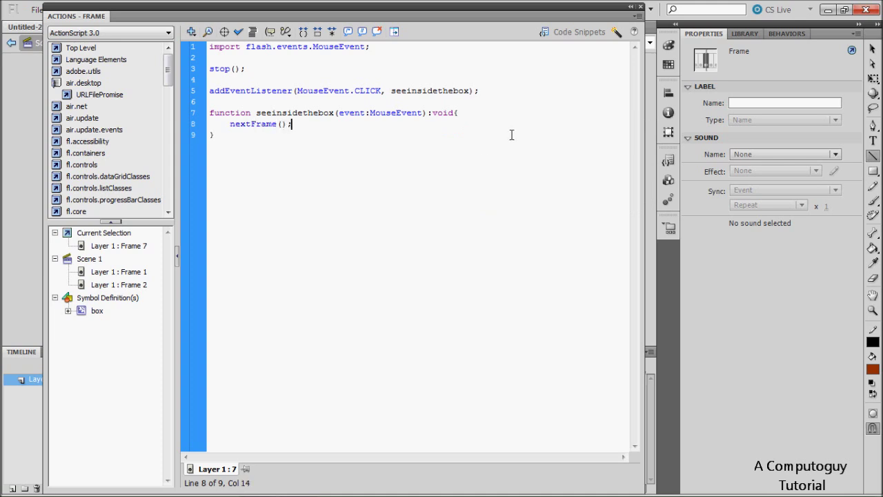
{"action": "left_click", "coordinate": [641, 6]}
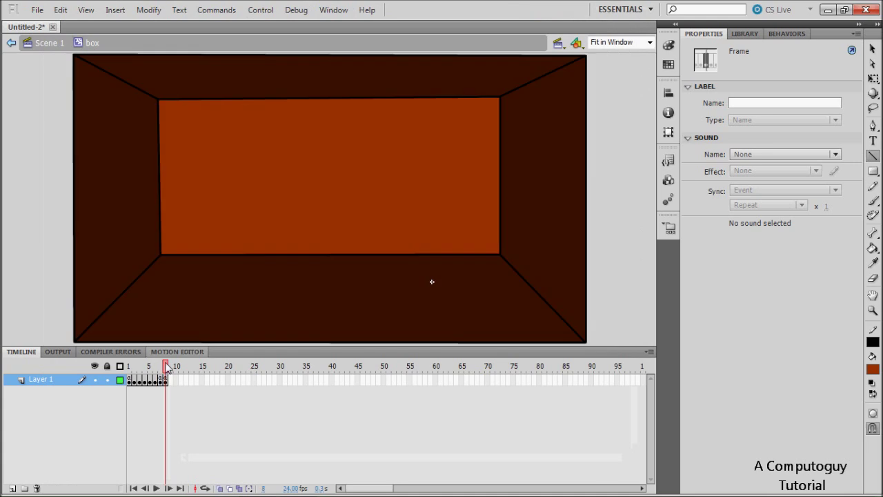
Add a new layer above Layer 1 in the box movie clip and give it a blank keyframe at frame 8
{"action": "left_click", "coordinate": [165, 365]}
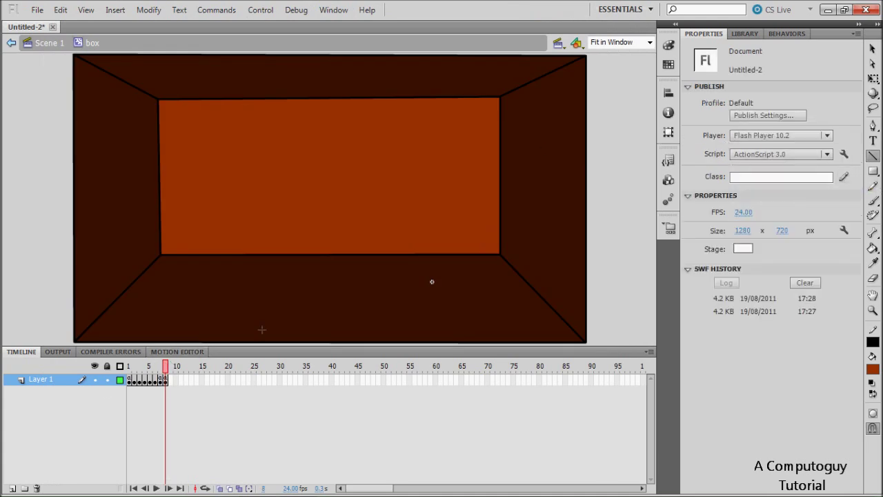
{"action": "left_click", "coordinate": [12, 487]}
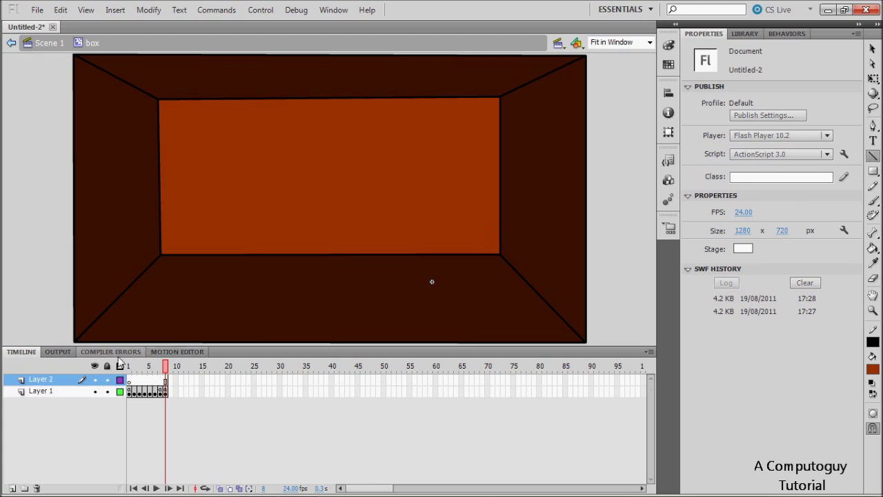
{"action": "left_click", "coordinate": [164, 381]}
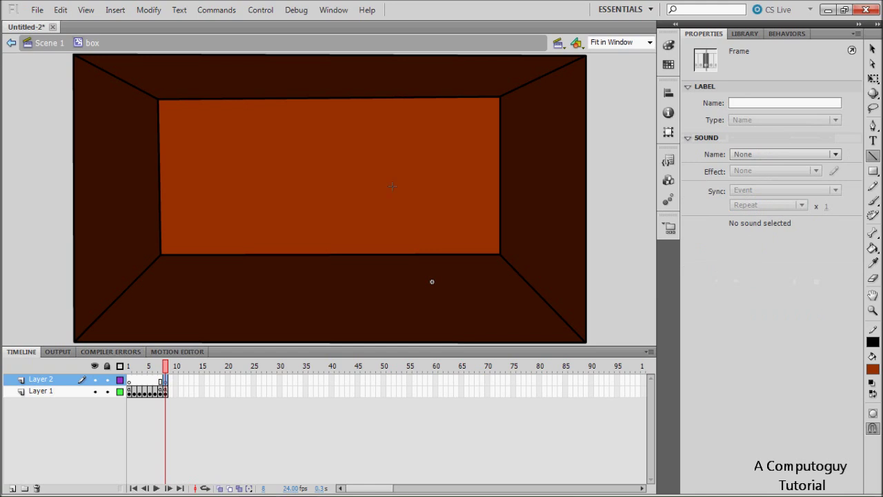
{"action": "left_click", "coordinate": [166, 391]}
{"action": "key", "text": "v"}
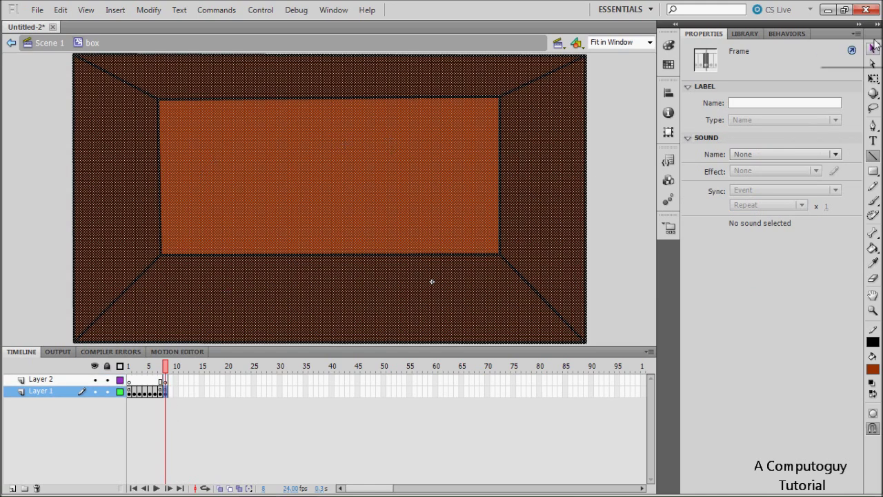
{"action": "left_click", "coordinate": [625, 153]}
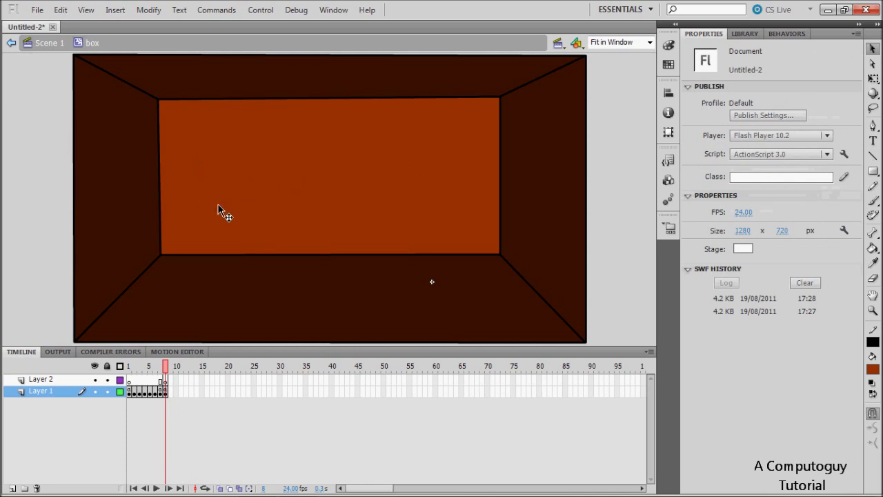
{"action": "left_click", "coordinate": [166, 380]}
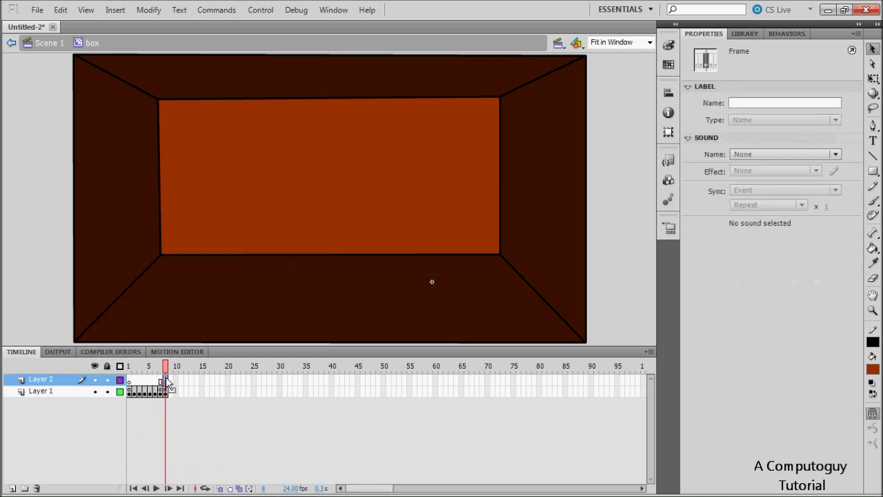
Lock Layer 1 and draw a key outline with a hole in its head on Layer 2, using a small black brush
{"action": "left_click", "coordinate": [872, 200]}
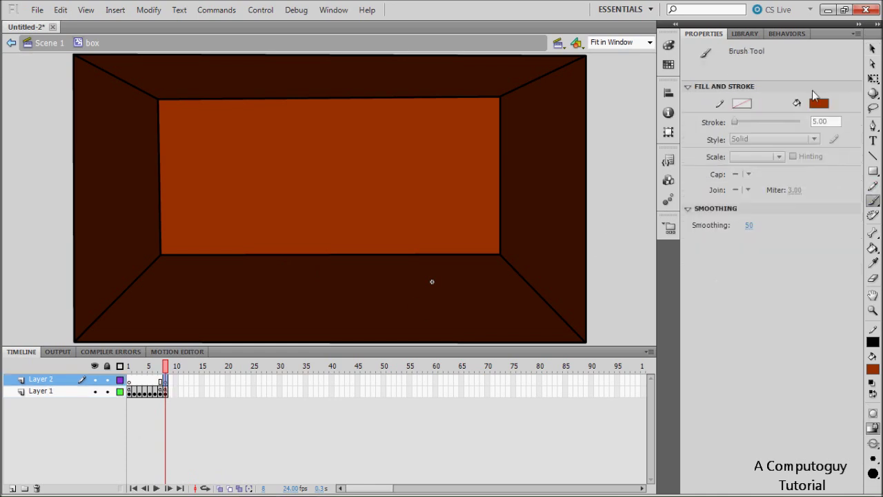
{"action": "left_click", "coordinate": [819, 103]}
{"action": "left_click", "coordinate": [693, 130]}
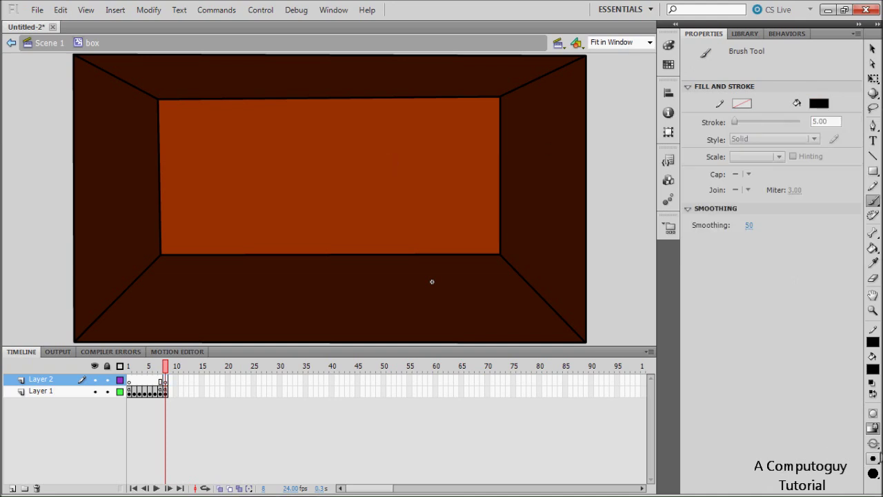
{"action": "left_click", "coordinate": [872, 458]}
{"action": "left_click", "coordinate": [850, 373]}
{"action": "mouse_move", "coordinate": [410, 128]}
{"action": "left_mouse_down"}
{"action": "mouse_move", "coordinate": [459, 146]}
{"action": "mouse_move", "coordinate": [463, 174]}
{"action": "mouse_move", "coordinate": [442, 215]}
{"action": "mouse_move", "coordinate": [391, 196]}
{"action": "left_mouse_up"}
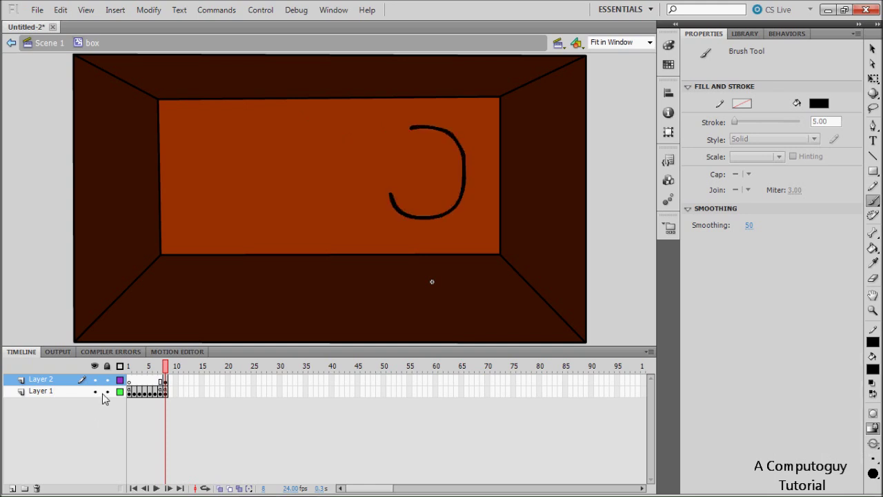
{"action": "left_click", "coordinate": [107, 392]}
{"action": "mouse_move", "coordinate": [412, 127]}
{"action": "left_mouse_down"}
{"action": "mouse_move", "coordinate": [392, 156]}
{"action": "mouse_move", "coordinate": [290, 163]}
{"action": "mouse_move", "coordinate": [289, 201]}
{"action": "mouse_move", "coordinate": [298, 215]}
{"action": "mouse_move", "coordinate": [318, 217]}
{"action": "mouse_move", "coordinate": [309, 185]}
{"action": "mouse_move", "coordinate": [325, 186]}
{"action": "mouse_move", "coordinate": [329, 217]}
{"action": "mouse_move", "coordinate": [343, 214]}
{"action": "mouse_move", "coordinate": [343, 189]}
{"action": "mouse_move", "coordinate": [392, 192]}
{"action": "left_mouse_up"}
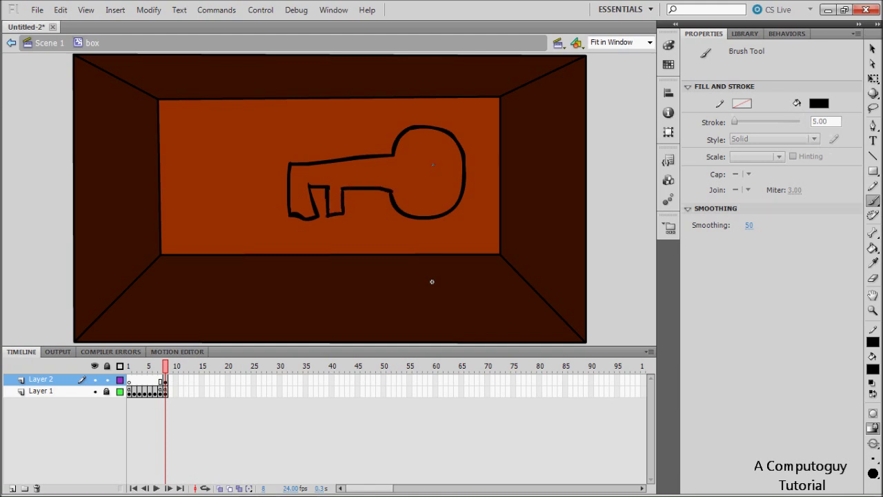
{"action": "mouse_move", "coordinate": [422, 162]}
{"action": "left_mouse_down"}
{"action": "mouse_move", "coordinate": [419, 174]}
{"action": "mouse_move", "coordinate": [434, 174]}
{"action": "mouse_move", "coordinate": [433, 162]}
{"action": "left_mouse_up"}
Fill the key outline with golden yellow using the Paint Bucket tool, leaving its hole unfilled
{"action": "left_click", "coordinate": [873, 248]}
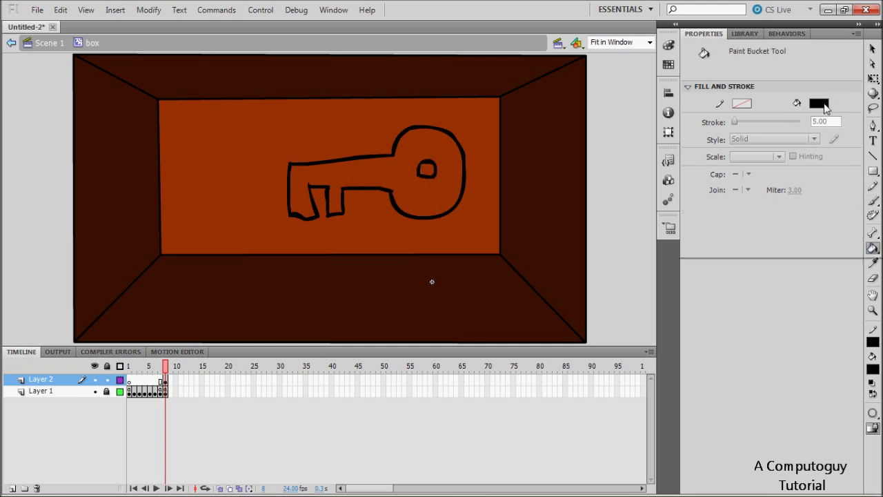
{"action": "left_click", "coordinate": [822, 105]}
{"action": "left_click", "coordinate": [868, 193]}
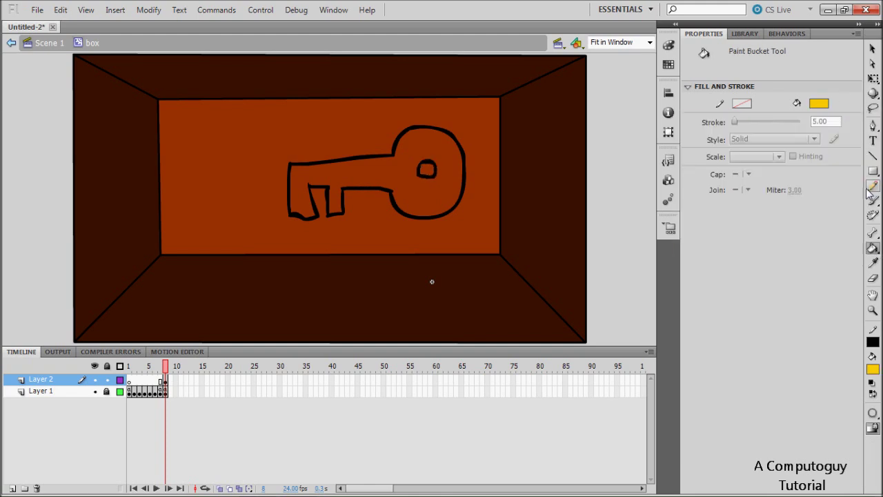
{"action": "left_click", "coordinate": [395, 185]}
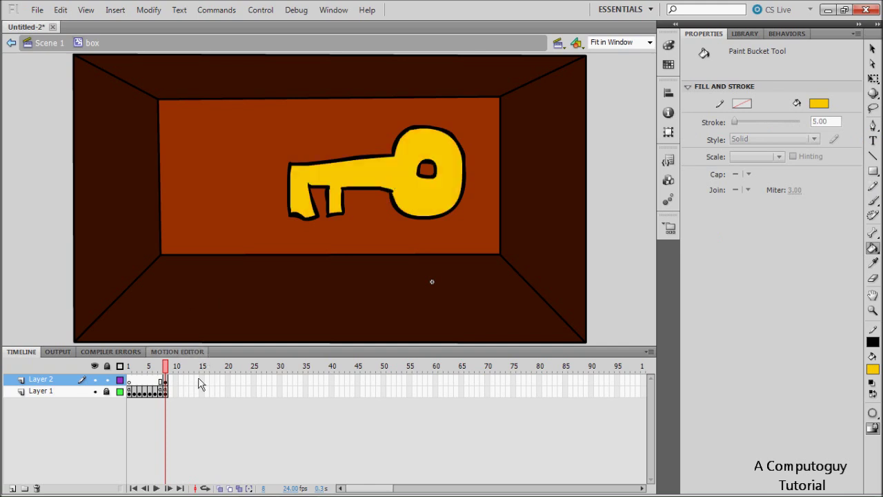
Convert the whole key drawing to a movie clip symbol named keyfordoor and move it to the middle of the rear wall
{"action": "key", "text": "v"}
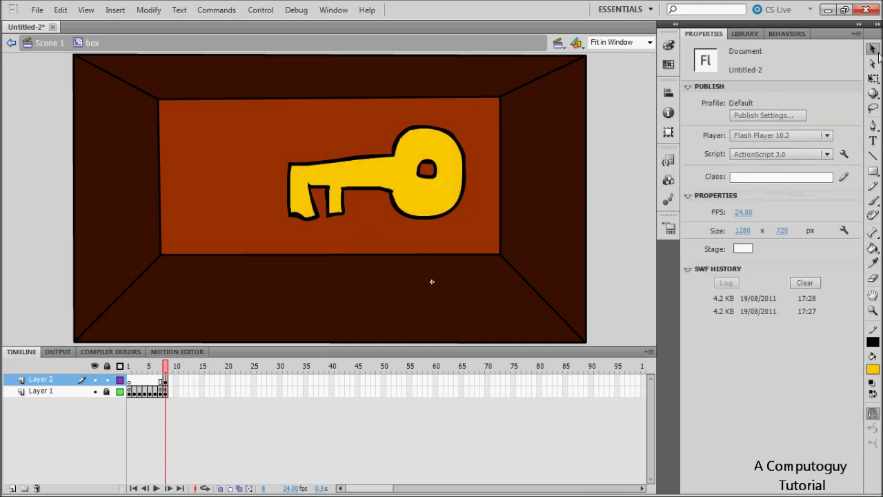
{"action": "left_click_drag", "start_coordinate": [480, 115], "coordinate": [249, 243]}
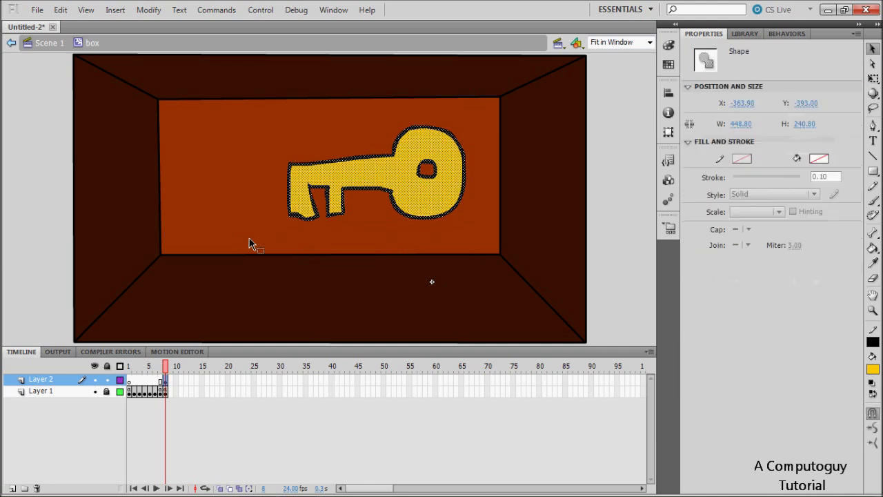
{"action": "key", "text": "F8"}
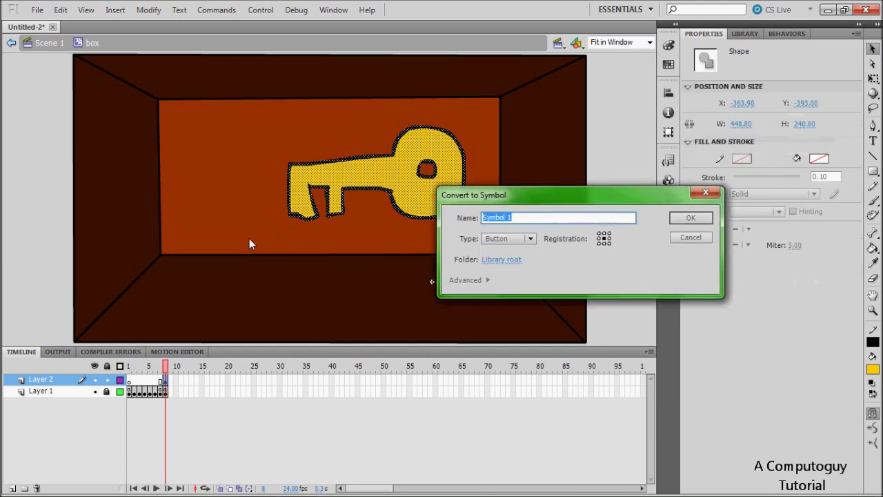
{"action": "left_click", "coordinate": [500, 240]}
{"action": "left_click", "coordinate": [523, 251]}
{"action": "left_click", "coordinate": [534, 218]}
{"action": "left_click_drag", "start_coordinate": [535, 218], "coordinate": [465, 220]}
{"action": "key", "text": "BackSpace"}
{"action": "type", "text": "k"}
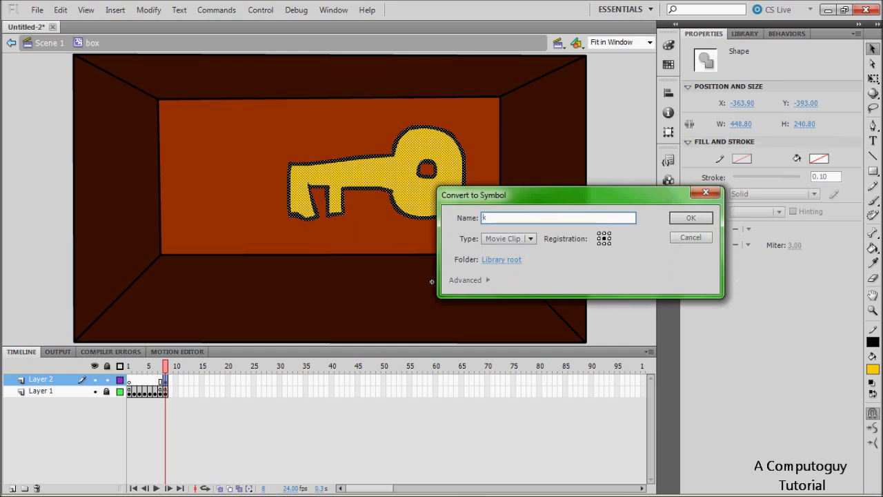
{"action": "type", "text": "eyfordoor"}
{"action": "key", "text": "Return"}
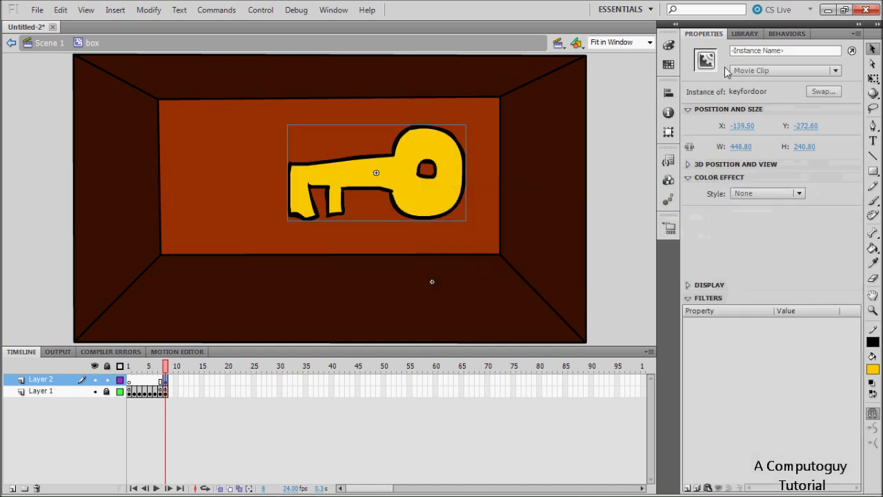
{"action": "left_click_drag", "start_coordinate": [427, 171], "coordinate": [377, 184]}
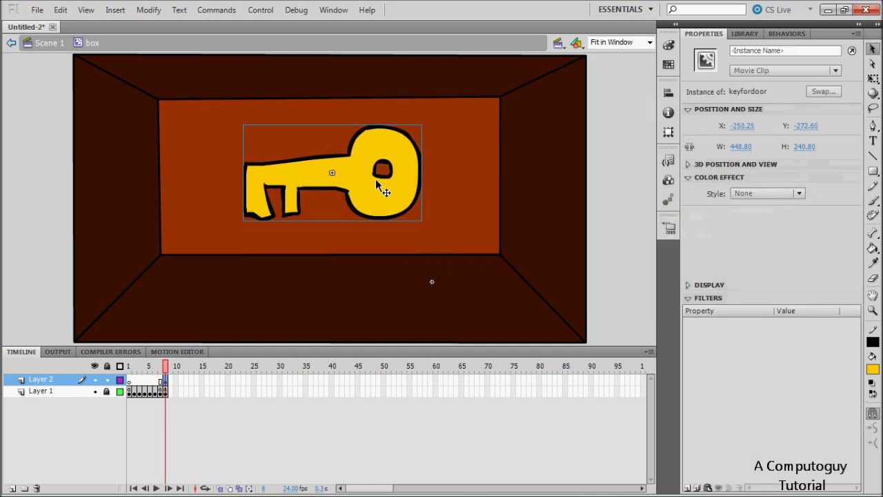
Give the key on the rear wall of the box the instance name keyfordoor
{"action": "left_click", "coordinate": [795, 50]}
{"action": "type", "text": "keyfordoor"}
{"action": "key", "text": "Return"}
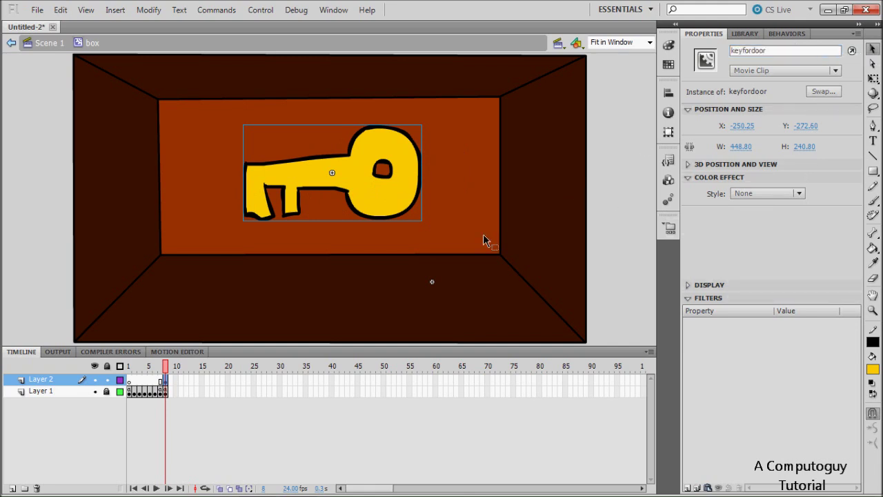
{"action": "left_click", "coordinate": [618, 203]}
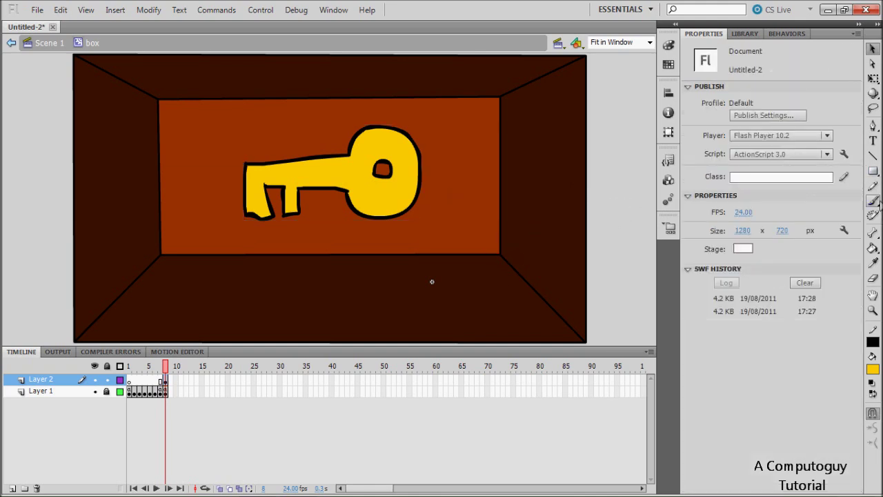
Paint a bright green curved arrow pointing back down to the left on the box's floor, near its right corner, using the Brush tool
{"action": "left_click", "coordinate": [873, 200]}
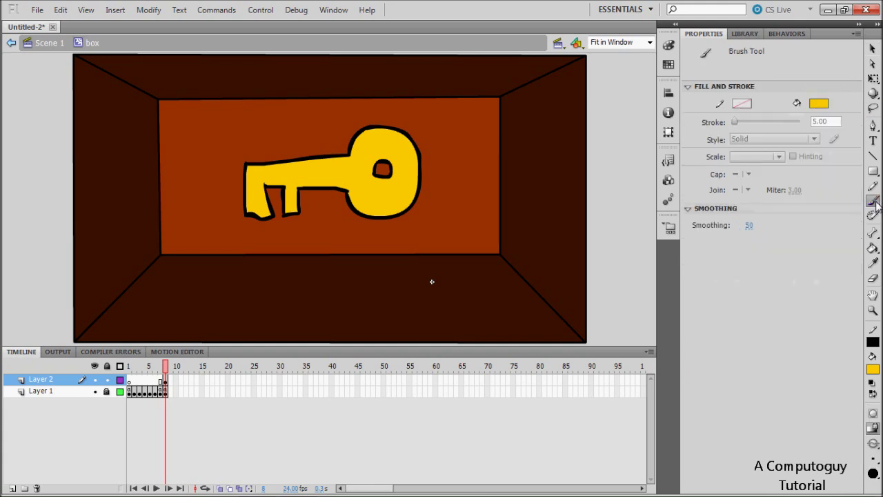
{"action": "left_click", "coordinate": [819, 103]}
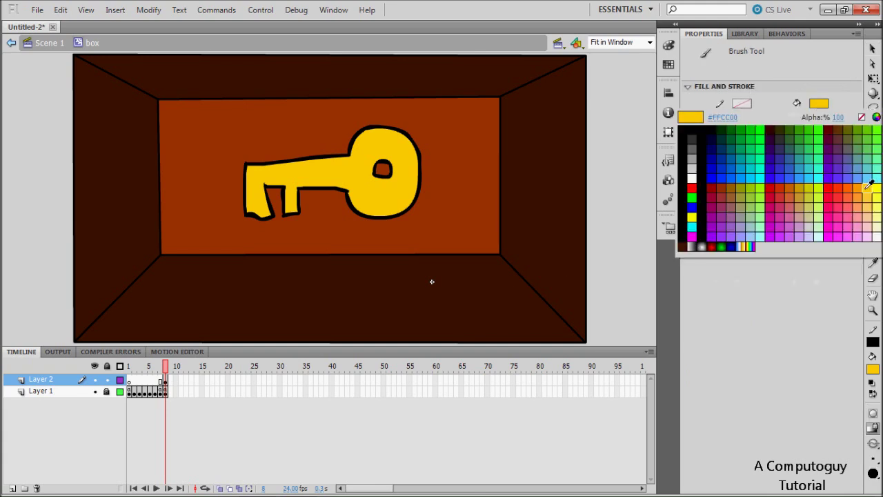
{"action": "left_click", "coordinate": [877, 151]}
{"action": "mouse_move", "coordinate": [537, 298]}
{"action": "left_mouse_down"}
{"action": "mouse_move", "coordinate": [504, 286]}
{"action": "mouse_move", "coordinate": [476, 312]}
{"action": "mouse_move", "coordinate": [497, 307]}
{"action": "mouse_move", "coordinate": [476, 314]}
{"action": "left_mouse_up"}
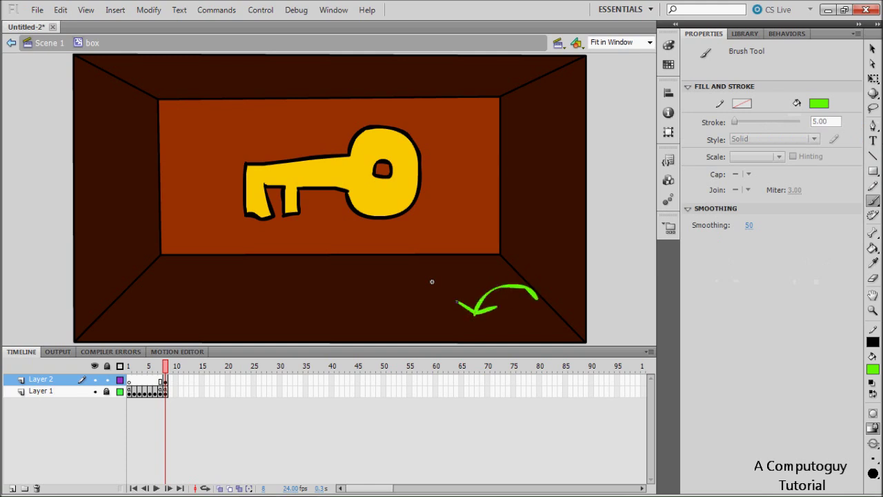
Convert the whole green arrow drawing to a button symbol named gobacktooriginal
{"action": "left_click", "coordinate": [872, 49]}
{"action": "left_click_drag", "start_coordinate": [445, 276], "coordinate": [566, 322]}
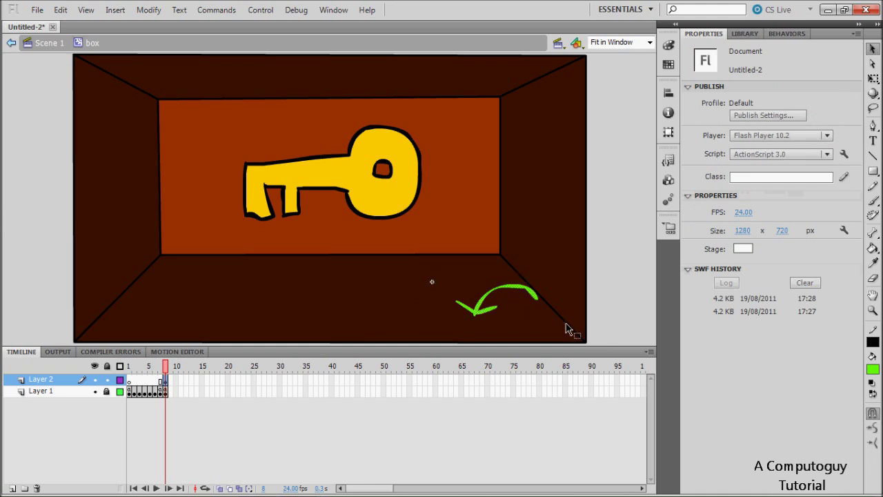
{"action": "key", "text": "F8"}
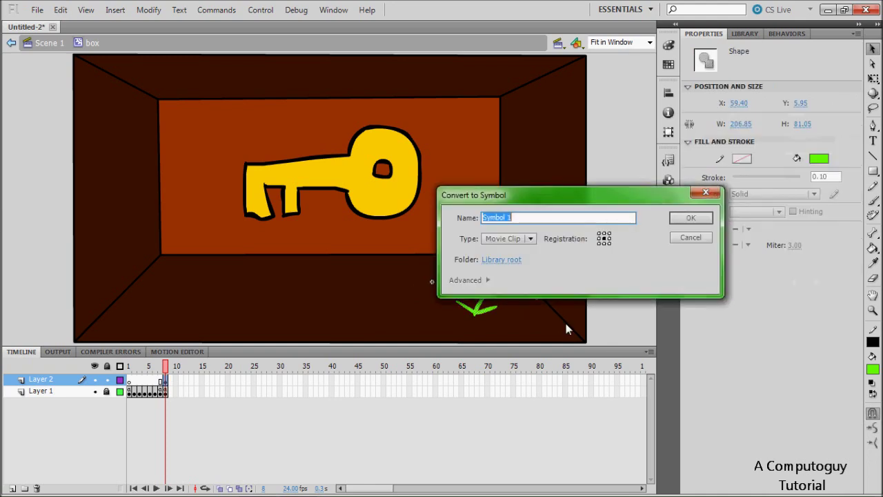
{"action": "left_click", "coordinate": [530, 239]}
{"action": "left_click", "coordinate": [515, 269]}
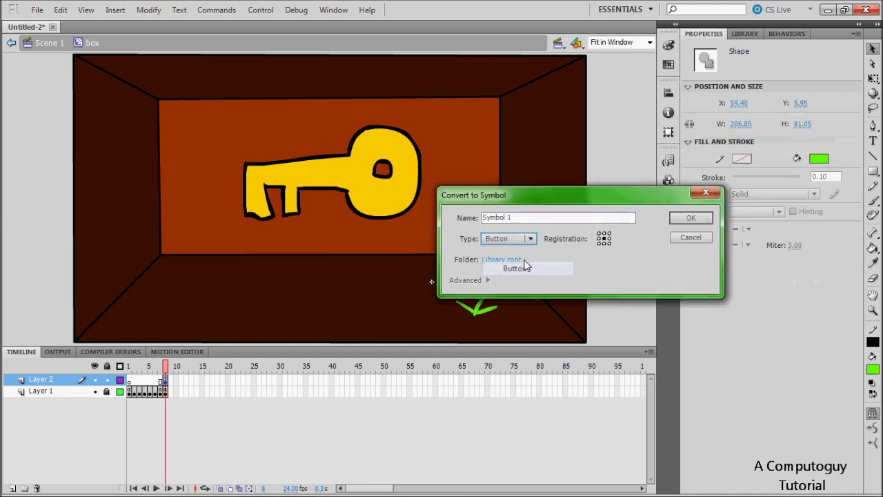
{"action": "double_click", "coordinate": [532, 218]}
{"action": "type", "text": "go"}
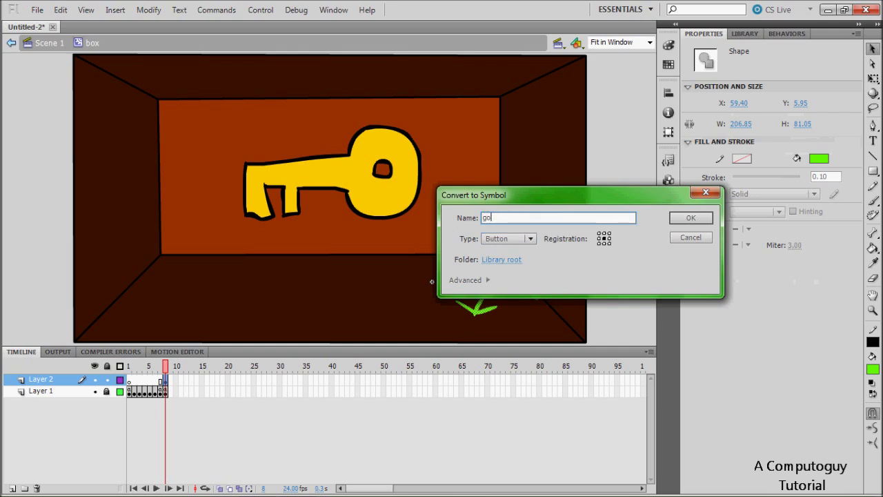
{"action": "type", "text": "backtoorigaal"}
{"action": "key", "text": "BackSpace"}
{"action": "key", "text": "BackSpace"}
{"action": "key", "text": "Return"}
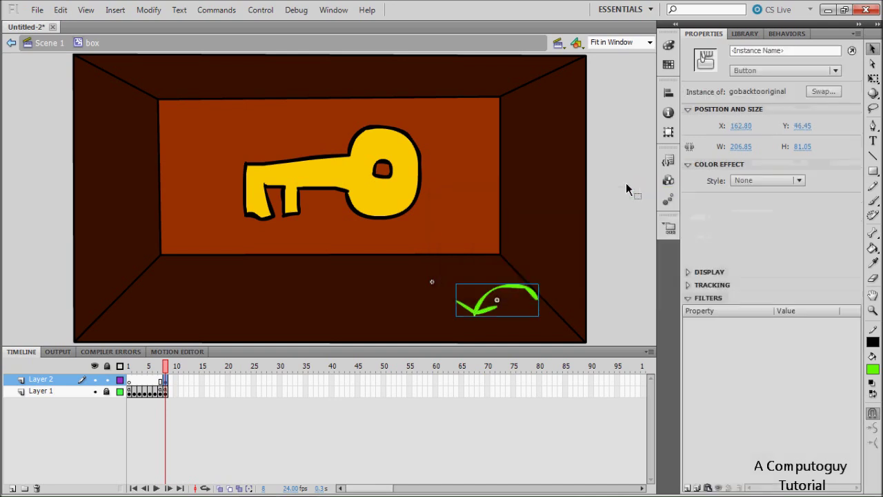
Give the green arrow button the instance name gobacktooriginal
{"action": "left_click", "coordinate": [766, 51]}
{"action": "type", "text": "goba"}
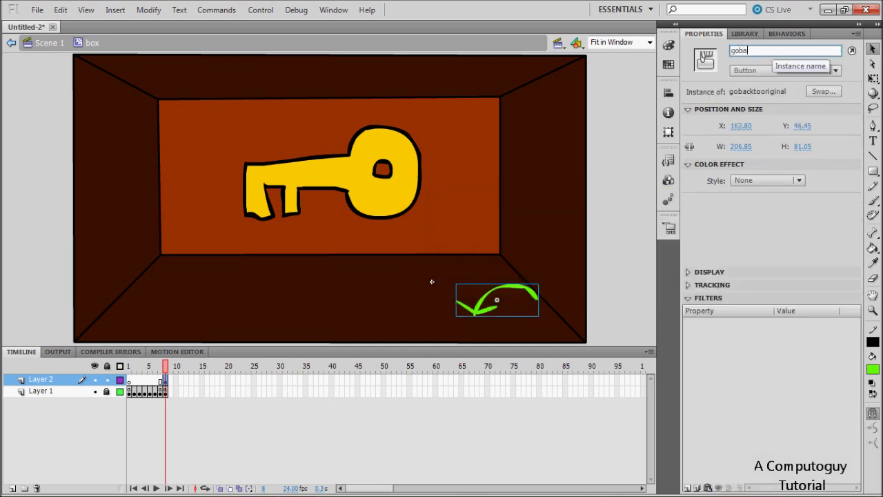
{"action": "type", "text": "cktooriginal"}
{"action": "key", "text": "Return"}
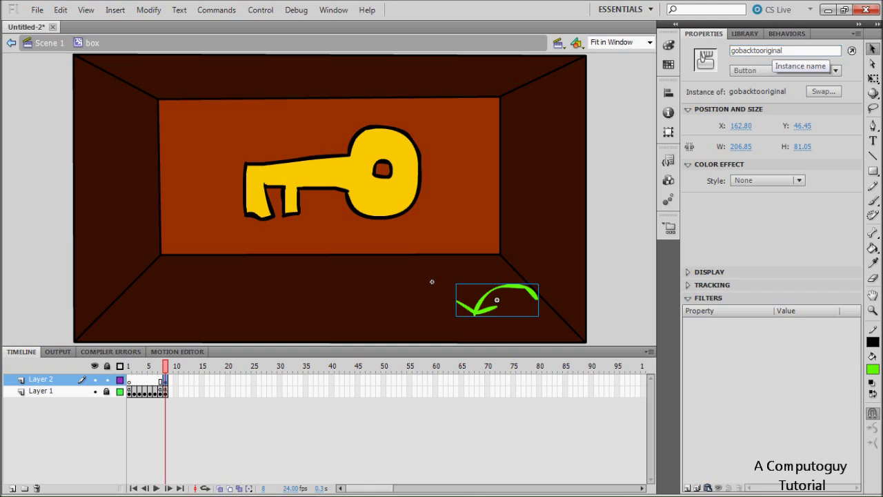
{"action": "left_click", "coordinate": [602, 255]}
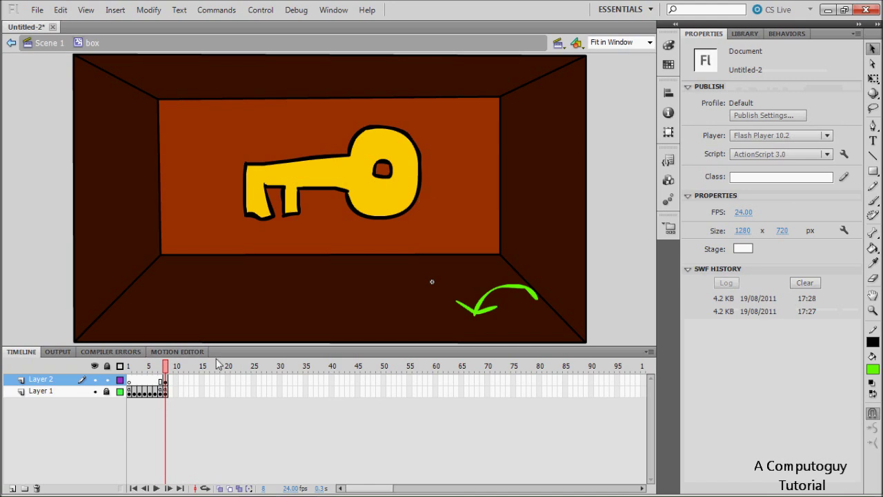
Open the script of Layer 1's frame 8 and add two blank lines below stop();
{"action": "left_click", "coordinate": [166, 391]}
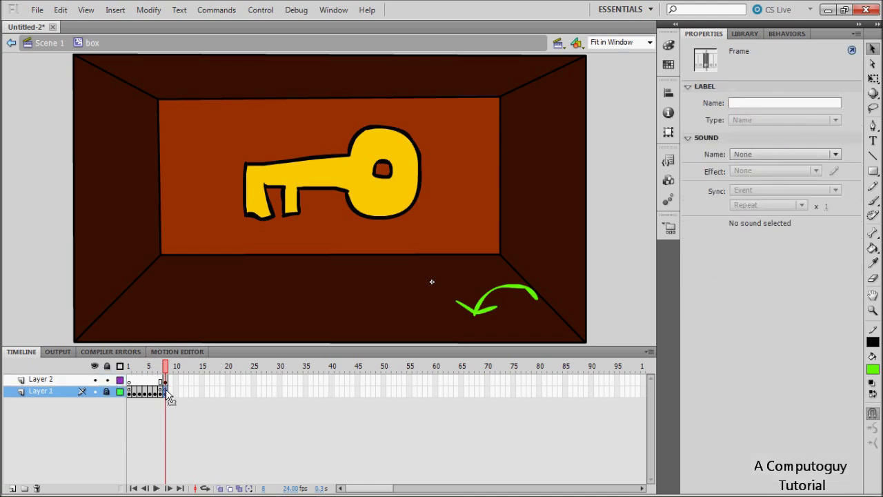
{"action": "key", "text": "F9"}
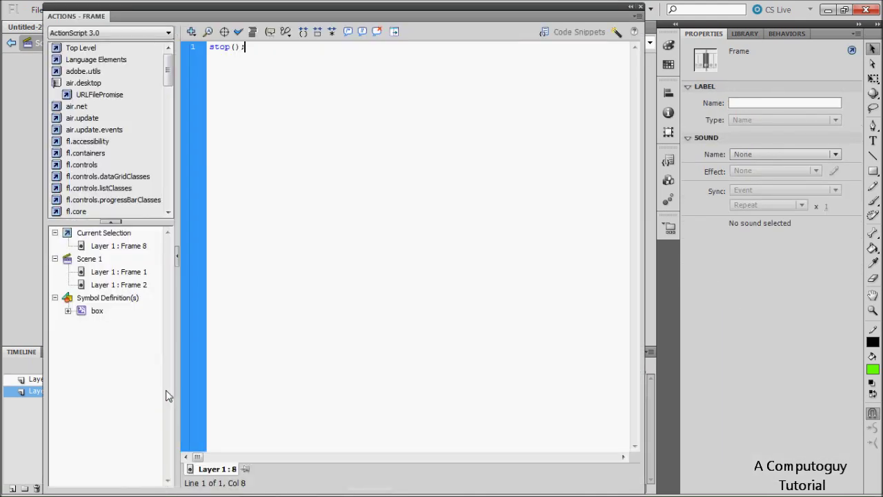
{"action": "key", "text": "Return"}
{"action": "key", "text": "Return"}
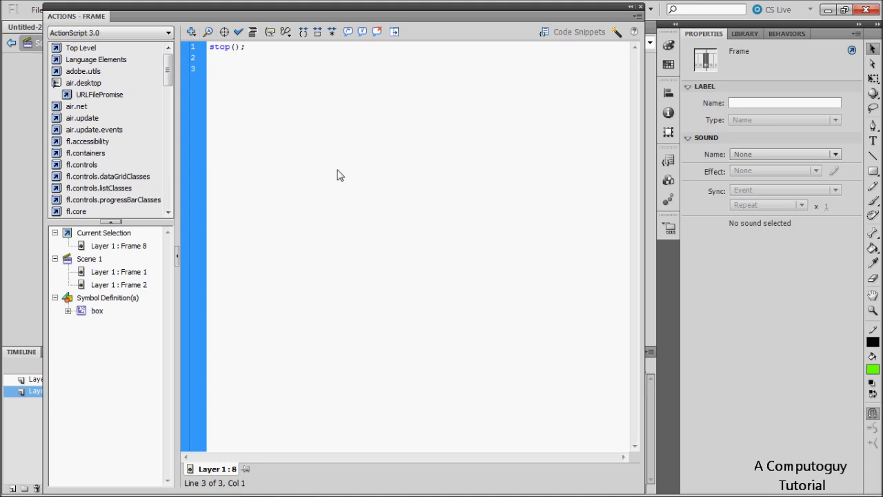
{"action": "left_click", "coordinate": [641, 7]}
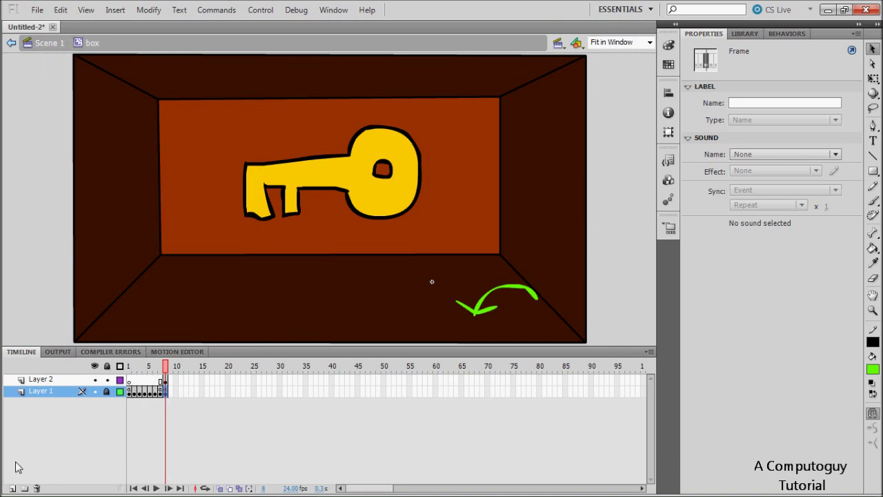
Add a new layer above Layer 2 in the box movie clip and select its first frame
{"action": "left_click", "coordinate": [12, 488]}
{"action": "left_click_drag", "start_coordinate": [56, 393], "coordinate": [56, 367]}
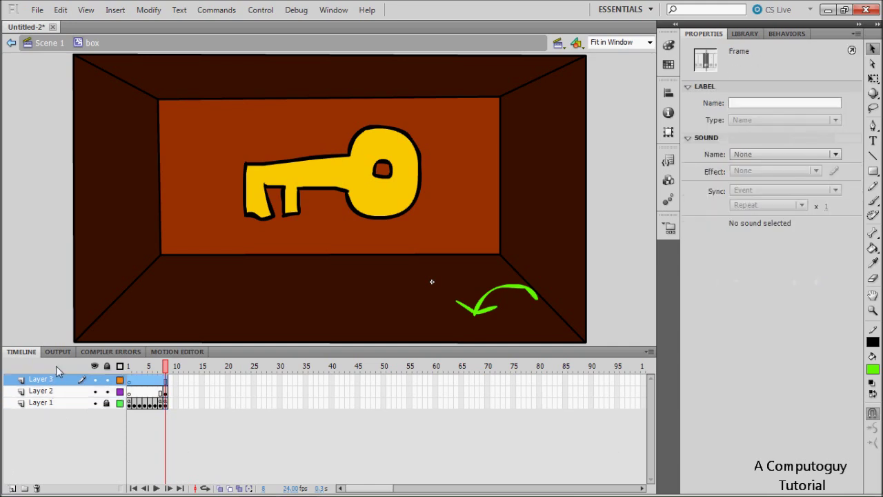
{"action": "left_click", "coordinate": [133, 385]}
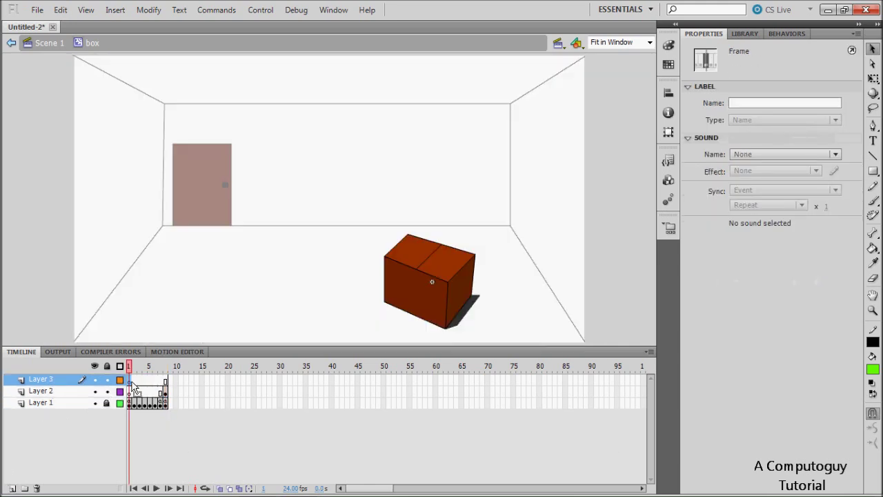
{"action": "key", "text": "F9"}
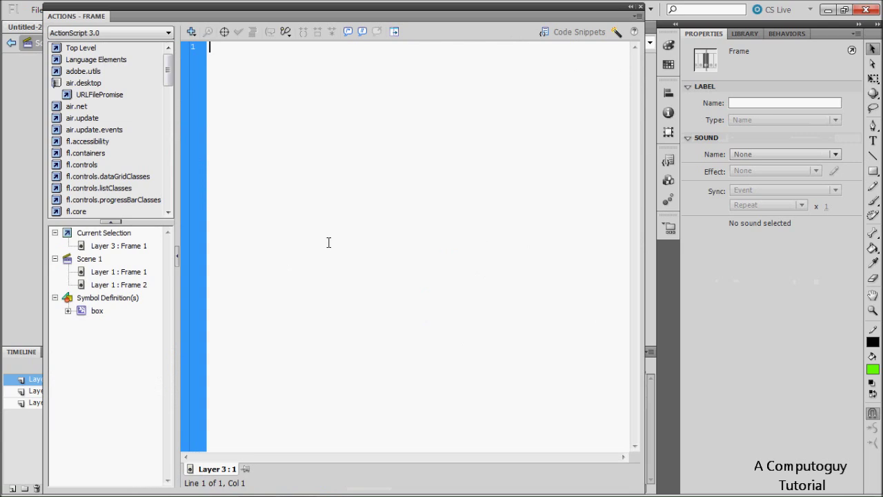
{"action": "type", "text": "v"}
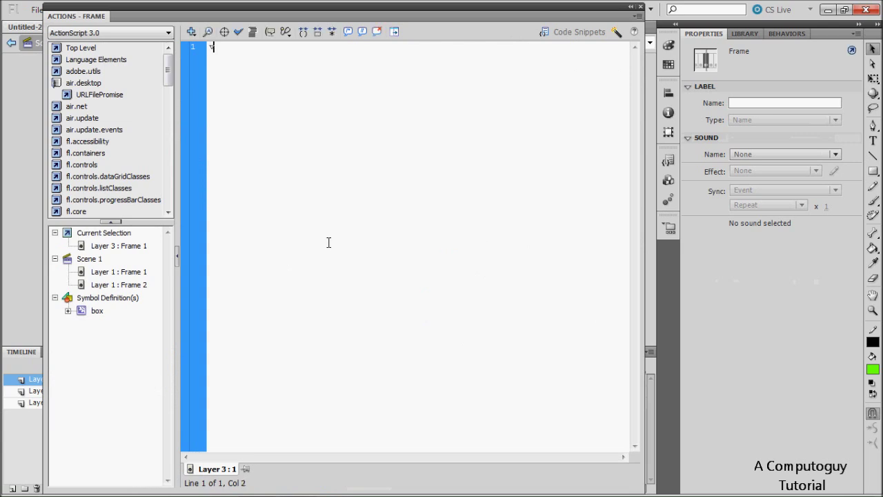
{"action": "type", "text": "ar car"}
{"action": "key", "text": "BackSpace"}
{"action": "key", "text": "BackSpace"}
{"action": "key", "text": "BackSpace"}
{"action": "key", "text": "BackSpace"}
{"action": "key", "text": "BackSpace"}
{"action": "key", "text": "BackSpace"}
{"action": "key", "text": "BackSpace"}
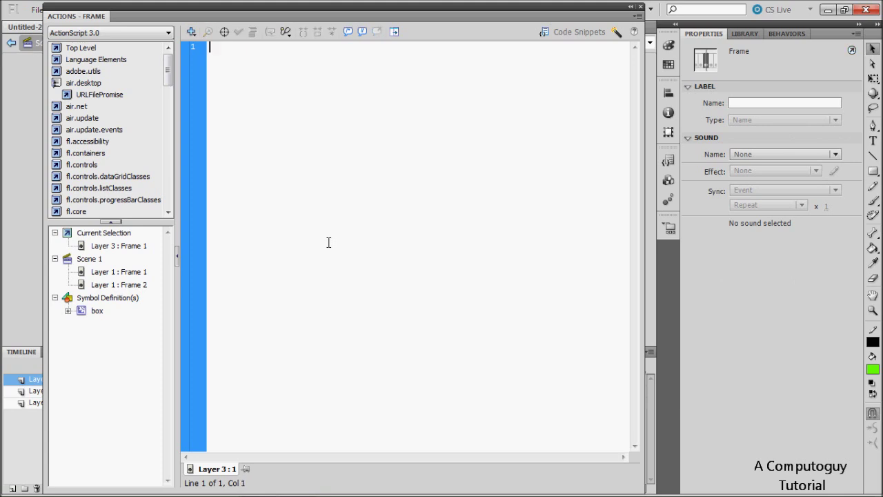
{"action": "left_click", "coordinate": [640, 8]}
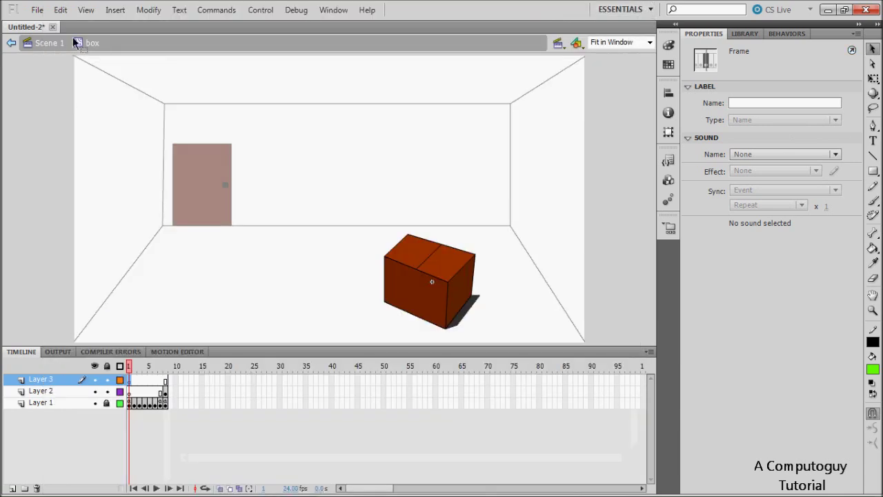
Return to Scene 1 and add a new layer above Layer 1 with a blank keyframe at frame 2
{"action": "left_click", "coordinate": [44, 44]}
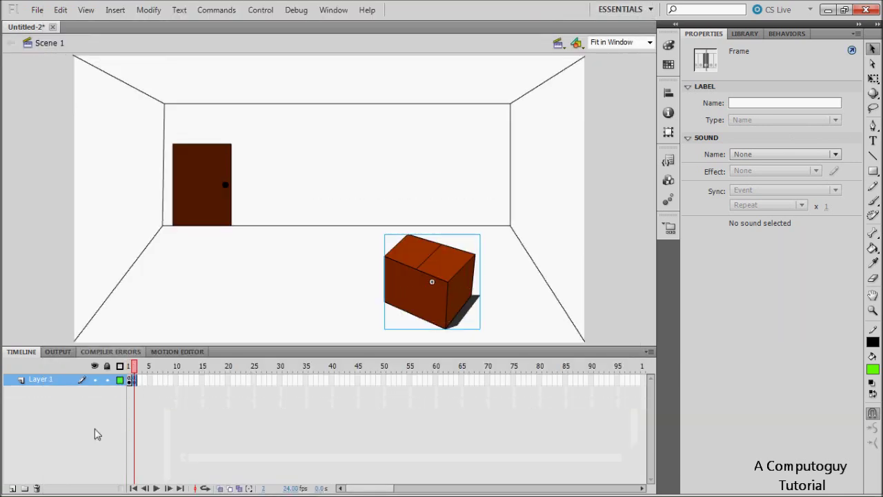
{"action": "left_click", "coordinate": [12, 487]}
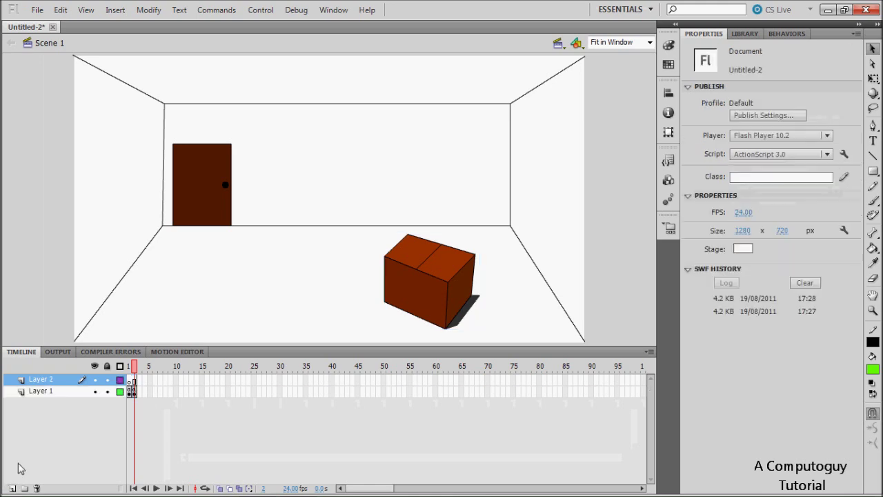
{"action": "left_click", "coordinate": [130, 381]}
{"action": "left_click", "coordinate": [133, 381]}
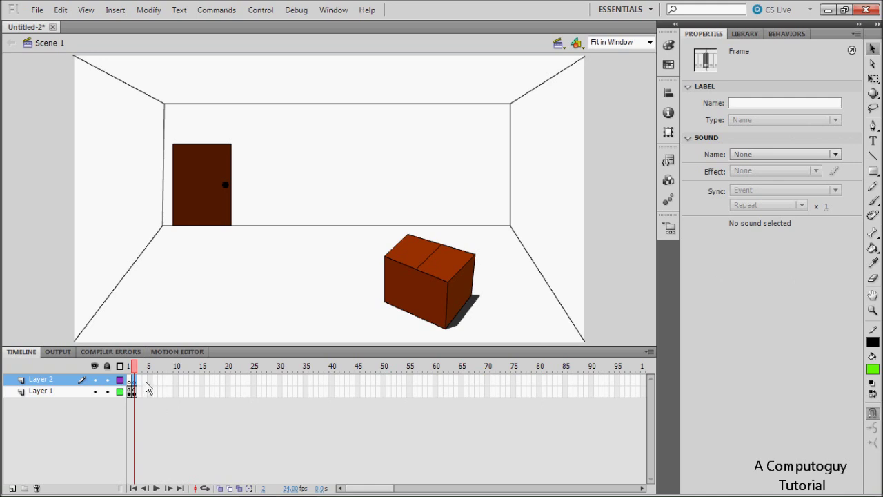
Declare a variable in the script of Layer 2's frame 2 with var canyouopendor=Boolean(false);
{"action": "key", "text": "F9"}
{"action": "type", "text": "v"}
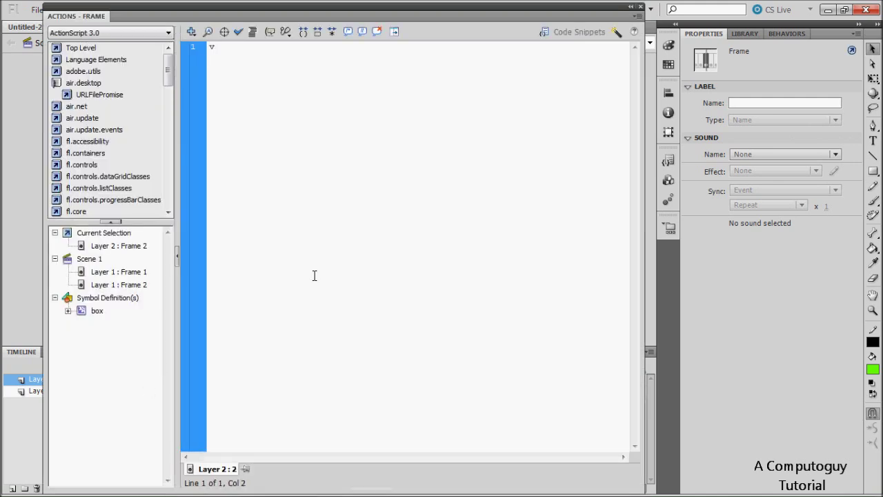
{"action": "type", "text": "ar "}
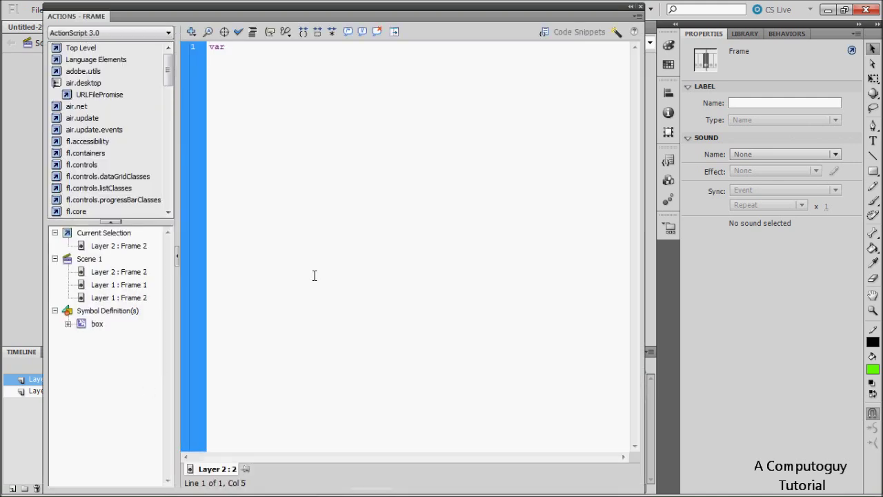
{"action": "type", "text": "canyc"}
{"action": "type", "text": "uopendor"}
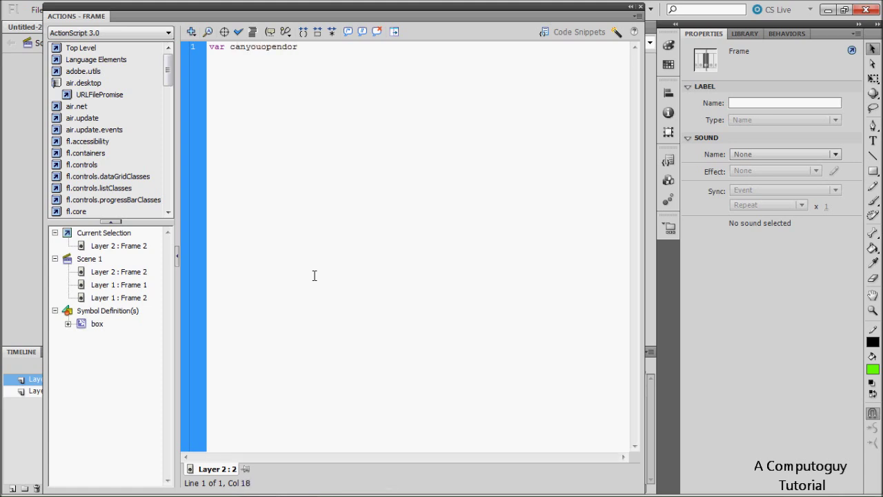
{"action": "type", "text": "="}
{"action": "type", "text": "Boc"}
{"action": "type", "text": "lean"}
{"action": "type", "text": "(f"}
{"action": "type", "text": "alse)"}
{"action": "type", "text": ";"}
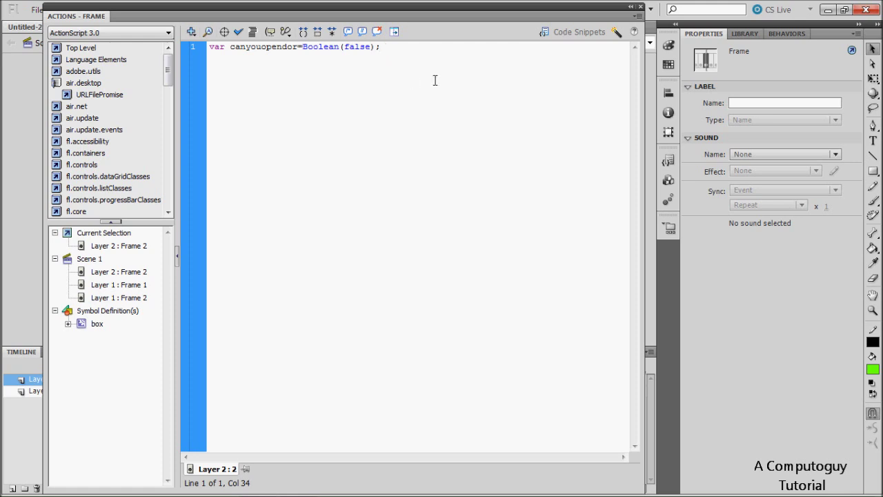
Change the operator in the canyouopendor declaration to a spaced double equals sign (==) and close the script
{"action": "left_click", "coordinate": [302, 47]}
{"action": "key", "text": "Left"}
{"action": "key", "text": "Right"}
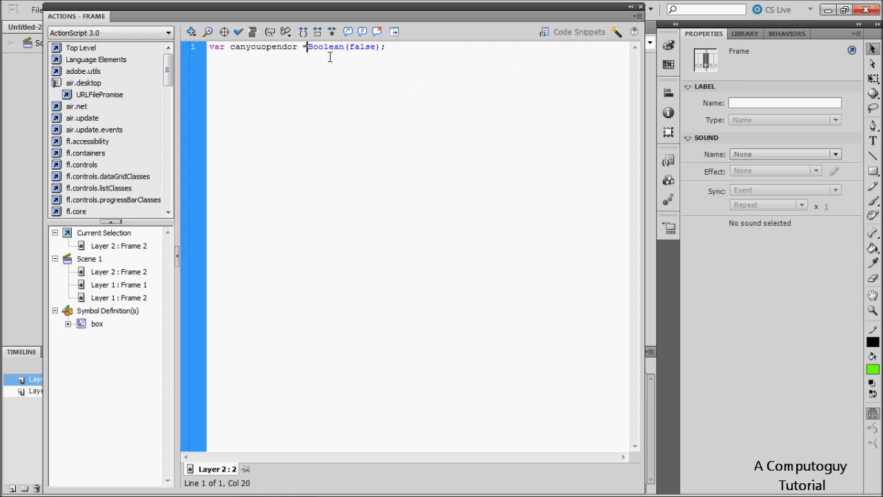
{"action": "type", "text": "="}
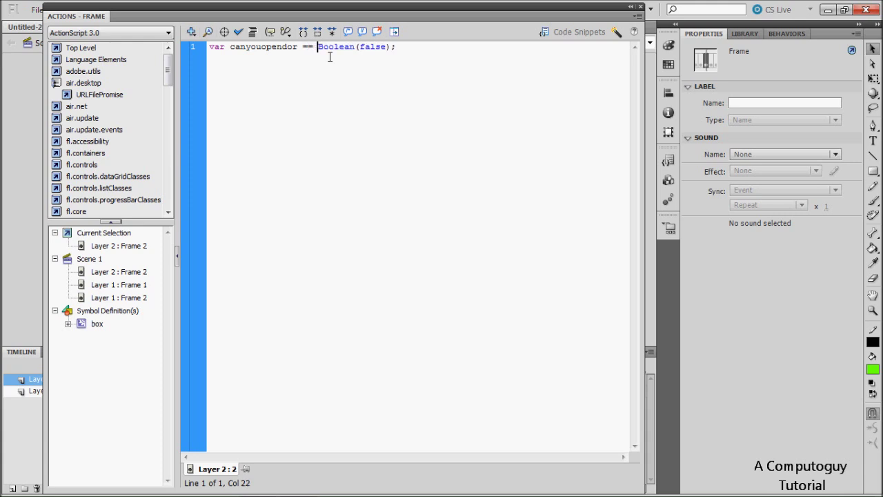
{"action": "left_click", "coordinate": [638, 8]}
{"action": "left_click", "coordinate": [592, 215]}
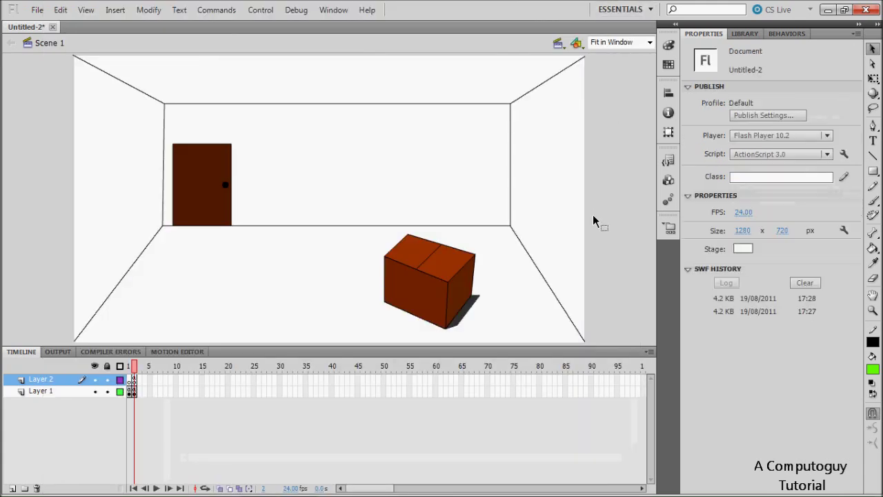